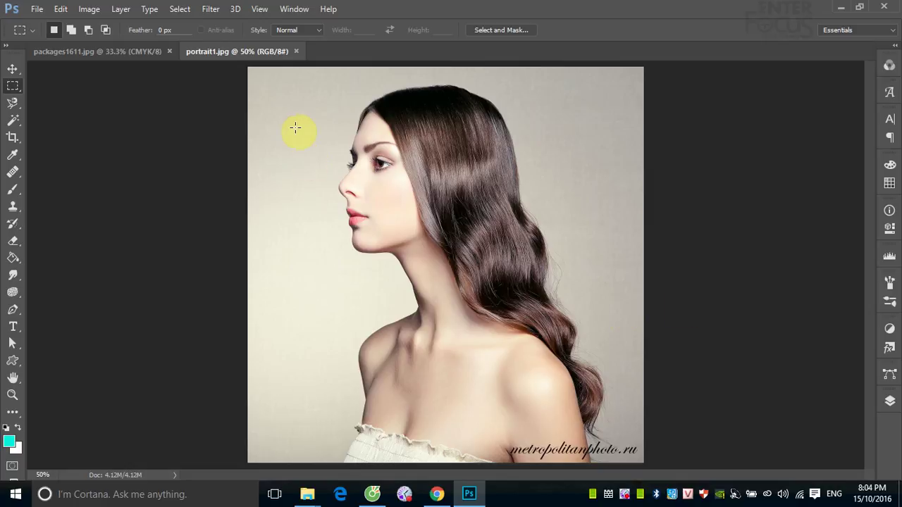
Open the Window menu to reach the Actions panel
{"action": "left_click", "coordinate": [293, 10]}
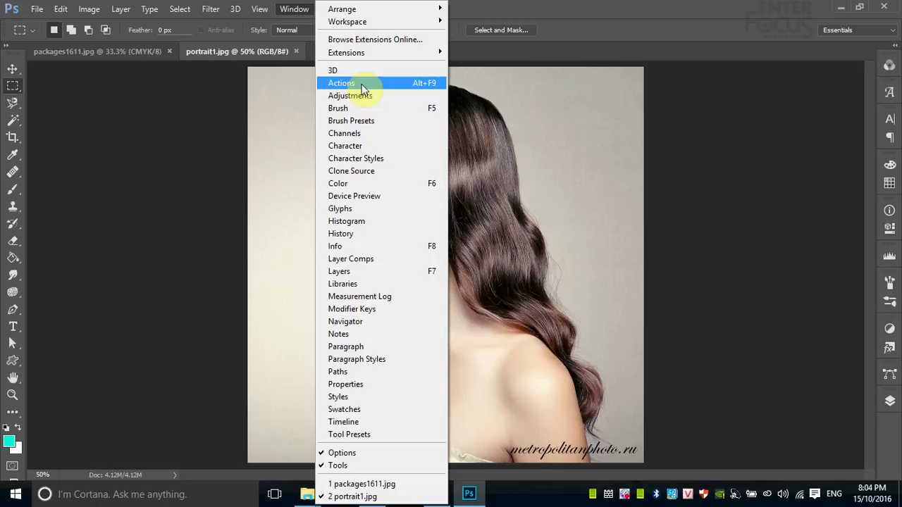
Delete the My Actions and Beauty Retouching Kit sets, leaving Default Actions expanded
{"action": "left_click", "coordinate": [362, 88]}
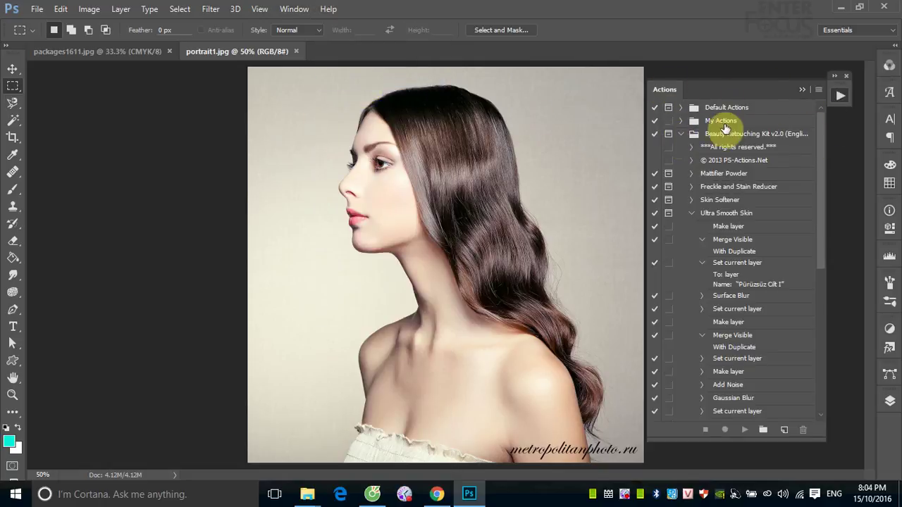
{"action": "left_click", "coordinate": [680, 134]}
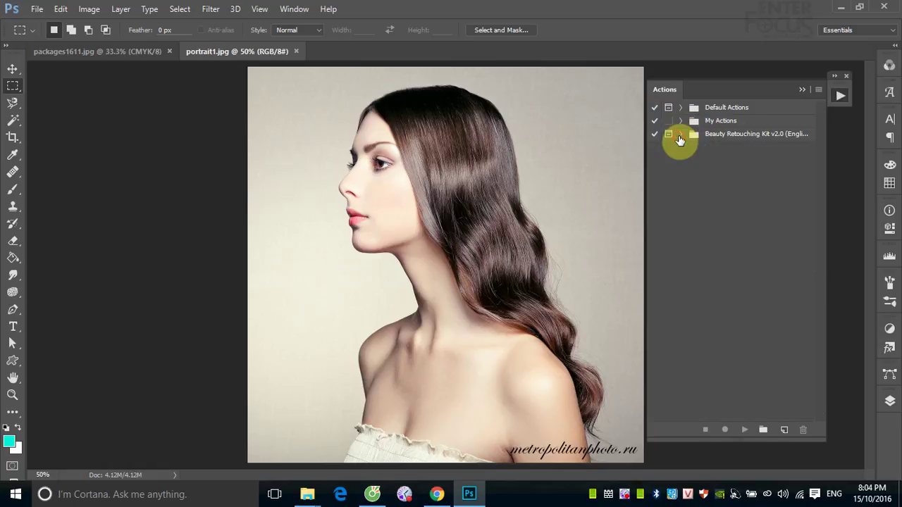
{"action": "left_click", "coordinate": [744, 122]}
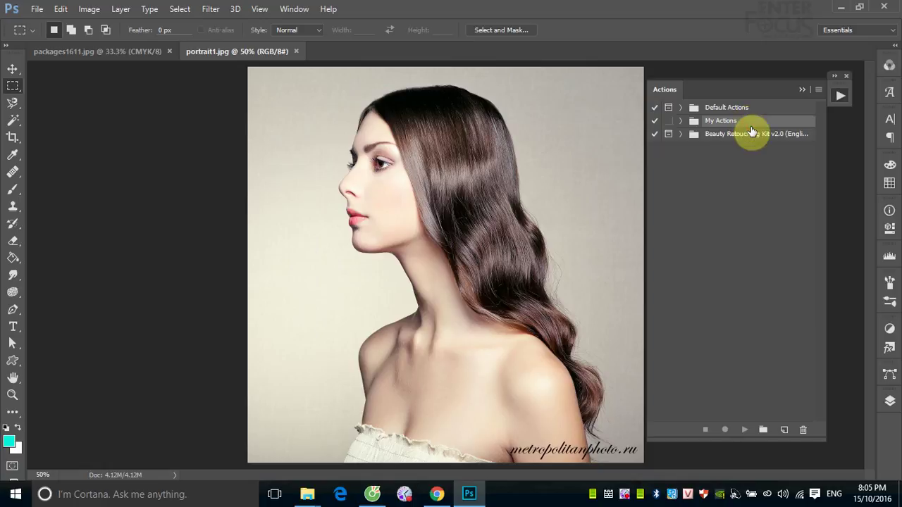
{"action": "left_click", "coordinate": [761, 136], "text": "shift"}
{"action": "mouse_move", "coordinate": [779, 125]}
{"action": "left_mouse_down"}
{"action": "mouse_move", "coordinate": [791, 386]}
{"action": "mouse_move", "coordinate": [802, 429]}
{"action": "left_mouse_up"}
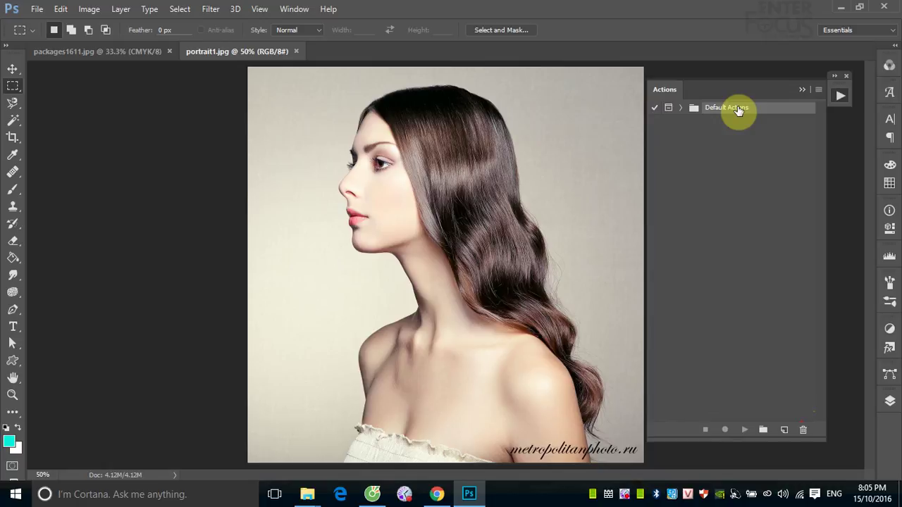
{"action": "left_click", "coordinate": [681, 109]}
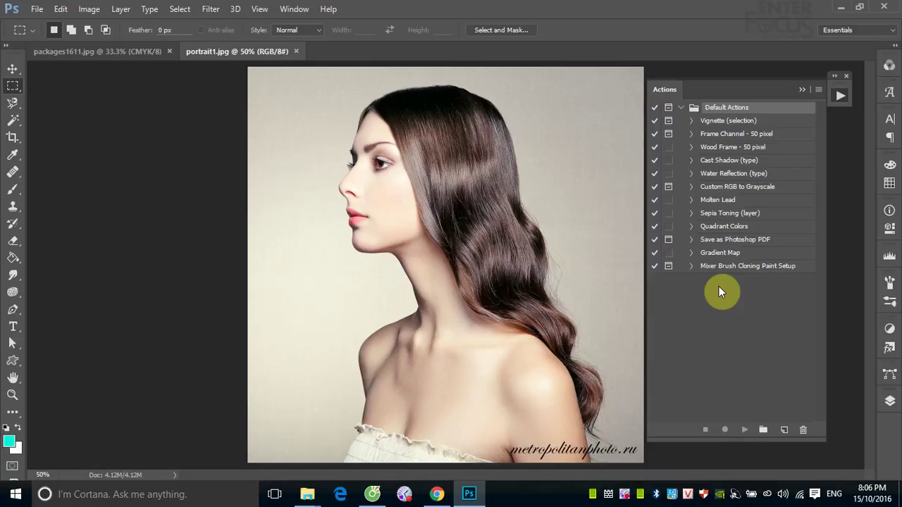
Select the Vignette (selection) action in the Default Actions set
{"action": "left_click", "coordinate": [715, 126]}
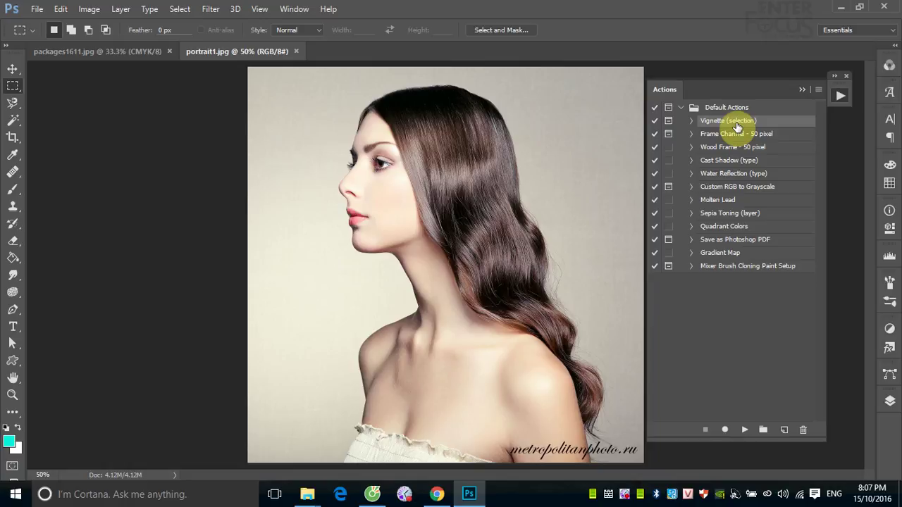
Draw an elliptical selection around the head and play Vignette (selection) with a 5 px feather
{"action": "left_click", "coordinate": [12, 86]}
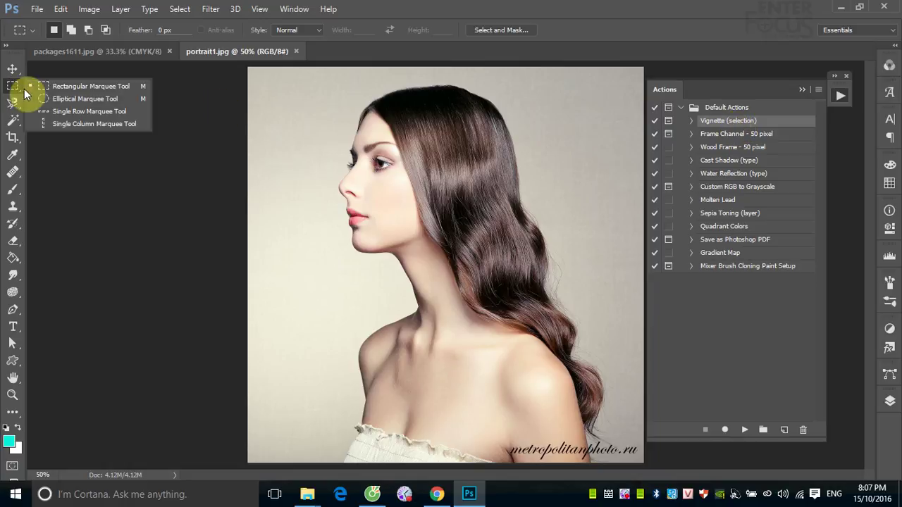
{"action": "left_click", "coordinate": [38, 97]}
{"action": "left_click_drag", "start_coordinate": [308, 79], "coordinate": [529, 366]}
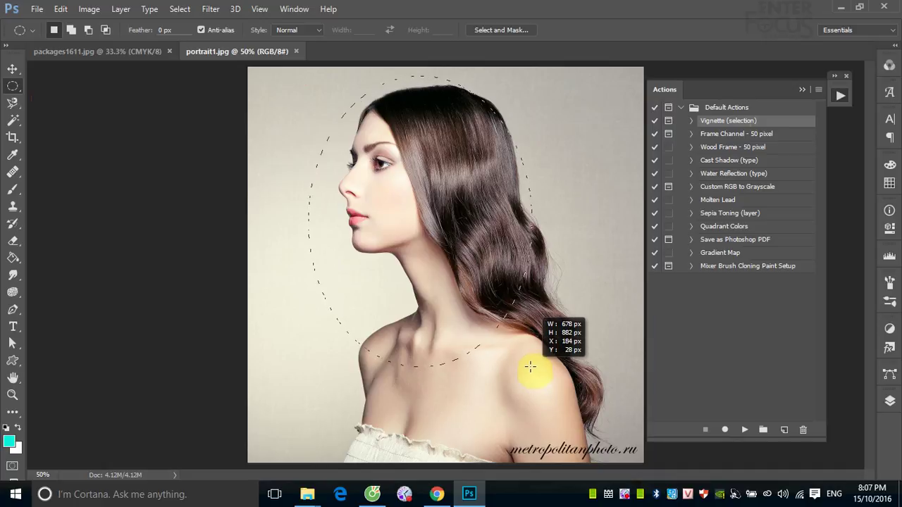
{"action": "left_click_drag", "start_coordinate": [530, 367], "coordinate": [526, 365]}
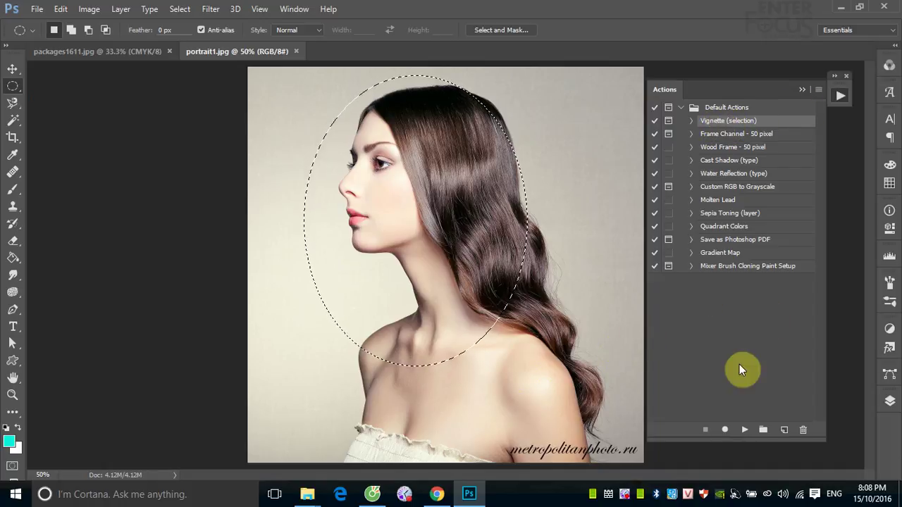
{"action": "left_click", "coordinate": [744, 431]}
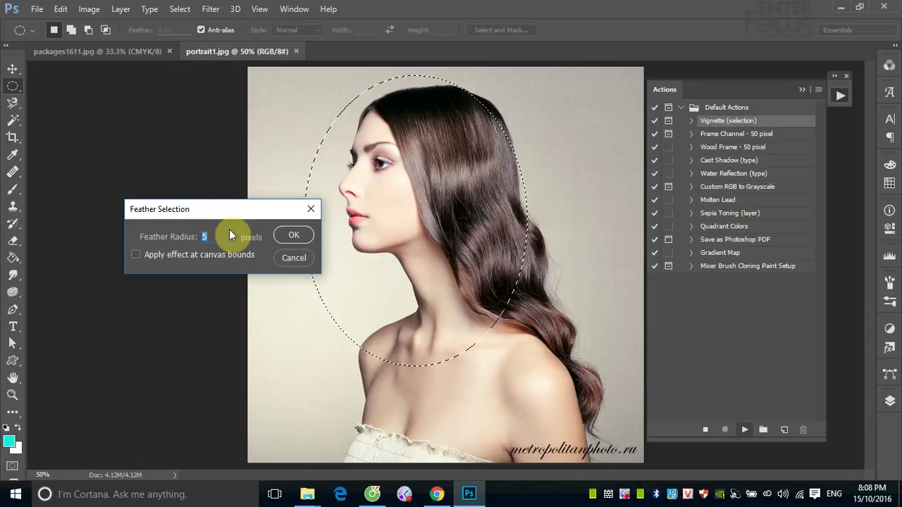
{"action": "left_click", "coordinate": [290, 237]}
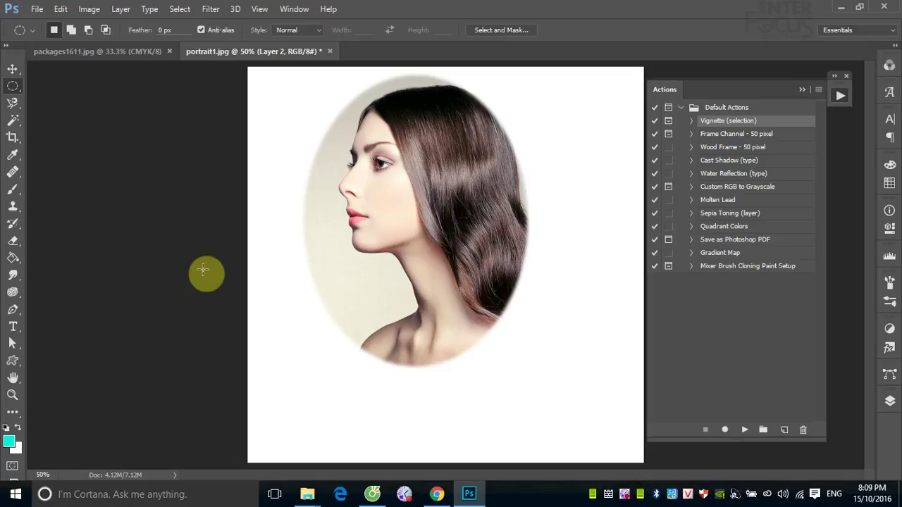
Revert the portrait and apply the Wood Frame - 50 pixel action
{"action": "key", "text": "F12"}
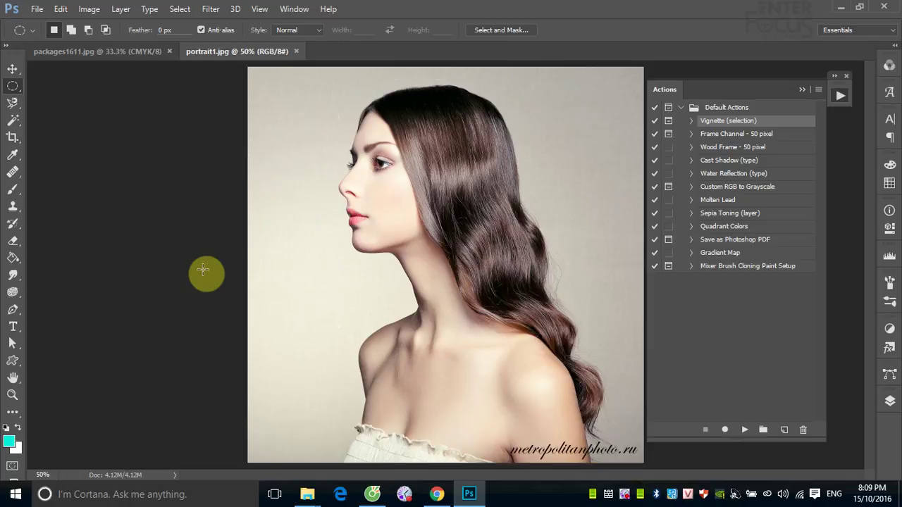
{"action": "left_click", "coordinate": [722, 149]}
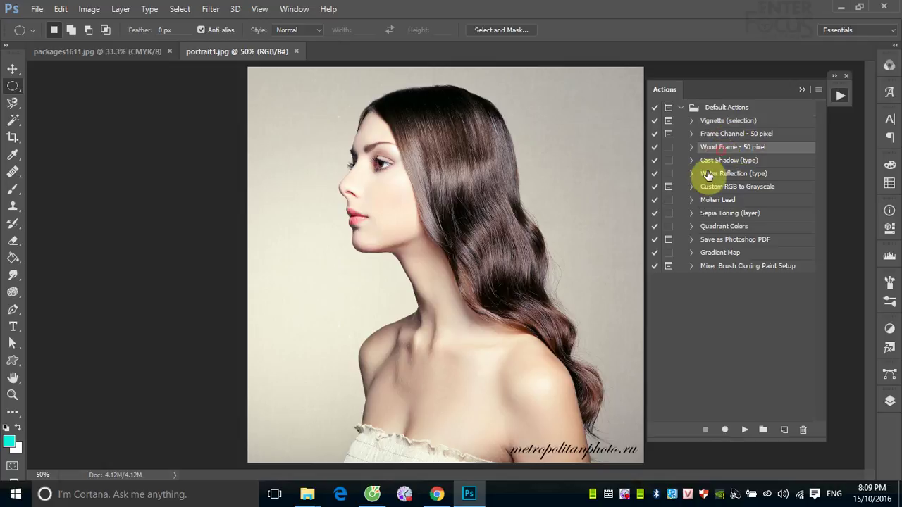
{"action": "left_click", "coordinate": [743, 430]}
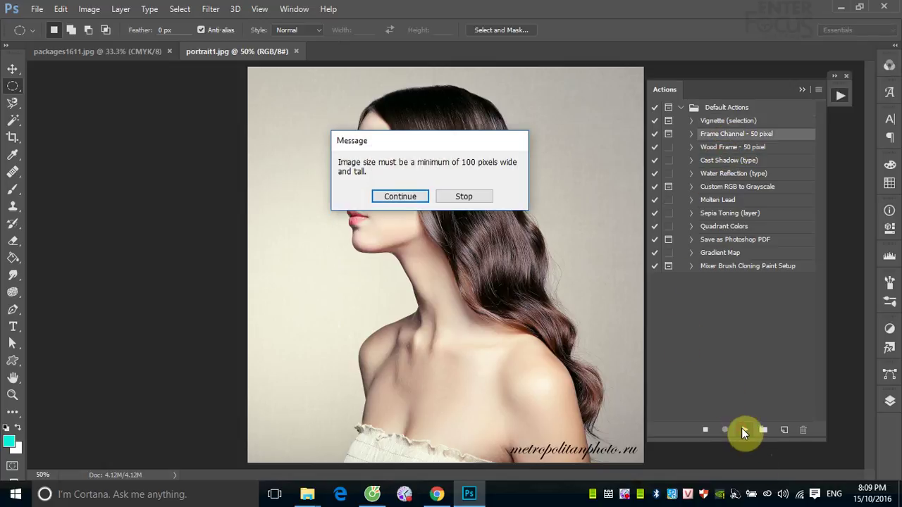
{"action": "left_click", "coordinate": [394, 197]}
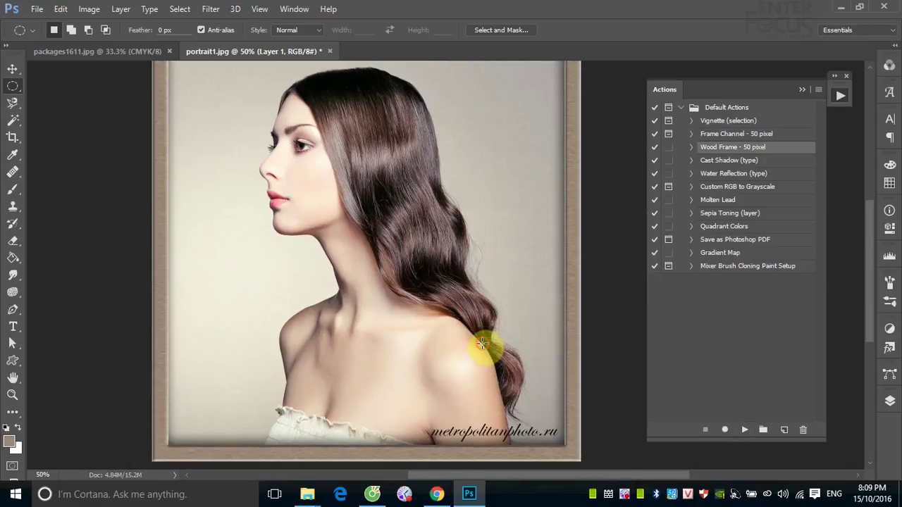
Zoom and pan around the portrait to inspect the wood frame's edges
{"action": "key", "text": "ctrl+minus"}
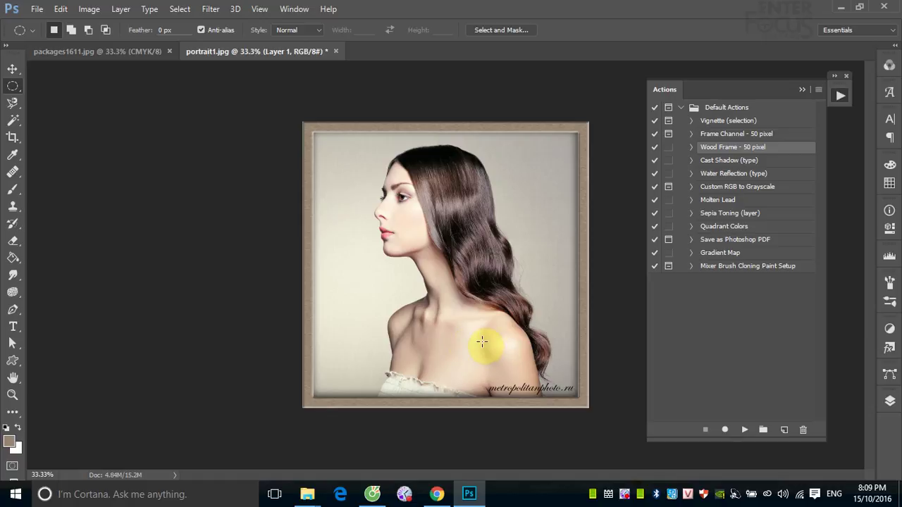
{"action": "left_click_drag", "start_coordinate": [275, 107], "coordinate": [495, 258]}
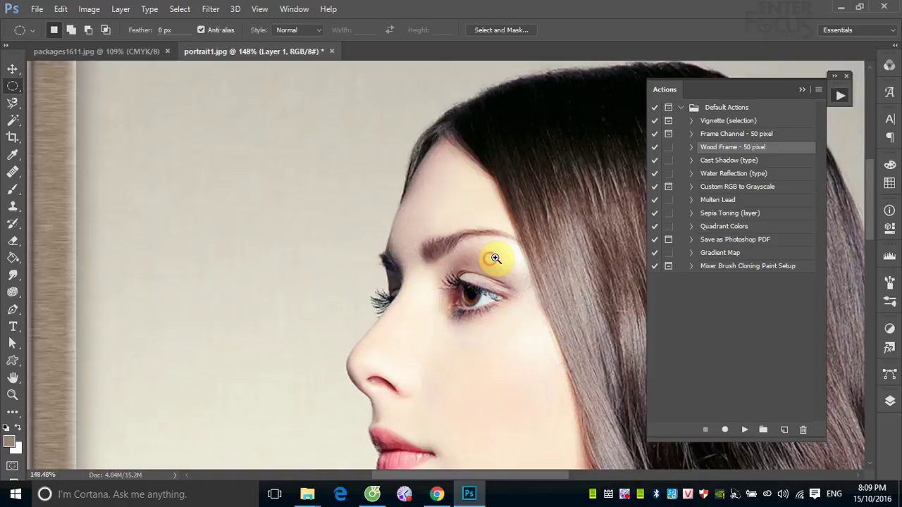
{"action": "mouse_move", "coordinate": [171, 174]}
{"action": "left_mouse_down"}
{"action": "mouse_move", "coordinate": [240, 372]}
{"action": "mouse_move", "coordinate": [144, 344]}
{"action": "left_mouse_up"}
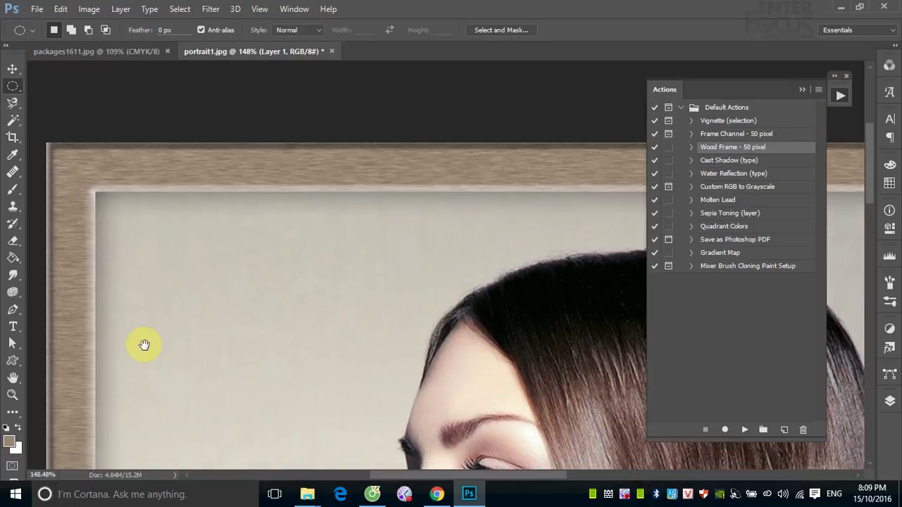
{"action": "left_click", "coordinate": [801, 89]}
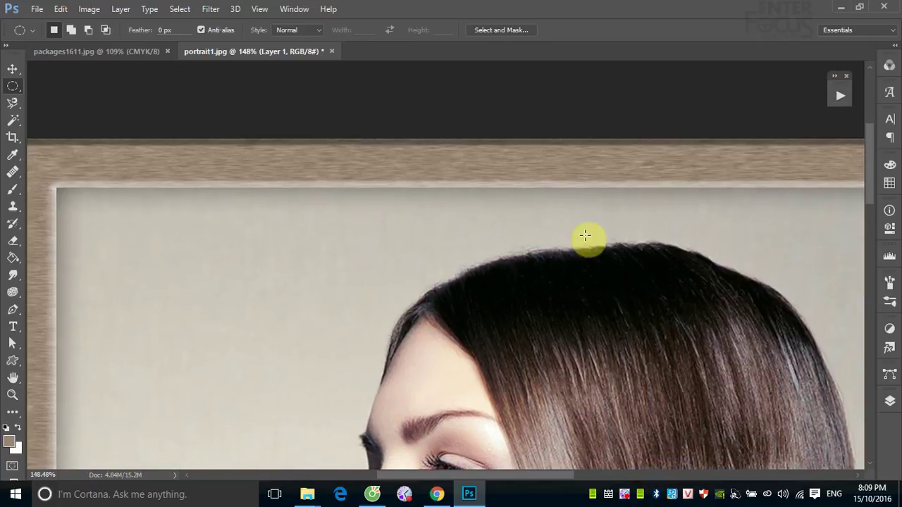
{"action": "left_click_drag", "start_coordinate": [683, 298], "coordinate": [535, 290]}
{"action": "mouse_move", "coordinate": [684, 369]}
{"action": "left_mouse_down"}
{"action": "mouse_move", "coordinate": [728, 387]}
{"action": "mouse_move", "coordinate": [598, 273]}
{"action": "left_mouse_up"}
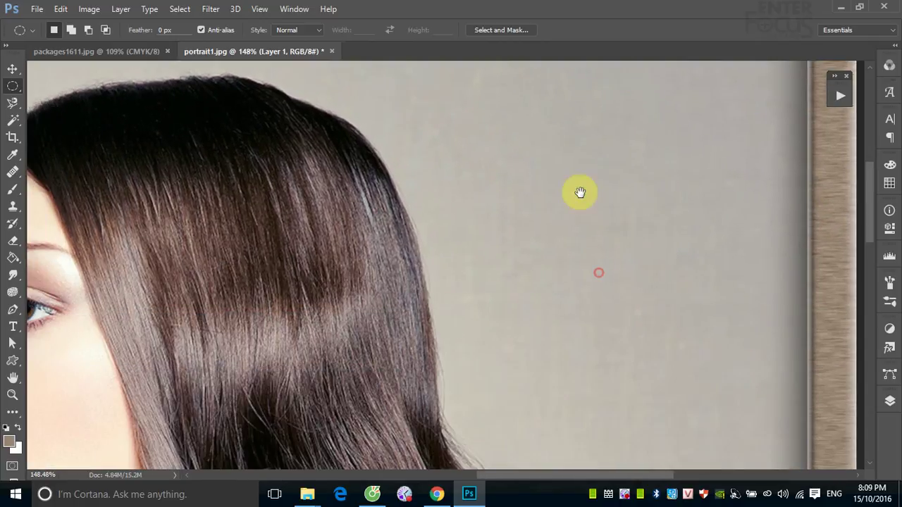
{"action": "scroll", "coordinate": [579, 193], "scroll_direction": "down", "scroll_amount": 2}
{"action": "scroll", "coordinate": [517, 270], "scroll_direction": "down", "scroll_amount": 1}
{"action": "scroll", "coordinate": [517, 275], "scroll_direction": "down", "scroll_amount": 1}
{"action": "scroll", "coordinate": [523, 274], "scroll_direction": "down", "scroll_amount": 2}
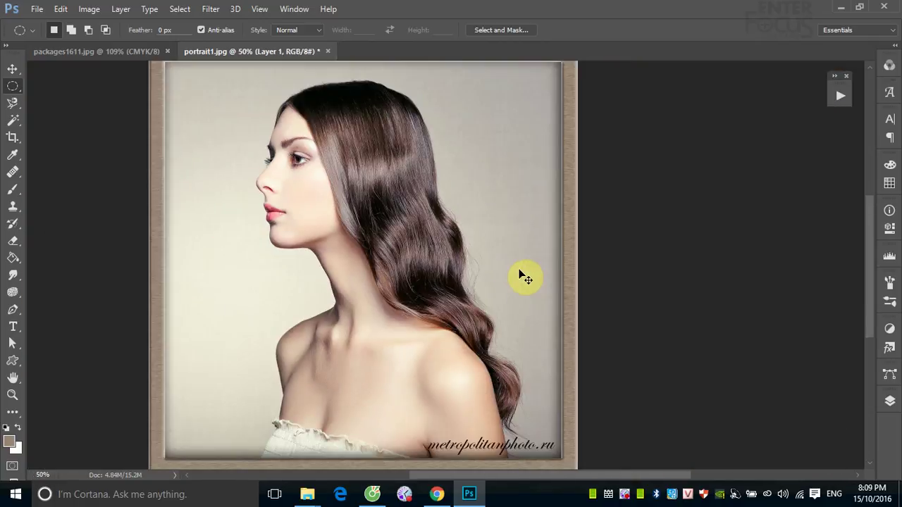
{"action": "scroll", "coordinate": [525, 278], "scroll_direction": "down", "scroll_amount": 1}
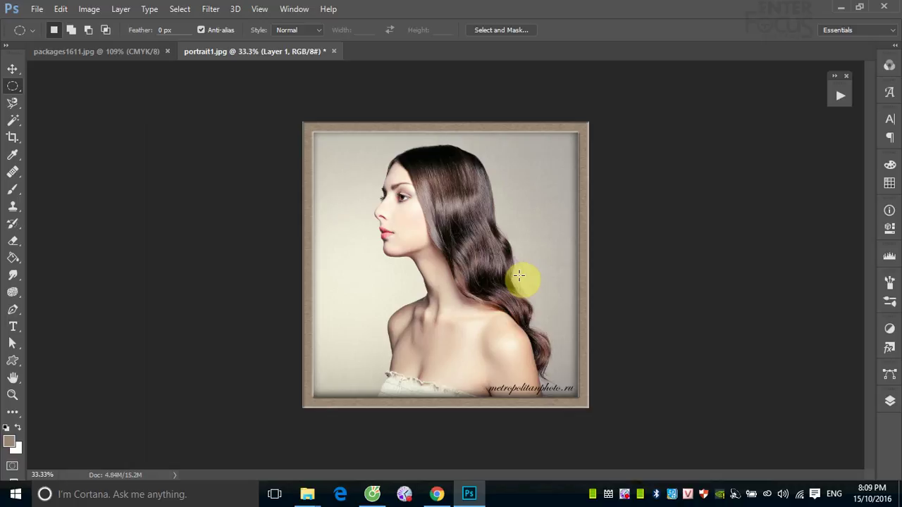
Create a new blank A4 document and bring up the Actions panel
{"action": "left_click", "coordinate": [37, 8]}
{"action": "left_click", "coordinate": [40, 20]}
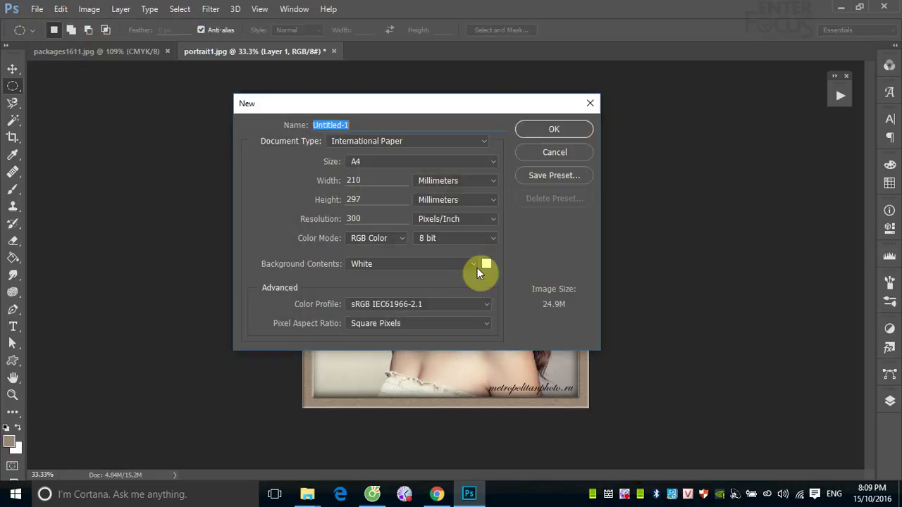
{"action": "left_click", "coordinate": [555, 131]}
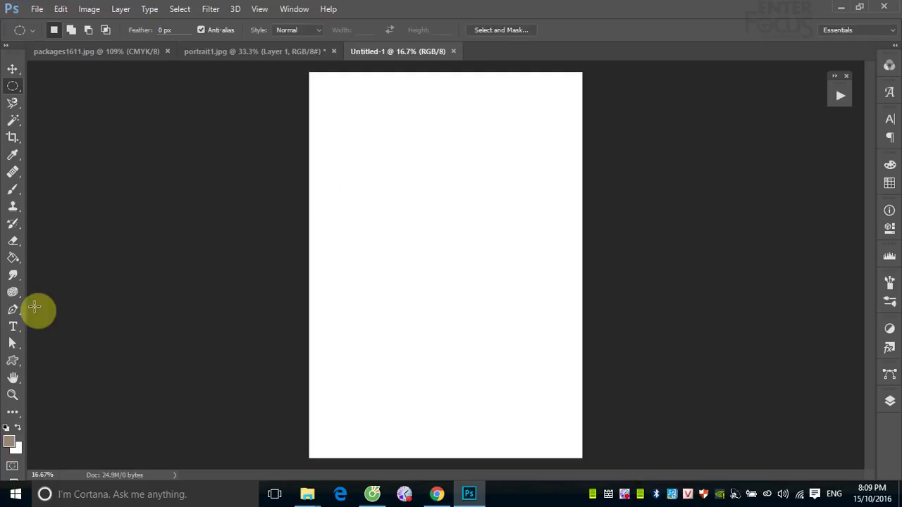
{"action": "left_click", "coordinate": [838, 96]}
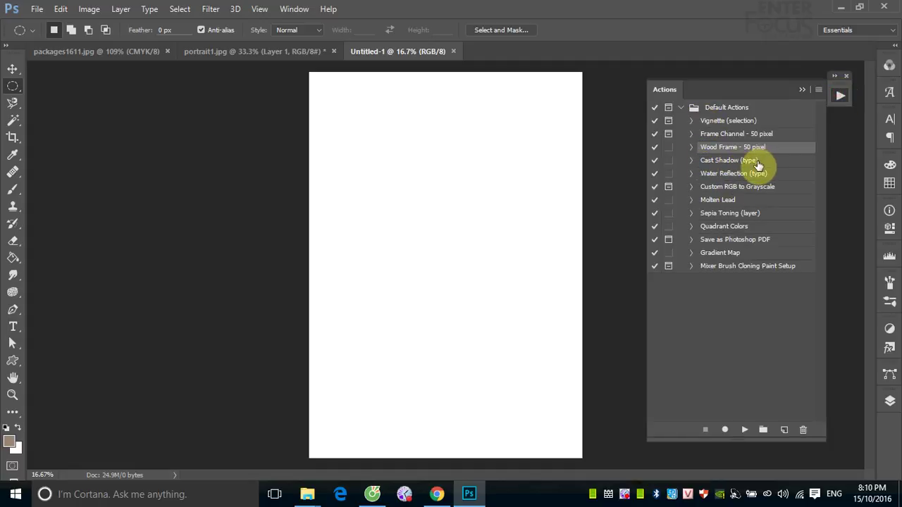
Type SHADOWN on the page with the Horizontal Type tool
{"action": "left_click", "coordinate": [13, 326]}
{"action": "left_click", "coordinate": [353, 277]}
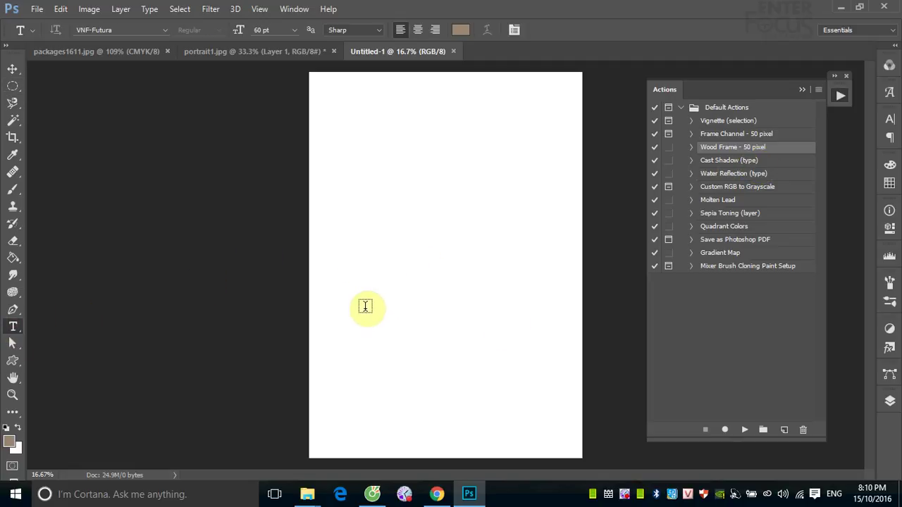
{"action": "type", "text": "S"}
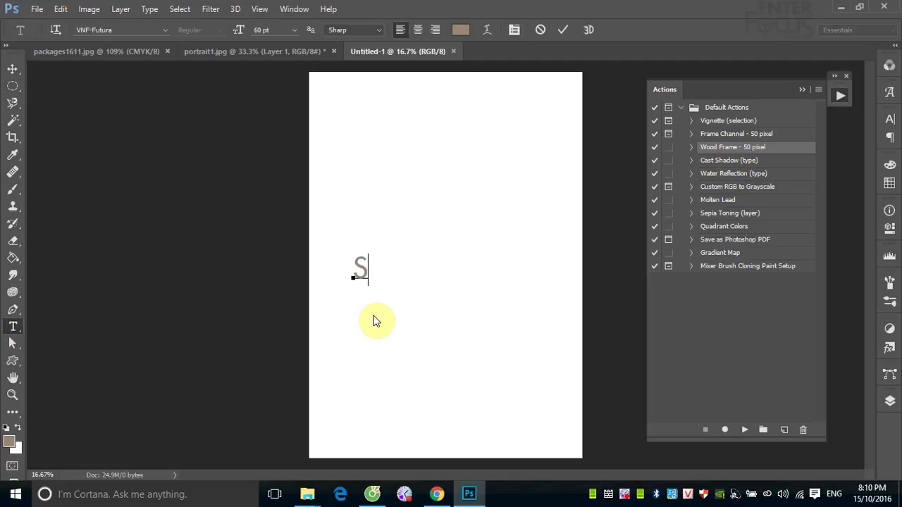
{"action": "type", "text": "HAD"}
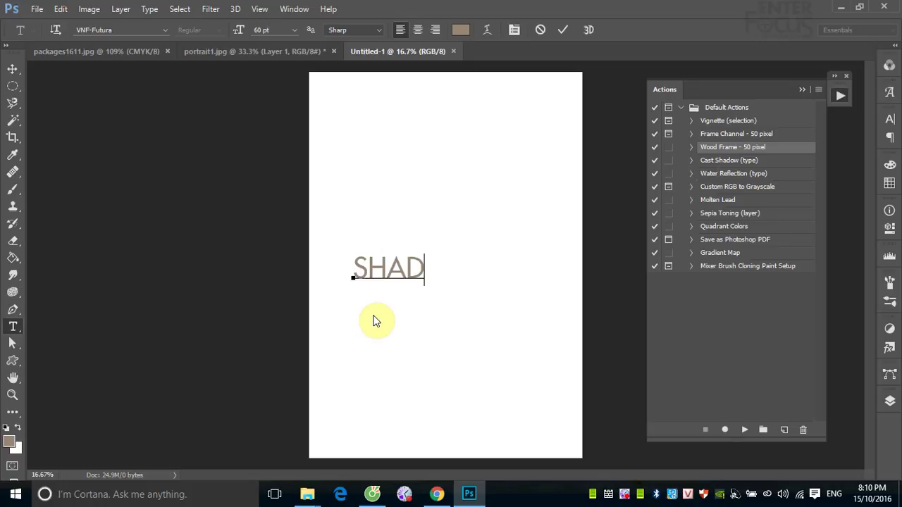
{"action": "type", "text": "OWN"}
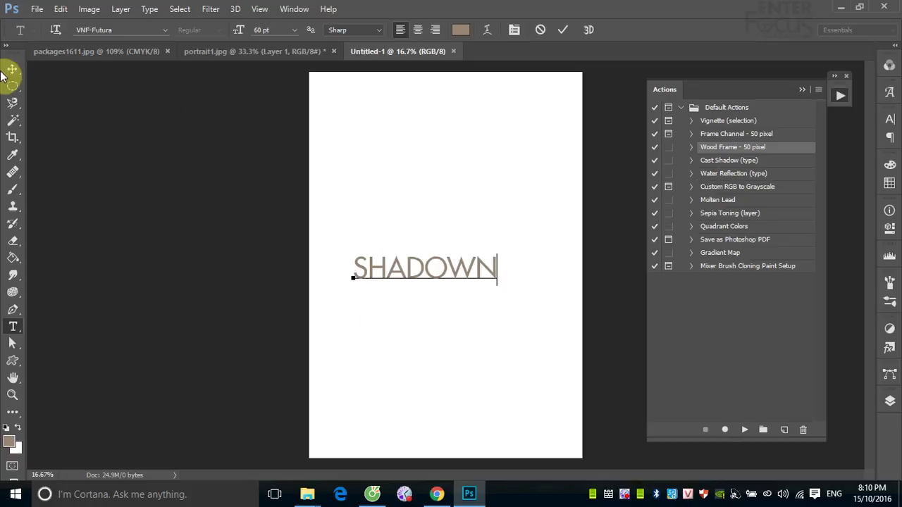
Move SHADOWN toward the page centre and apply the Cast Shadow (type) action
{"action": "left_click", "coordinate": [12, 69]}
{"action": "left_click_drag", "start_coordinate": [439, 274], "coordinate": [459, 270]}
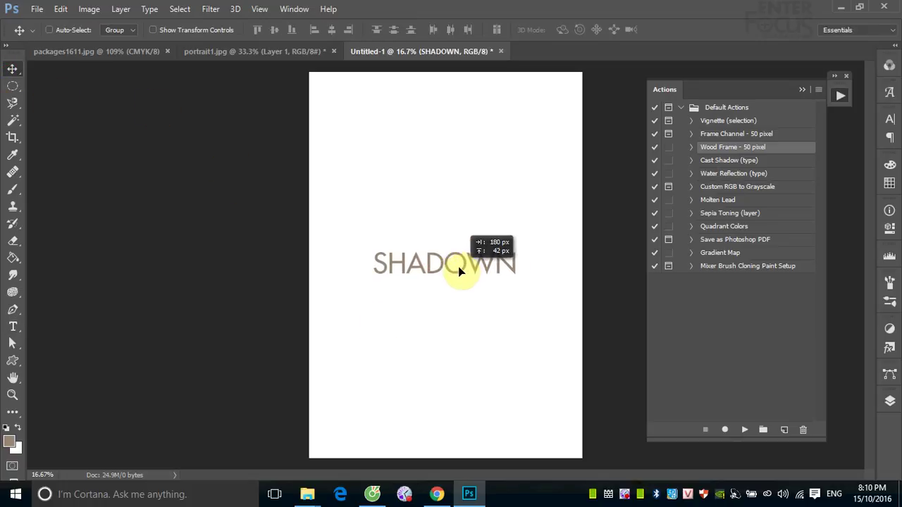
{"action": "left_click", "coordinate": [727, 160]}
{"action": "left_click", "coordinate": [744, 429]}
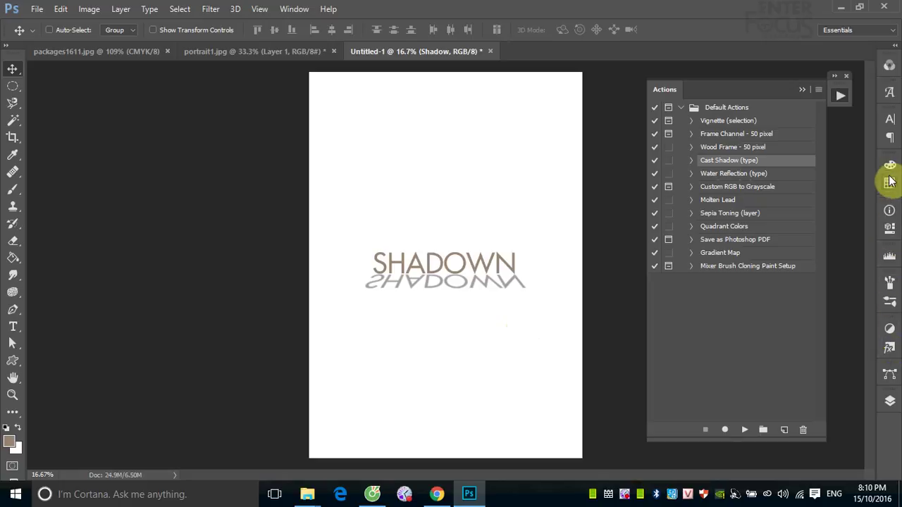
Show the Layers panel and undo the cast shadow with Ctrl+Alt+Z twice
{"action": "left_click", "coordinate": [889, 401]}
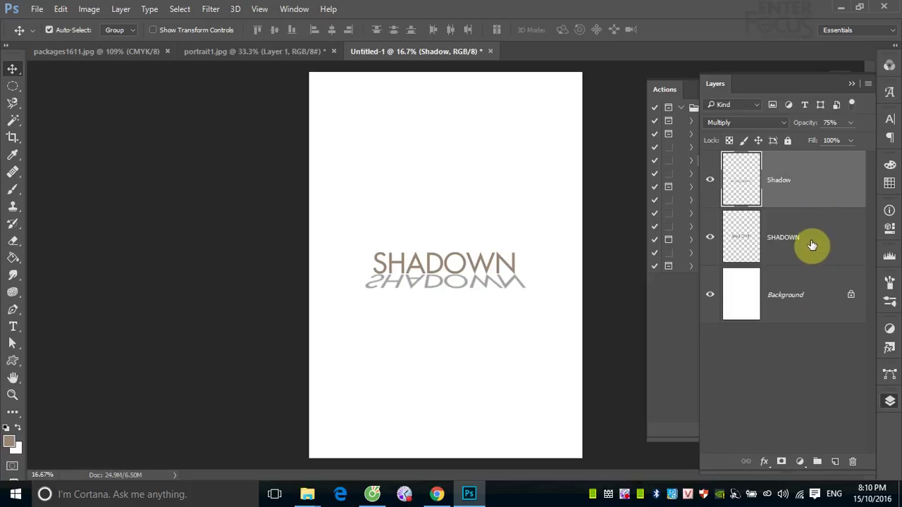
{"action": "key", "text": "ctrl+alt+z"}
{"action": "key", "text": "ctrl+alt+z"}
{"action": "key", "text": "ctrl+alt+z"}
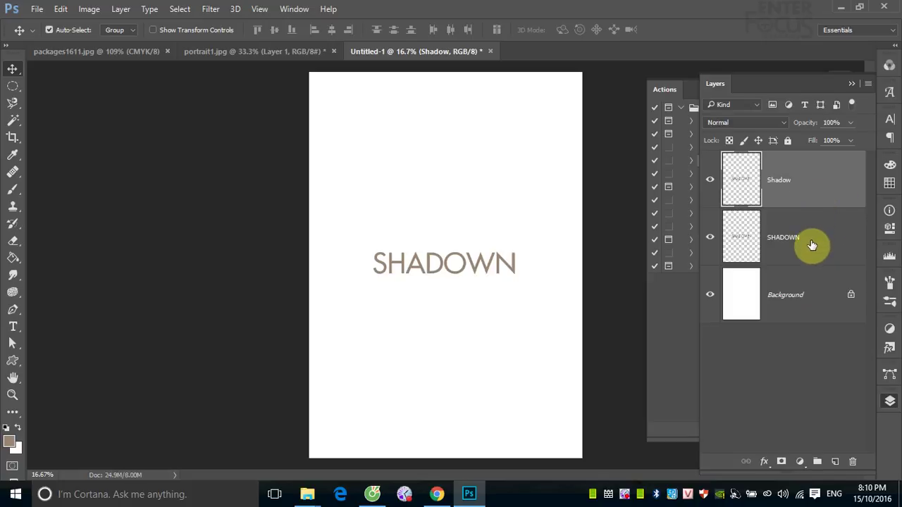
{"action": "key", "text": "ctrl+alt+z"}
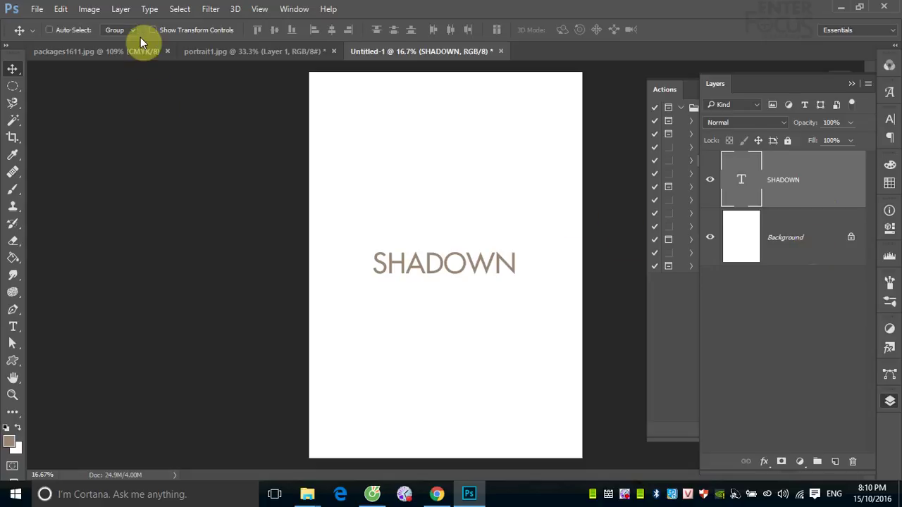
Apply the Water Reflection (type) action to SHADOWN and zoom in on the reflection
{"action": "left_click", "coordinate": [688, 90]}
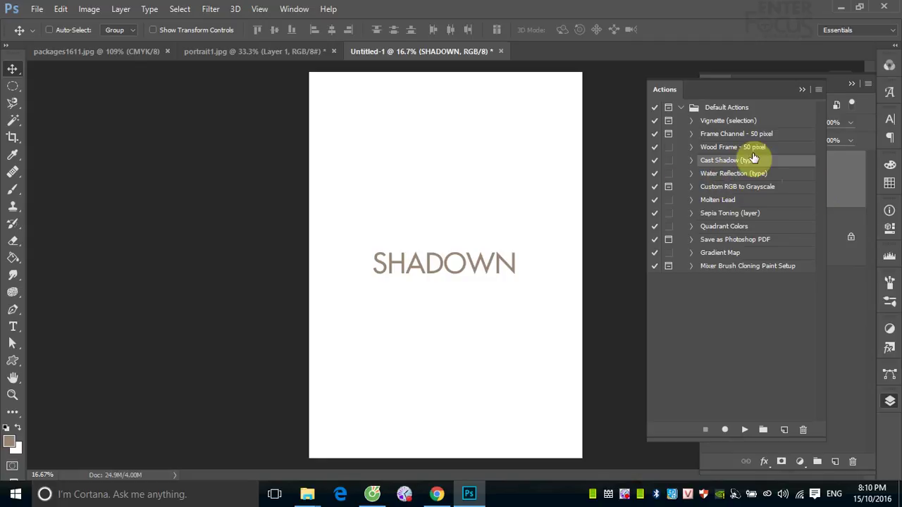
{"action": "left_click", "coordinate": [719, 174]}
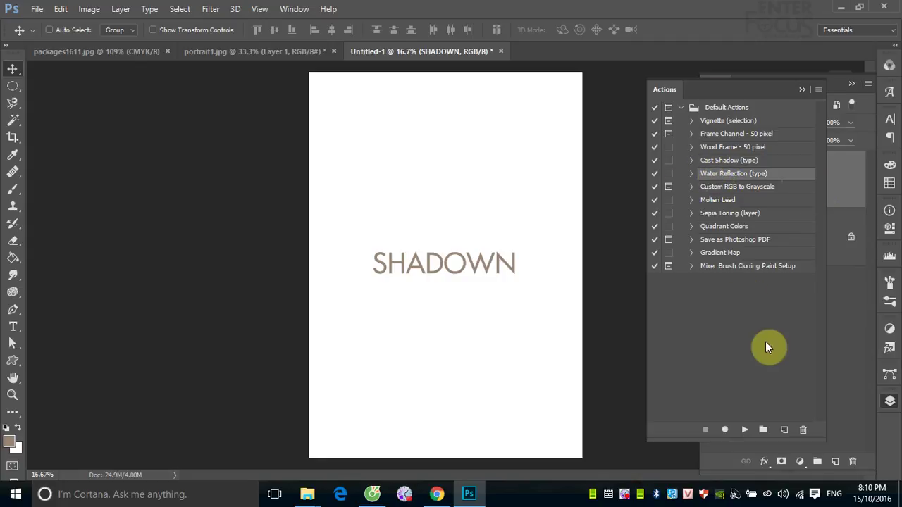
{"action": "left_click", "coordinate": [745, 429]}
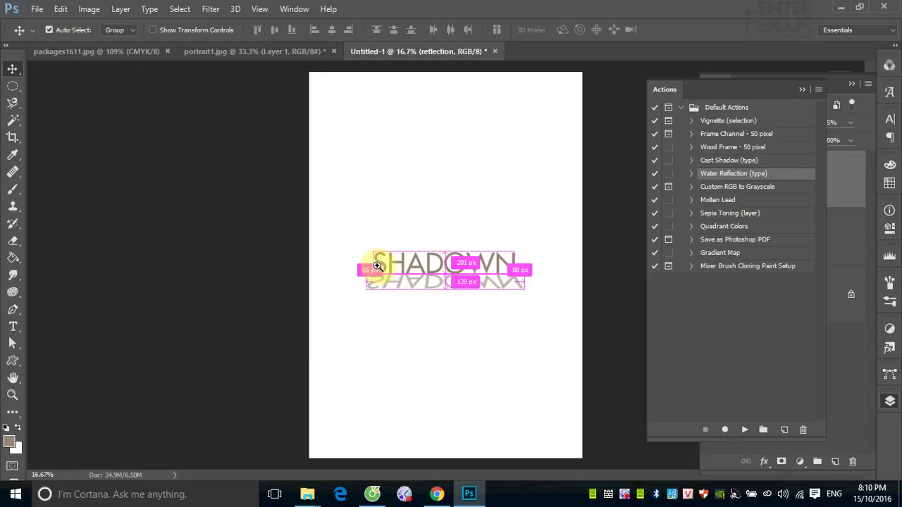
{"action": "left_click_drag", "start_coordinate": [362, 266], "coordinate": [526, 317]}
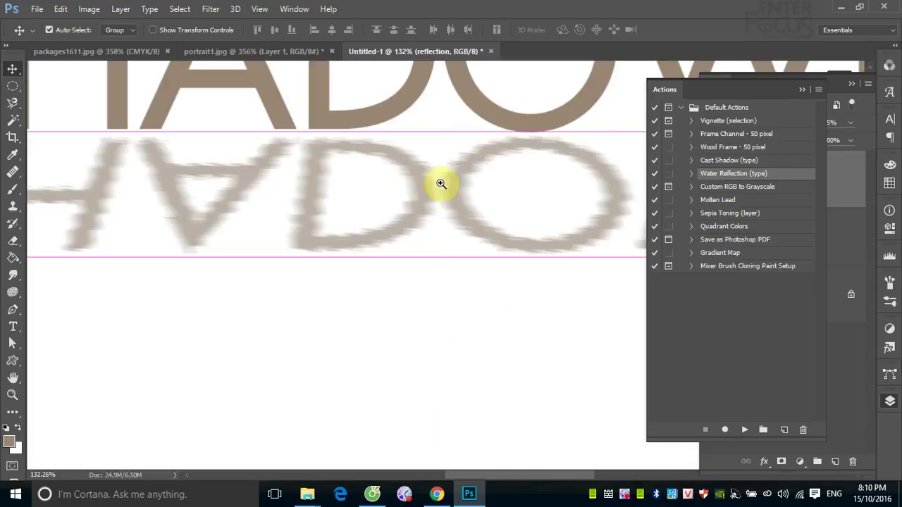
{"action": "left_click", "coordinate": [800, 89]}
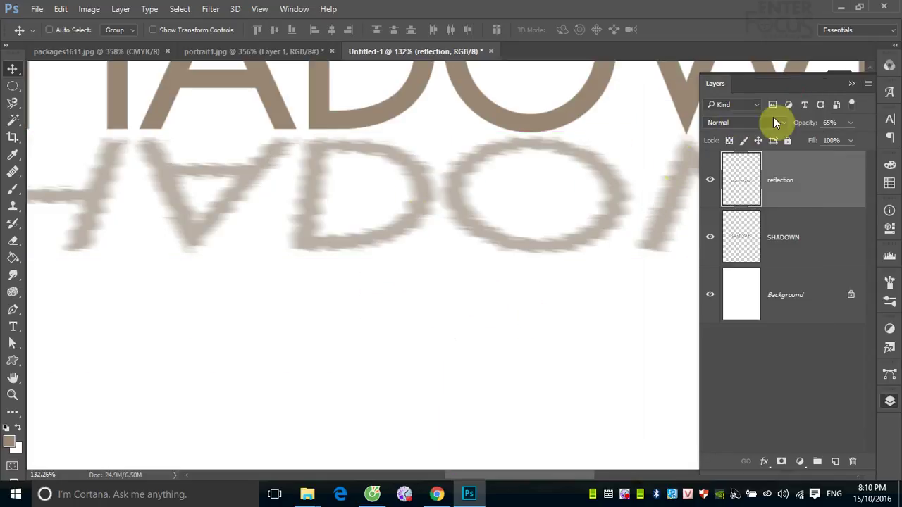
Collapse the floating Layers panel to clear the canvas
{"action": "left_click", "coordinate": [851, 84]}
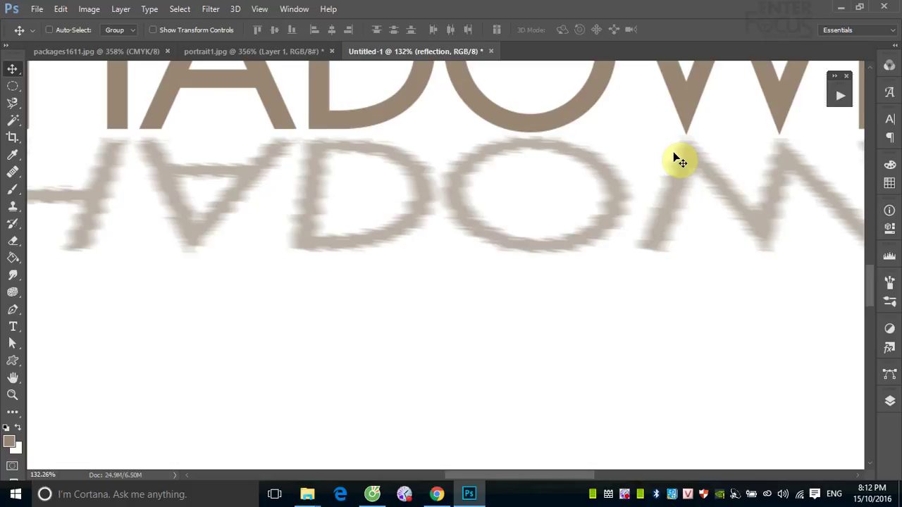
Zoom out to 50% to show SHADOWN with its full reflection
{"action": "key", "text": "ctrl+minus"}
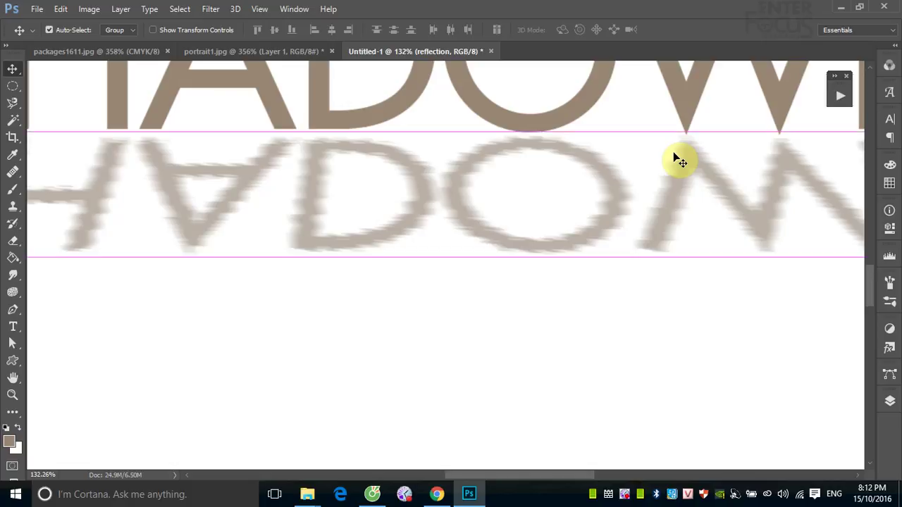
{"action": "key", "text": "ctrl+minus"}
{"action": "key", "text": "ctrl+minus"}
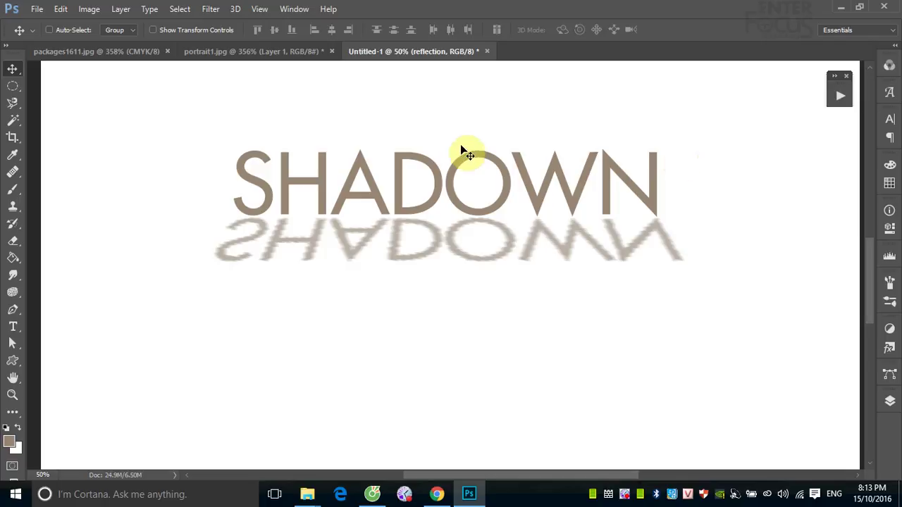
Switch to portrait1.jpg, zoom out, and revert it to its saved state
{"action": "left_click", "coordinate": [271, 51]}
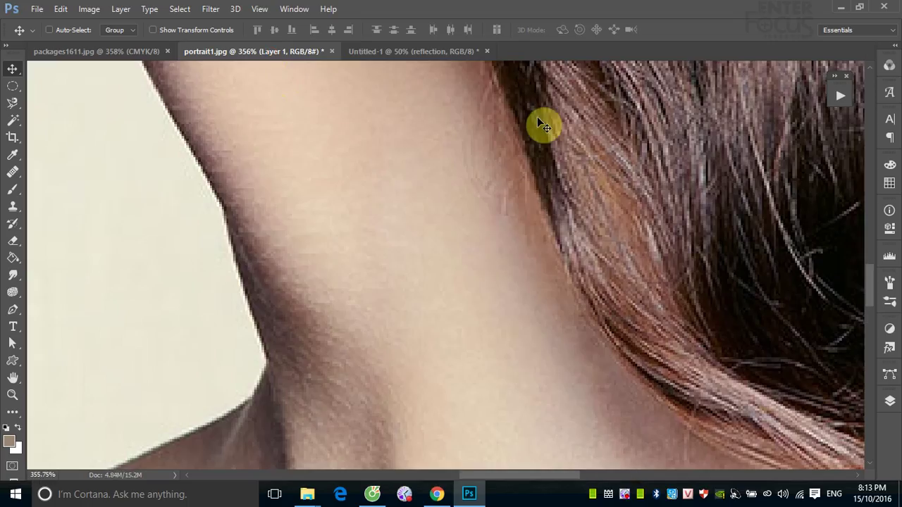
{"action": "key", "text": "ctrl+minus"}
{"action": "key", "text": "ctrl+minus"}
{"action": "key", "text": "ctrl+minus"}
{"action": "key", "text": "ctrl+minus"}
{"action": "key", "text": "ctrl+minus"}
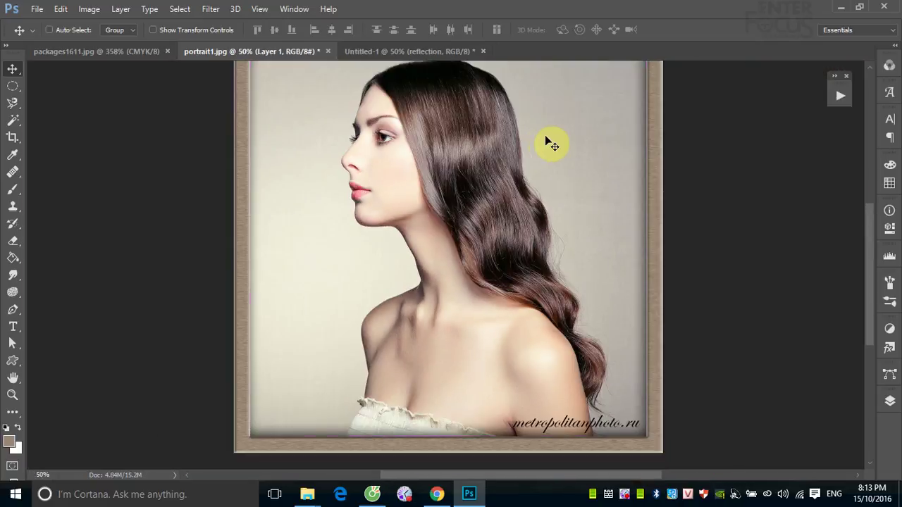
{"action": "key", "text": "F12"}
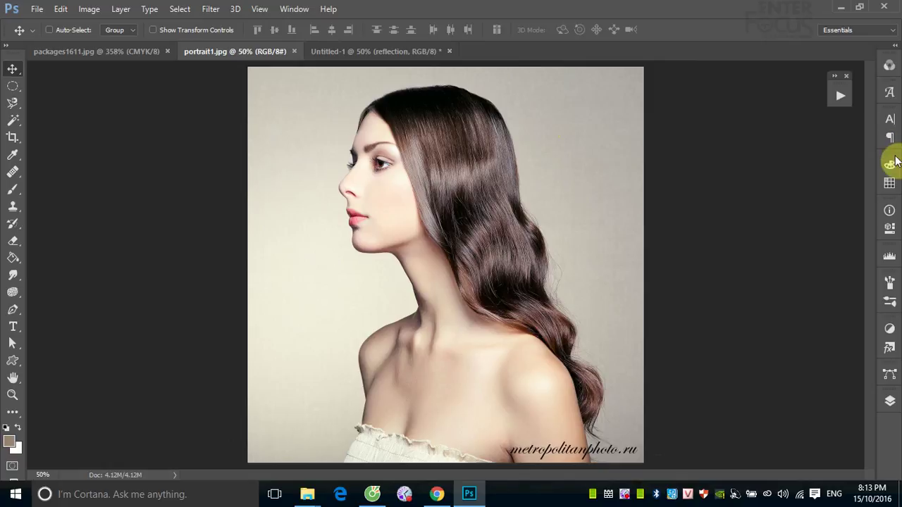
Draw an oval selection over the head and shoulders and play Vignette (selection)
{"action": "left_click", "coordinate": [845, 100]}
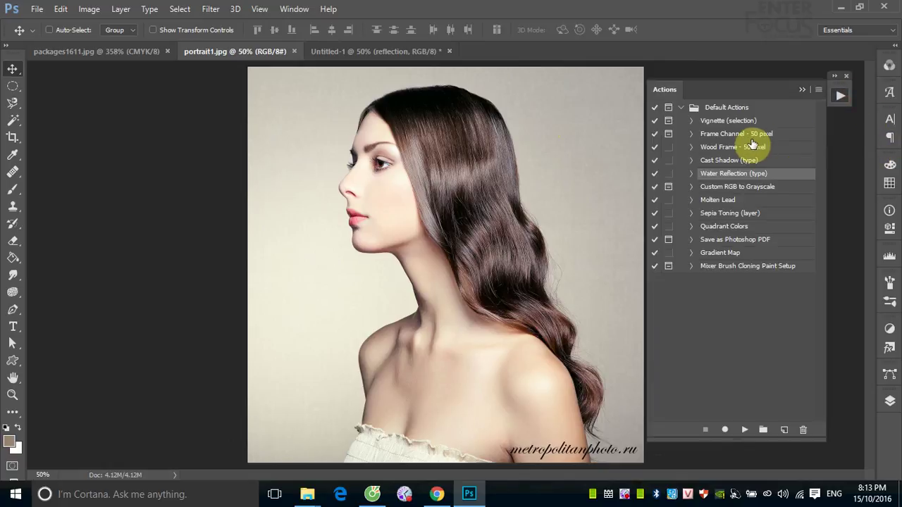
{"action": "left_click", "coordinate": [722, 121]}
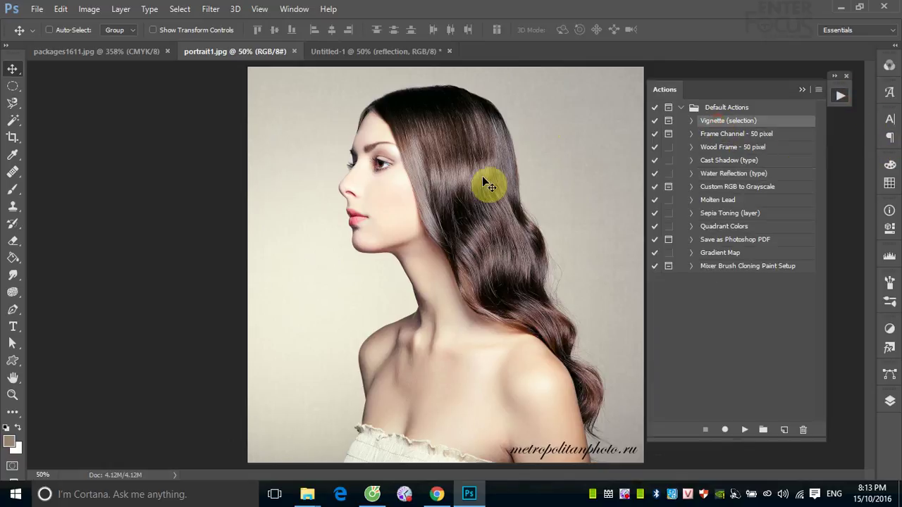
{"action": "left_click", "coordinate": [12, 85]}
{"action": "mouse_move", "coordinate": [301, 90]}
{"action": "left_mouse_down"}
{"action": "mouse_move", "coordinate": [536, 377]}
{"action": "mouse_move", "coordinate": [573, 404]}
{"action": "left_mouse_up"}
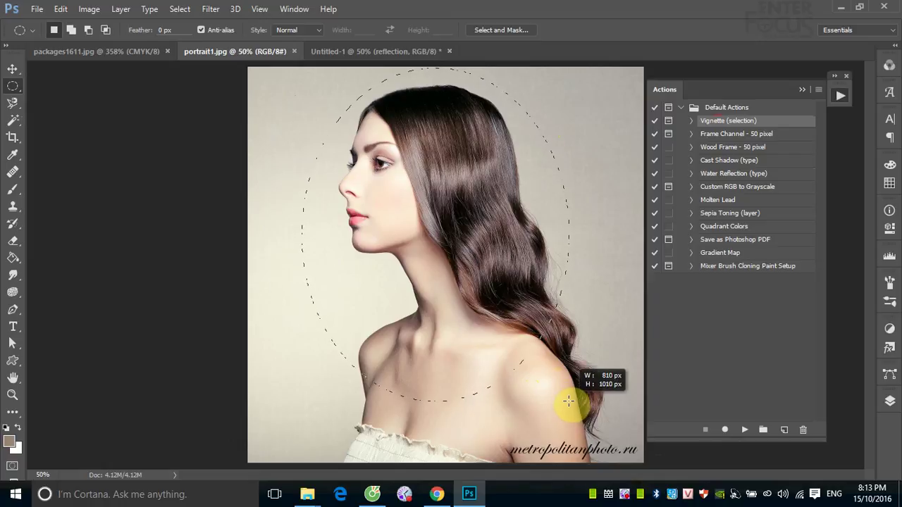
{"action": "left_click_drag", "start_coordinate": [573, 405], "coordinate": [568, 403]}
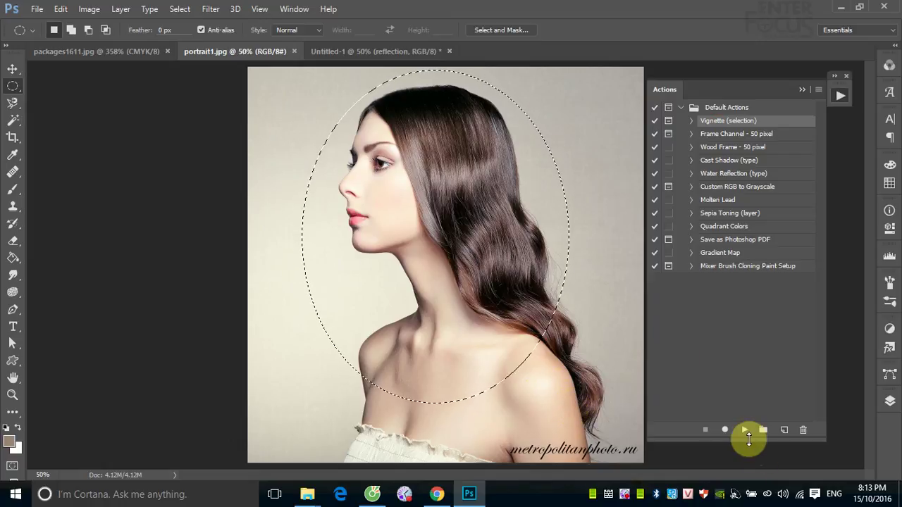
{"action": "left_click", "coordinate": [743, 430]}
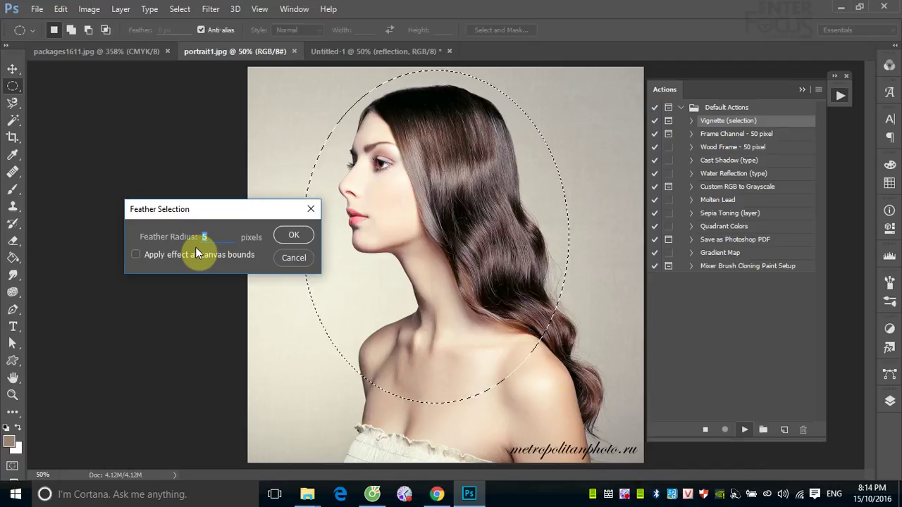
Enter a 50-pixel feather radius and confirm it so the vignette completes
{"action": "type", "text": "5"}
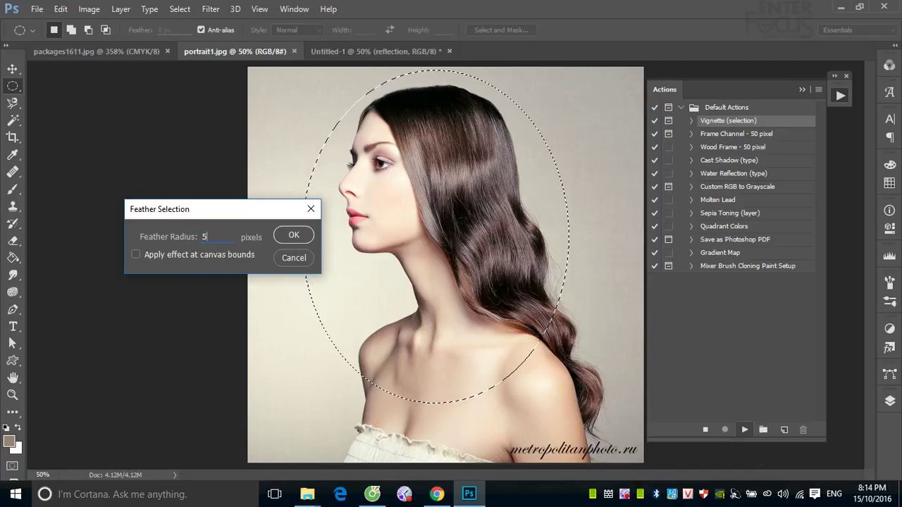
{"action": "type", "text": "0"}
{"action": "left_click", "coordinate": [294, 235]}
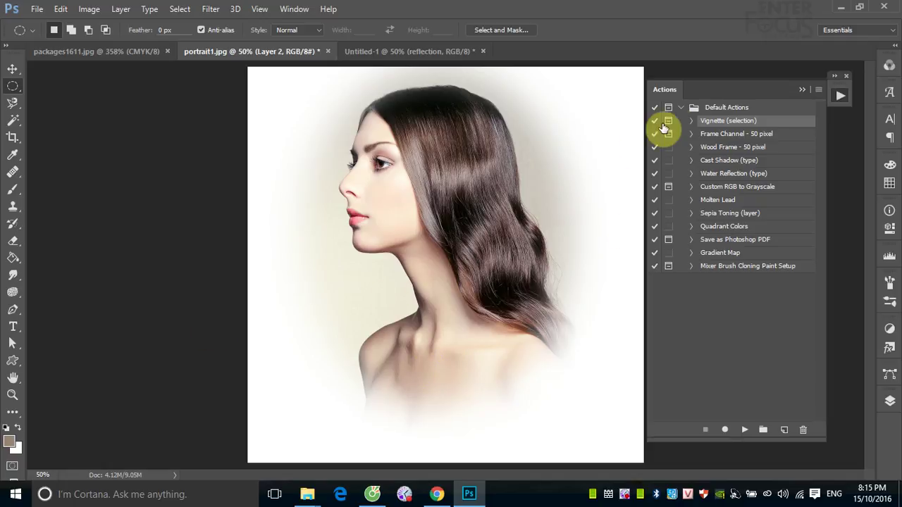
Collapse Default Actions and load the Frames action set, leaving it collapsed and deselected
{"action": "left_click", "coordinate": [681, 108]}
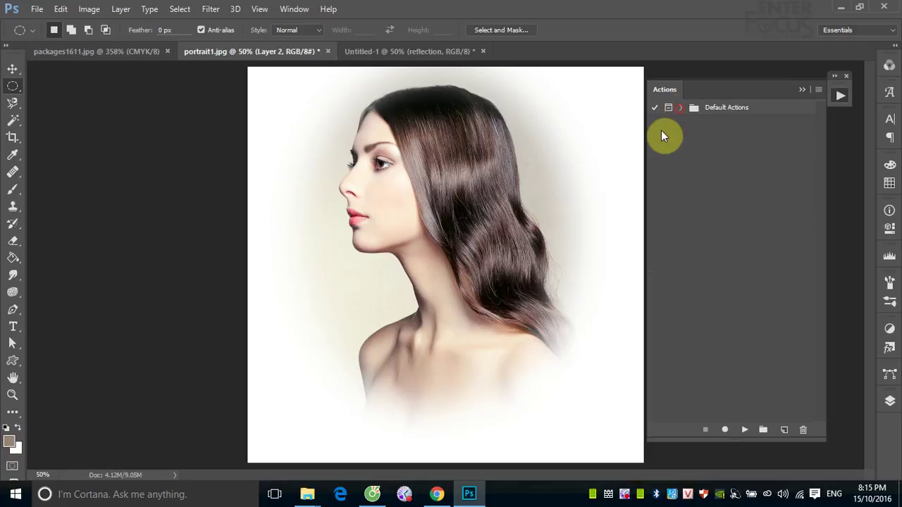
{"action": "left_click", "coordinate": [815, 90]}
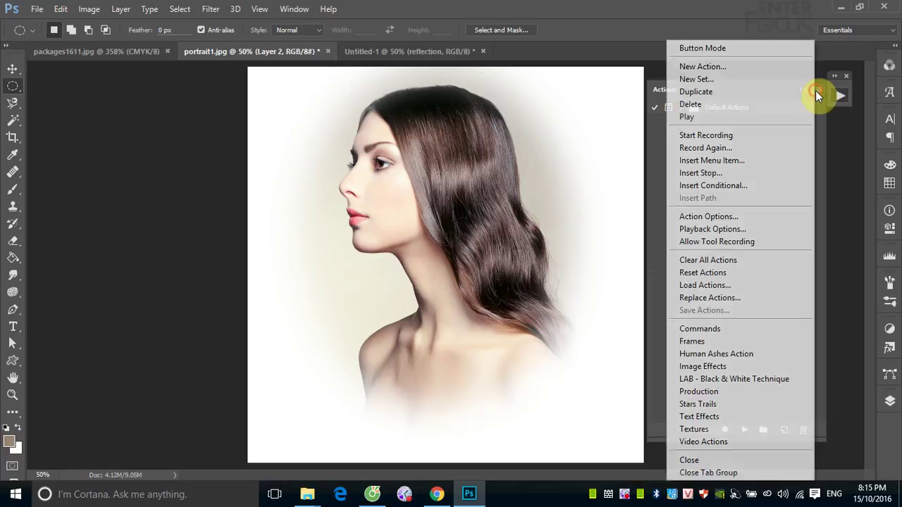
{"action": "left_click", "coordinate": [742, 344]}
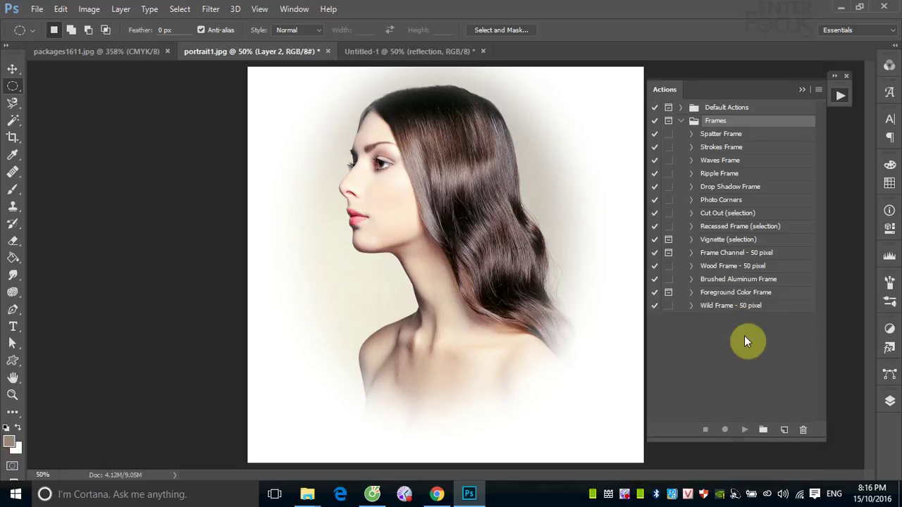
{"action": "left_click", "coordinate": [681, 121]}
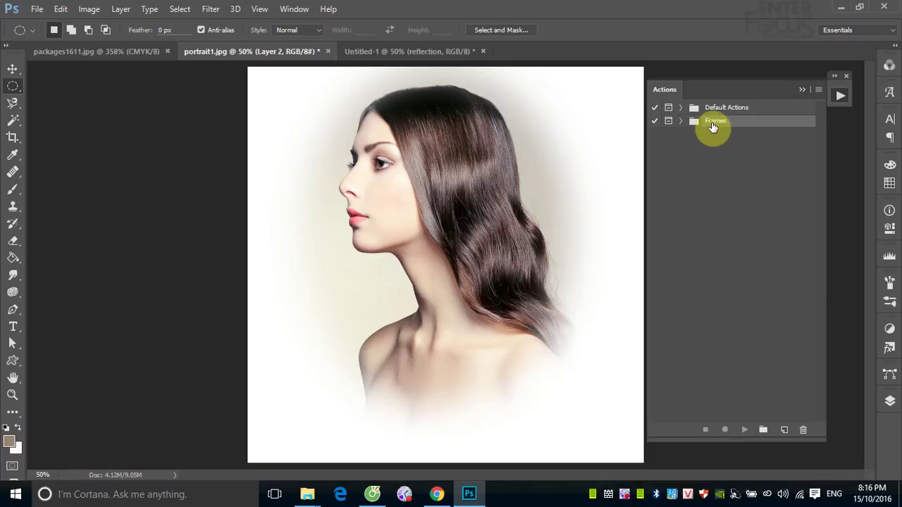
{"action": "left_click", "coordinate": [707, 167]}
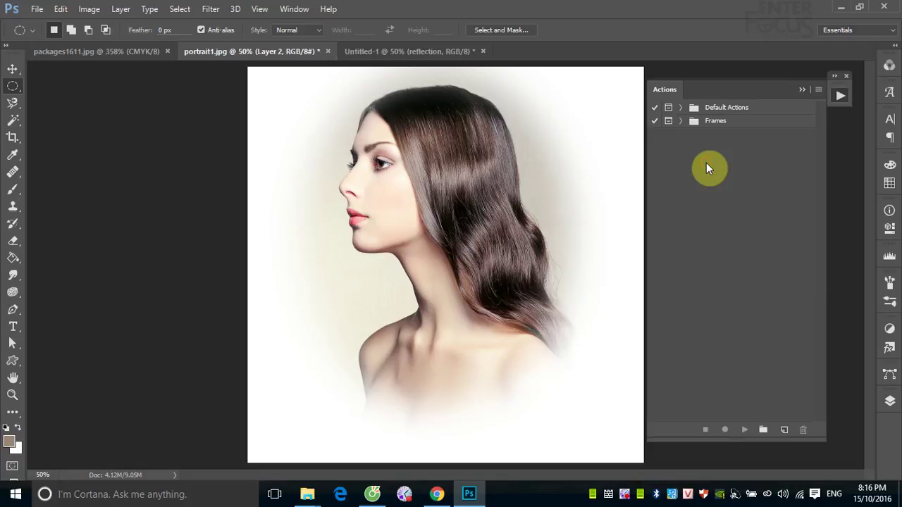
Revert the portrait and set Frames' Vignette (selection) to pause for dialogs, showing its steps
{"action": "key", "text": "F12"}
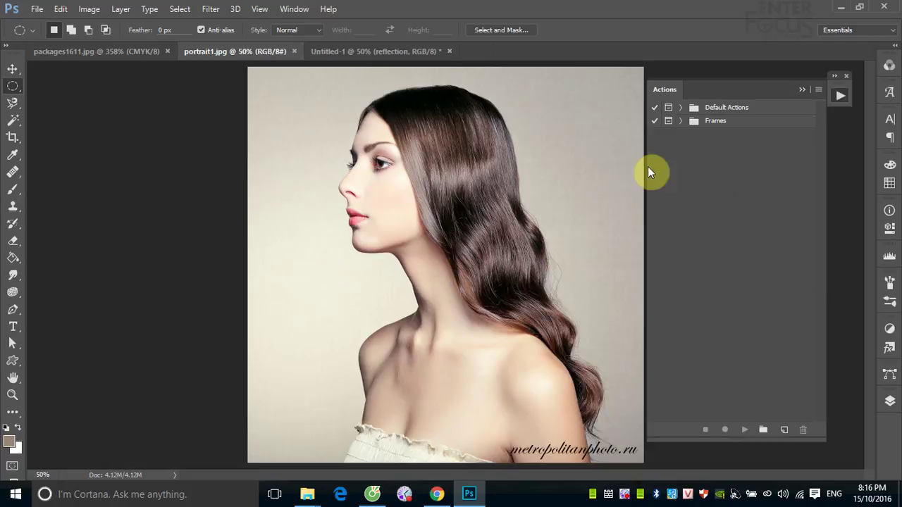
{"action": "left_click", "coordinate": [680, 121]}
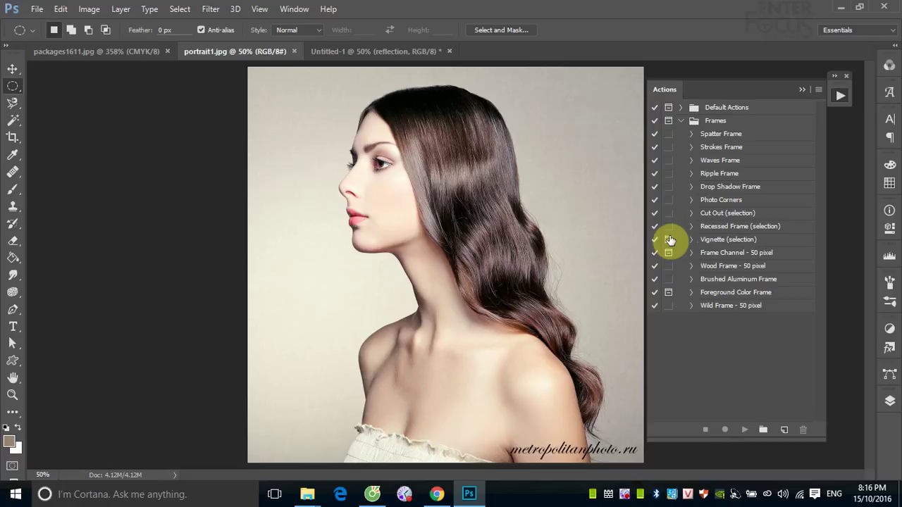
{"action": "left_click", "coordinate": [670, 240]}
{"action": "left_click", "coordinate": [691, 241]}
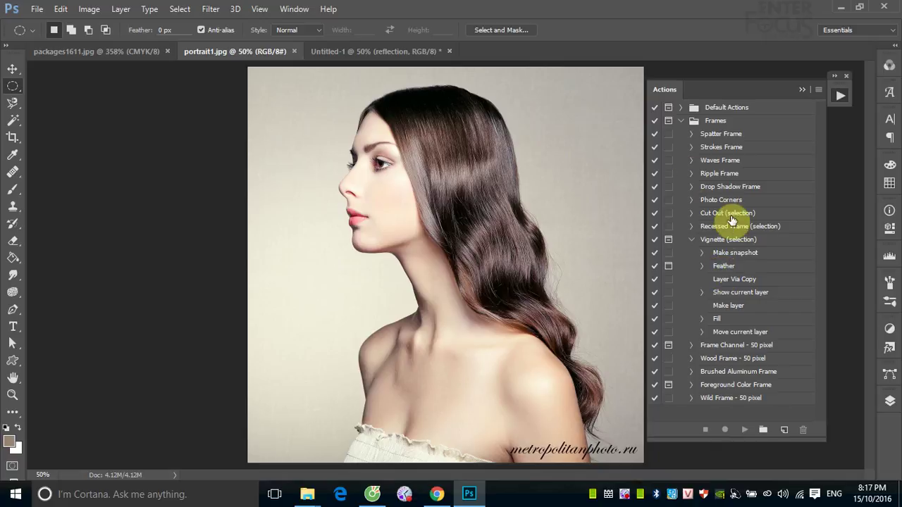
Review the Vignette (selection) steps and Make snapshot settings, then collapse the action
{"action": "left_click", "coordinate": [725, 241]}
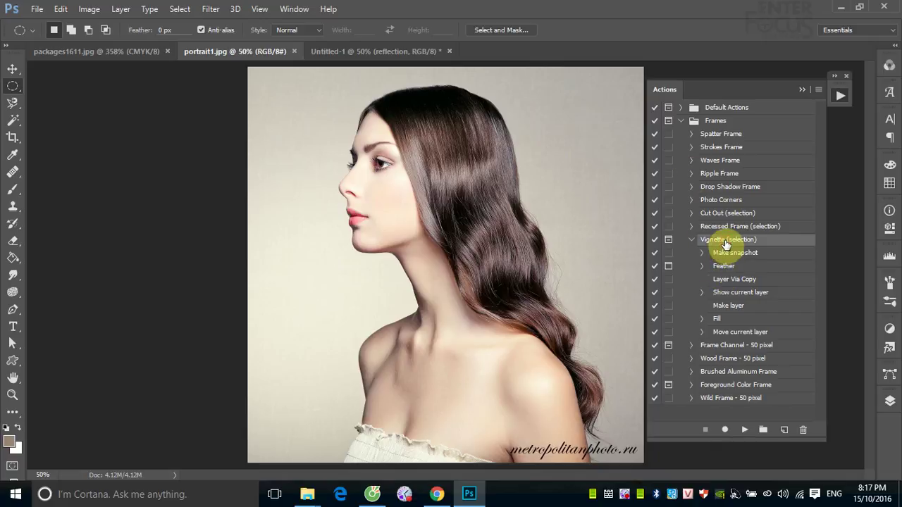
{"action": "left_click", "coordinate": [702, 253]}
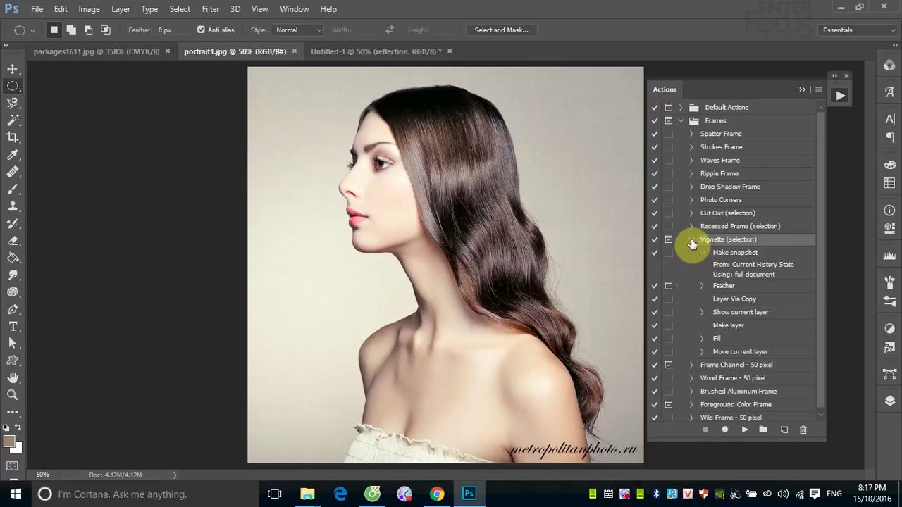
{"action": "left_click", "coordinate": [691, 240]}
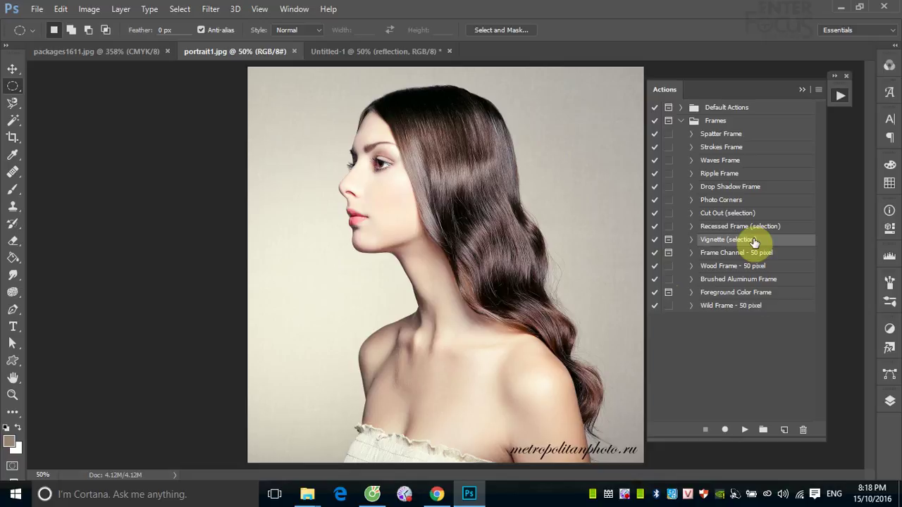
Play the Frames set's Waves Frame action on the portrait
{"action": "left_click", "coordinate": [717, 161]}
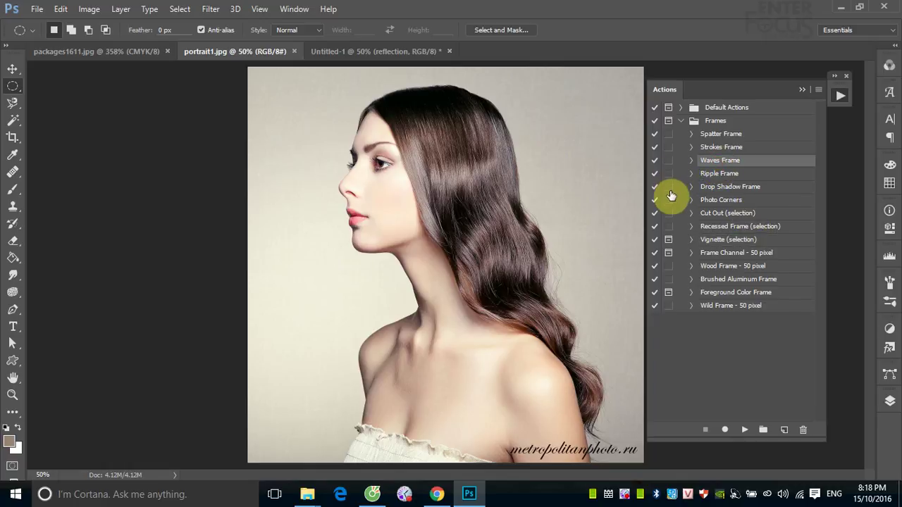
{"action": "left_click", "coordinate": [744, 429]}
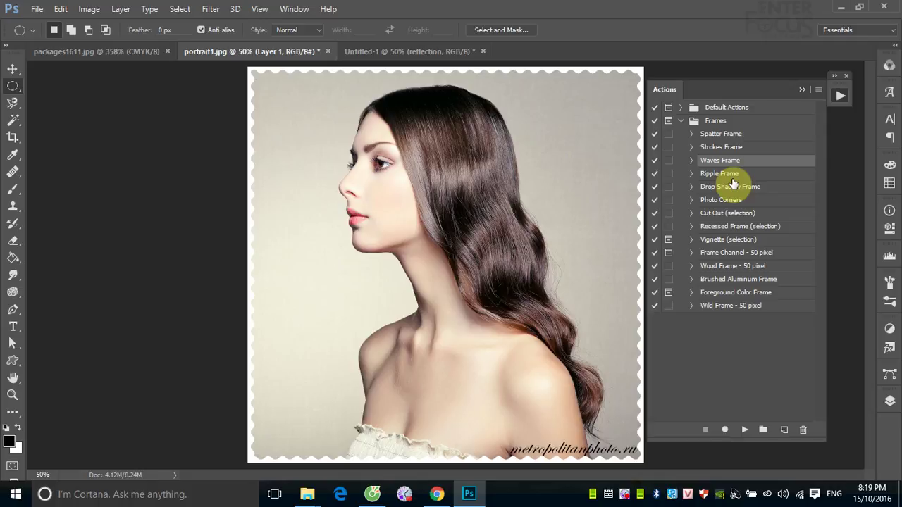
Revert the framed portrait and enable the dialog toggle on Waves Frame's Wave step
{"action": "left_click", "coordinate": [691, 159]}
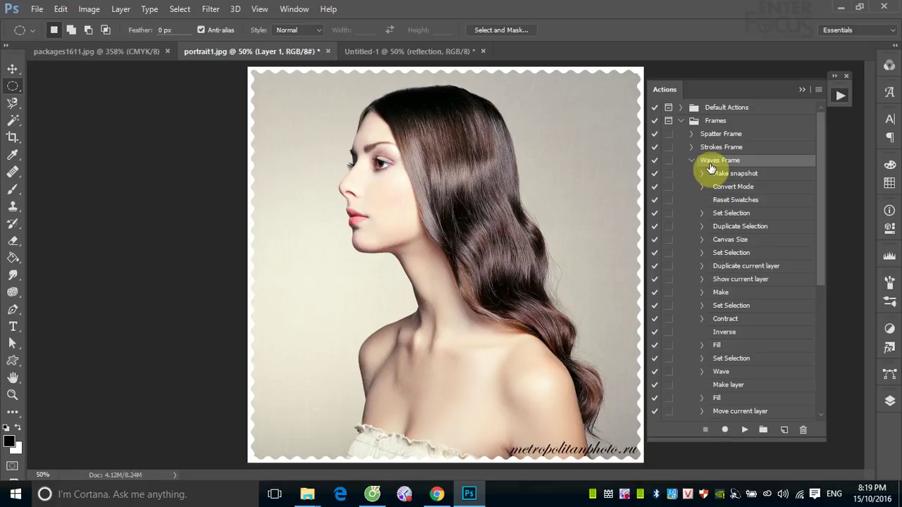
{"action": "key", "text": "F12"}
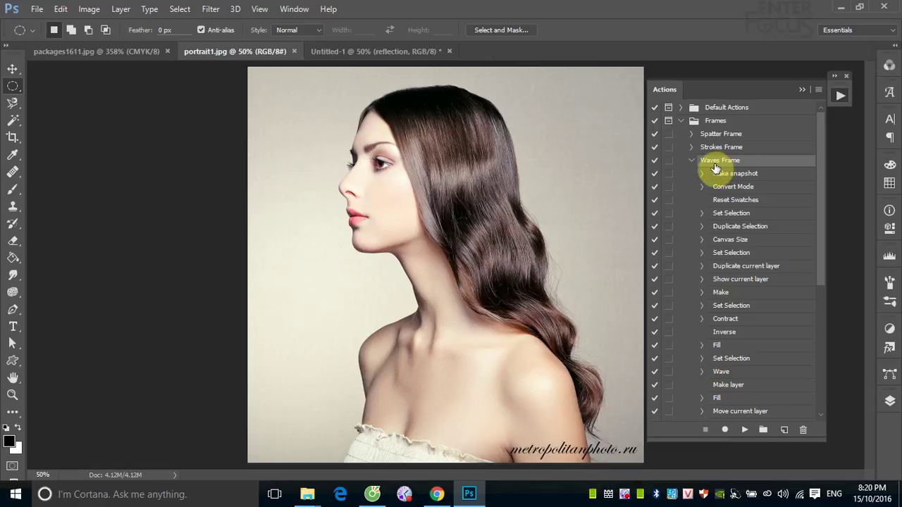
{"action": "left_click", "coordinate": [668, 371]}
Replay Waves Frame with 36 wave generators and longer maximum wavelength, then undo it
{"action": "left_click", "coordinate": [744, 429]}
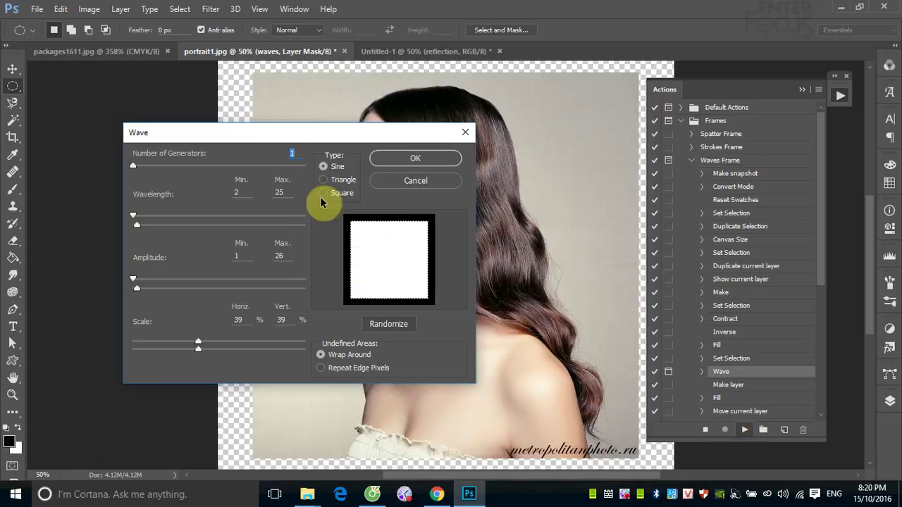
{"action": "left_click_drag", "start_coordinate": [314, 135], "coordinate": [278, 148]}
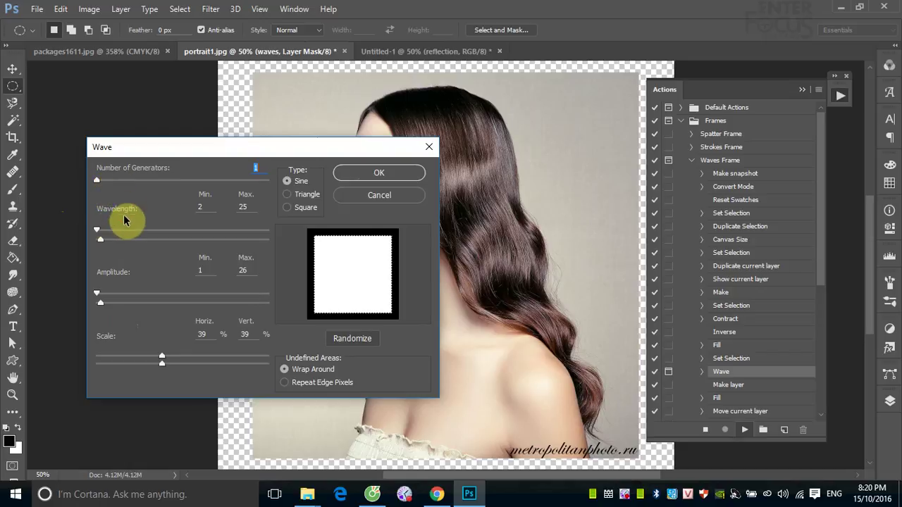
{"action": "left_click_drag", "start_coordinate": [97, 180], "coordinate": [102, 181]}
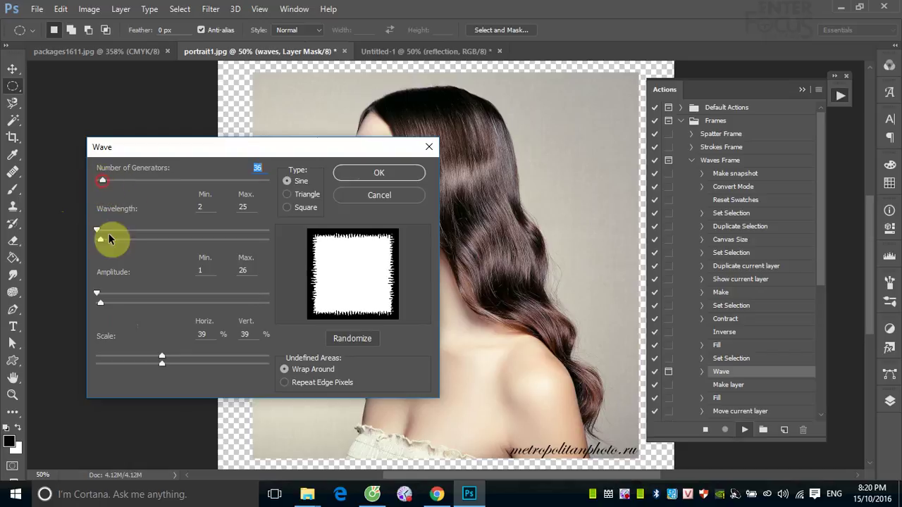
{"action": "left_click_drag", "start_coordinate": [101, 240], "coordinate": [117, 240]}
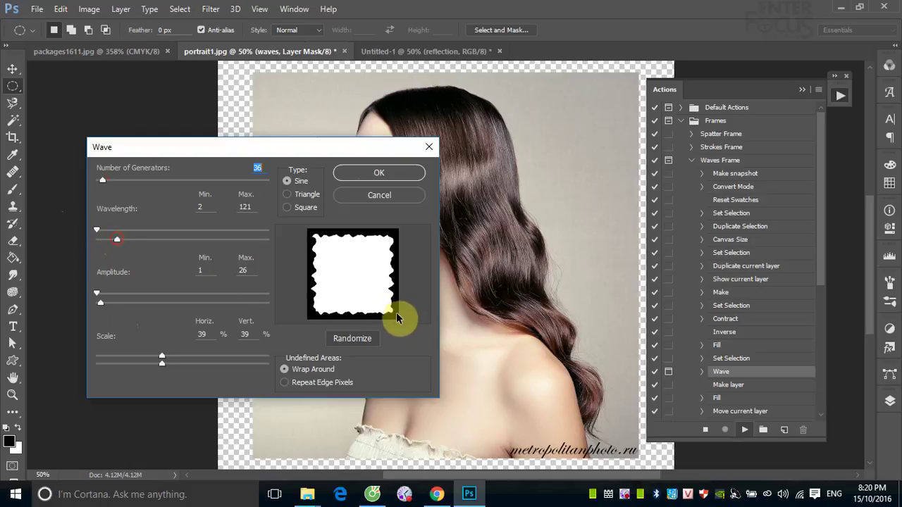
{"action": "left_click", "coordinate": [392, 173]}
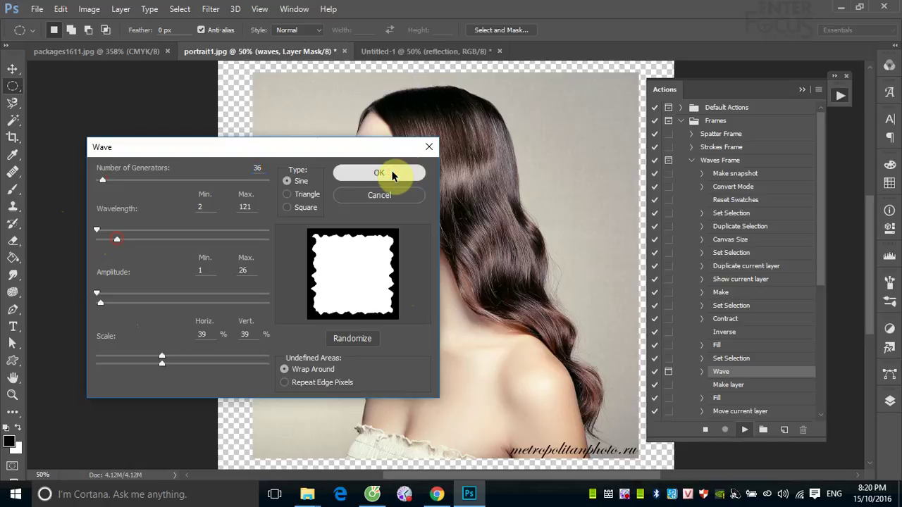
{"action": "left_click", "coordinate": [392, 173]}
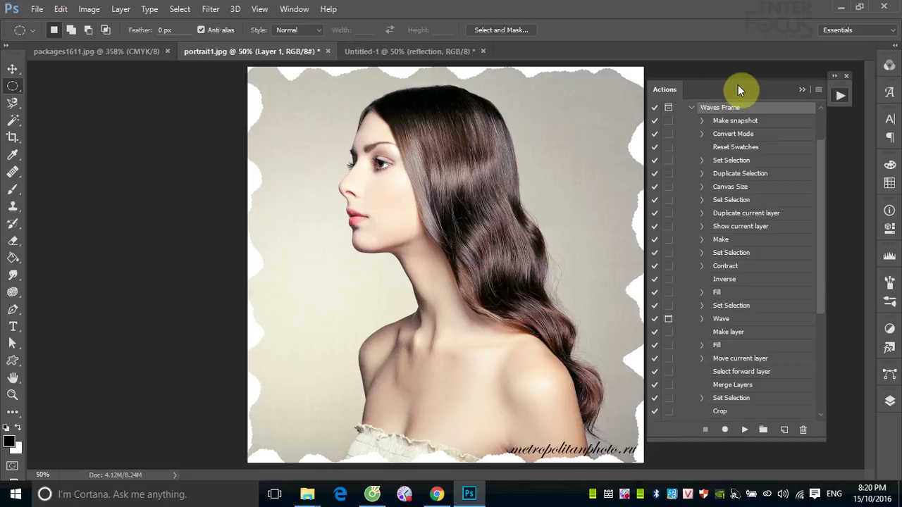
{"action": "left_click", "coordinate": [801, 89]}
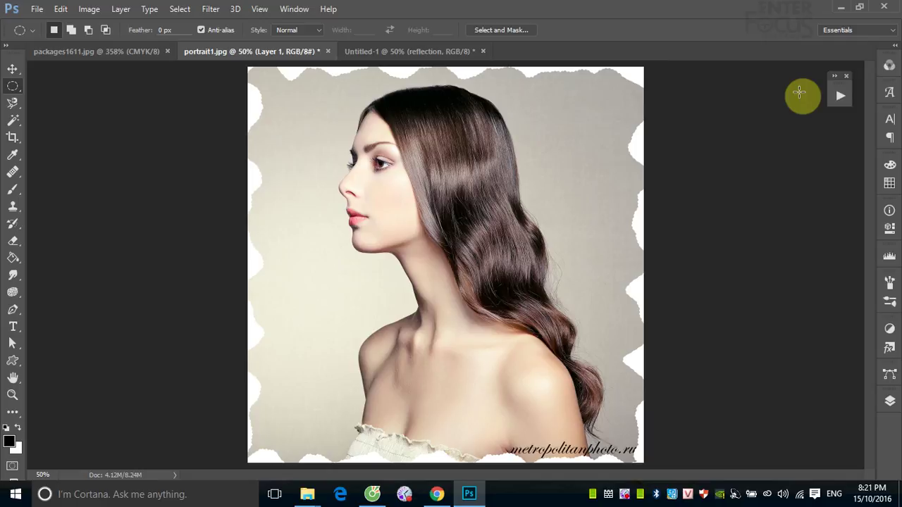
{"action": "key", "text": "ctrl+z"}
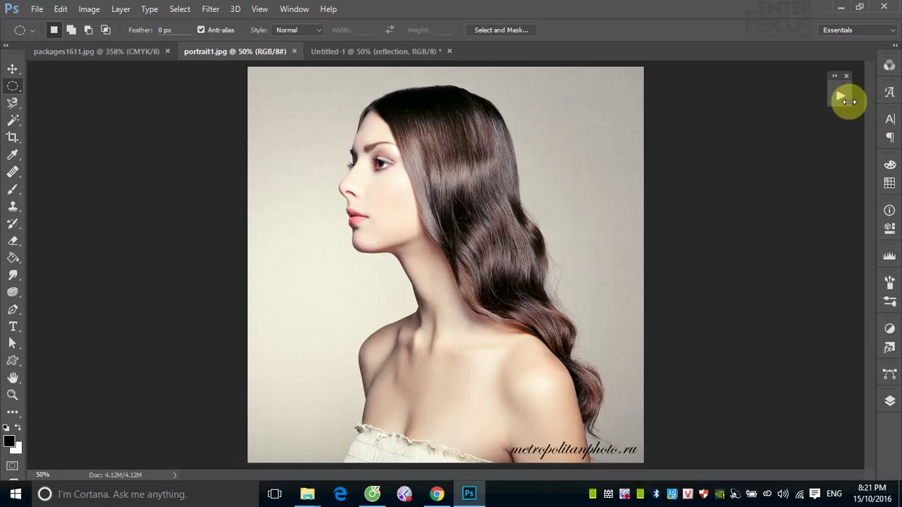
Set the Ripple Frame action's Ripple step to pause for its dialog
{"action": "left_click", "coordinate": [843, 97]}
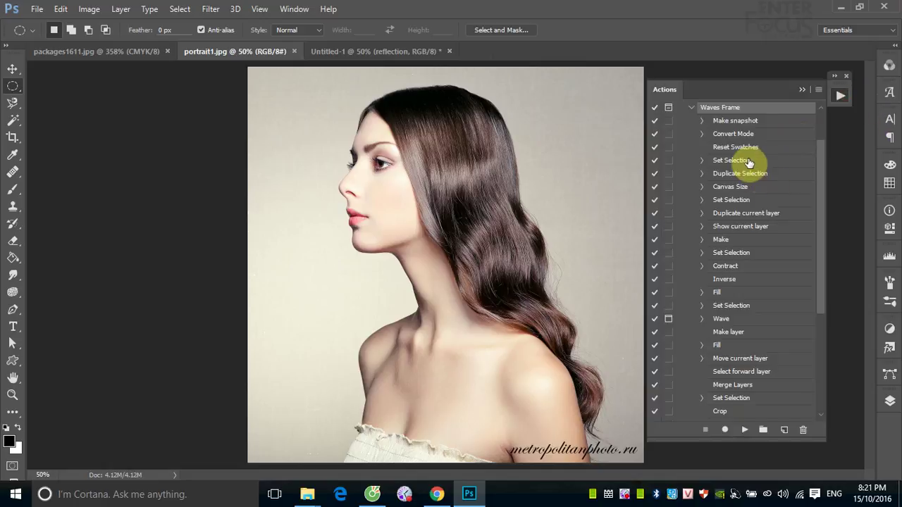
{"action": "left_click", "coordinate": [690, 110]}
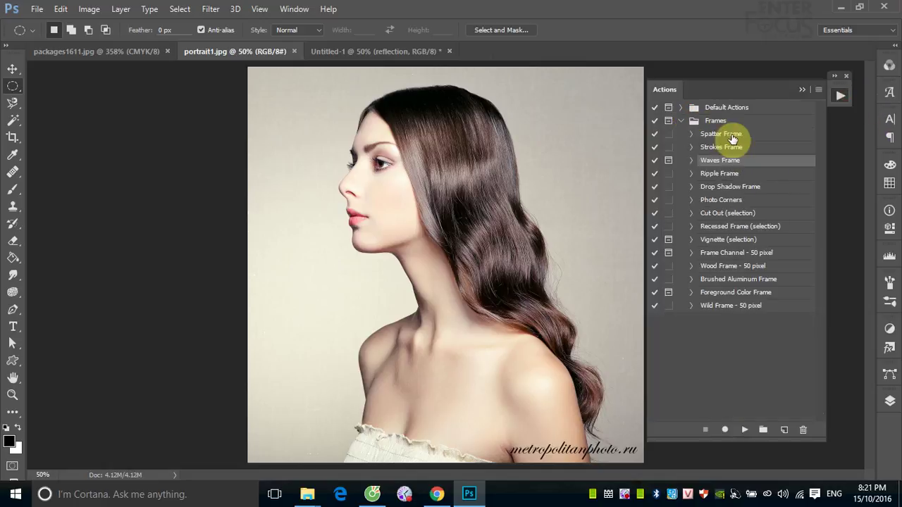
{"action": "left_click", "coordinate": [692, 174]}
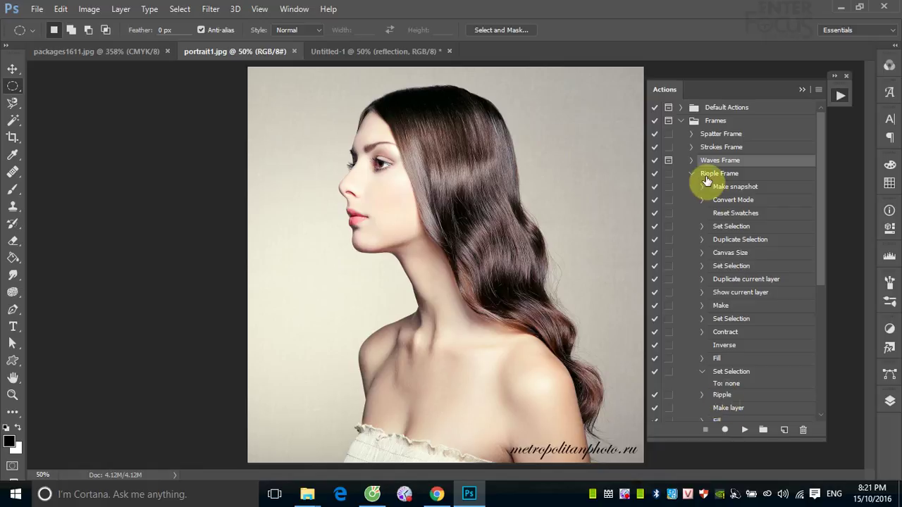
{"action": "left_click", "coordinate": [668, 394]}
Play Ripple Frame on the portrait and lower the Ripple Amount to 771
{"action": "left_click", "coordinate": [725, 174]}
{"action": "left_click", "coordinate": [744, 429]}
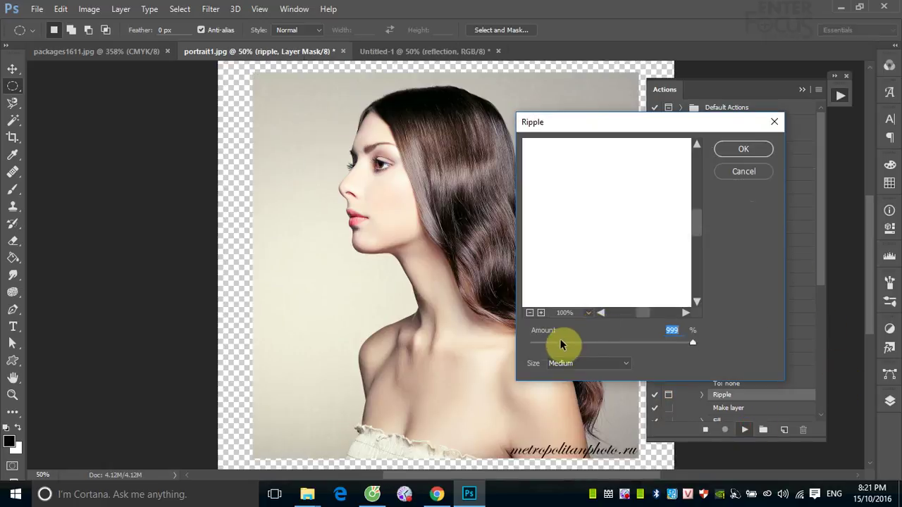
{"action": "mouse_move", "coordinate": [561, 169]}
{"action": "left_mouse_down"}
{"action": "mouse_move", "coordinate": [658, 258]}
{"action": "mouse_move", "coordinate": [584, 204]}
{"action": "mouse_move", "coordinate": [620, 216]}
{"action": "mouse_move", "coordinate": [576, 205]}
{"action": "left_mouse_up"}
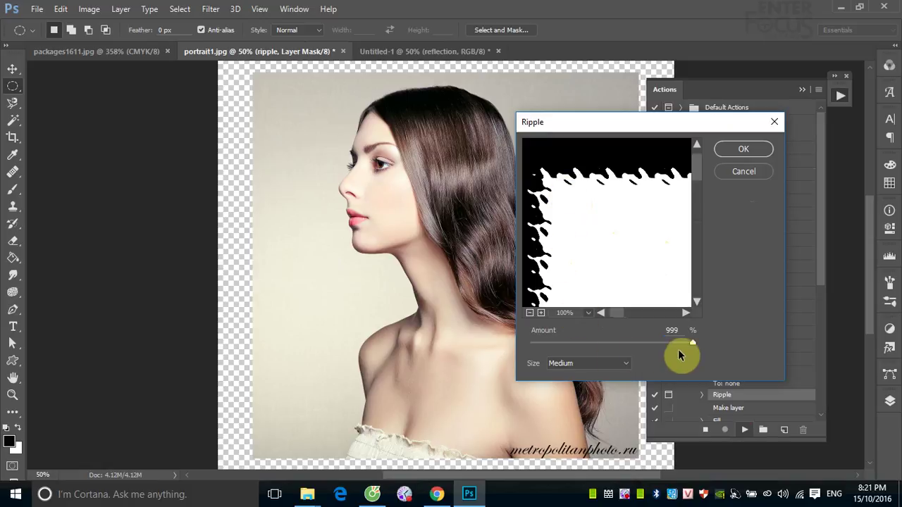
{"action": "left_click_drag", "start_coordinate": [692, 343], "coordinate": [675, 345]}
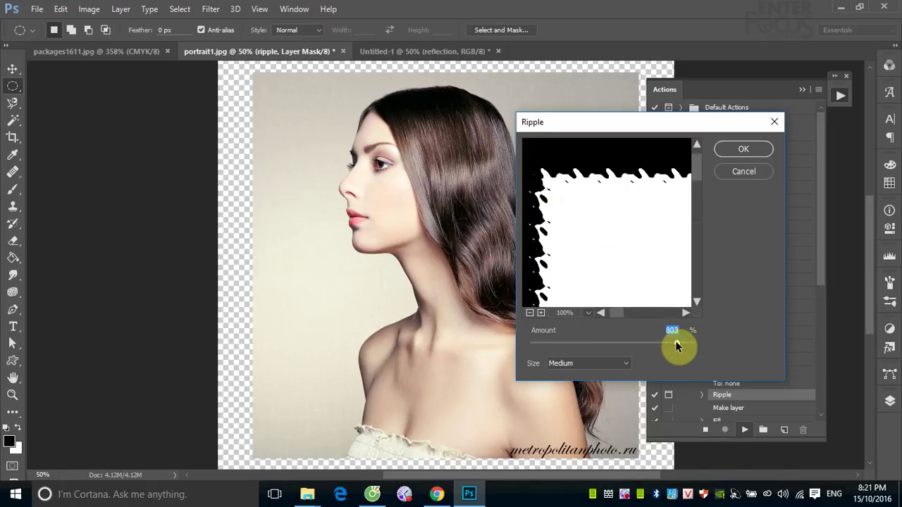
{"action": "mouse_move", "coordinate": [677, 343]}
{"action": "left_mouse_down"}
{"action": "mouse_move", "coordinate": [623, 349]}
{"action": "mouse_move", "coordinate": [675, 348]}
{"action": "left_mouse_up"}
Accept the ripple settings and zoom into the top-left corner to inspect the rippled border
{"action": "left_click", "coordinate": [733, 149]}
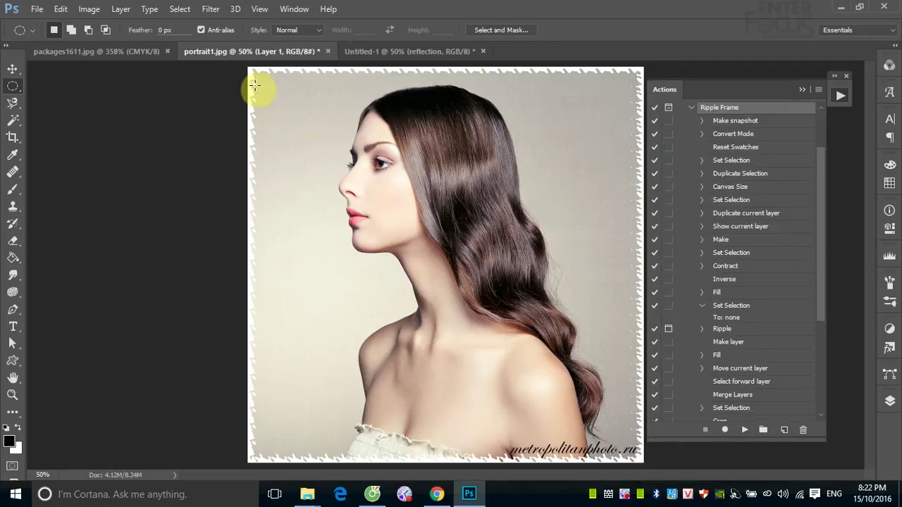
{"action": "left_click_drag", "start_coordinate": [249, 70], "coordinate": [301, 124]}
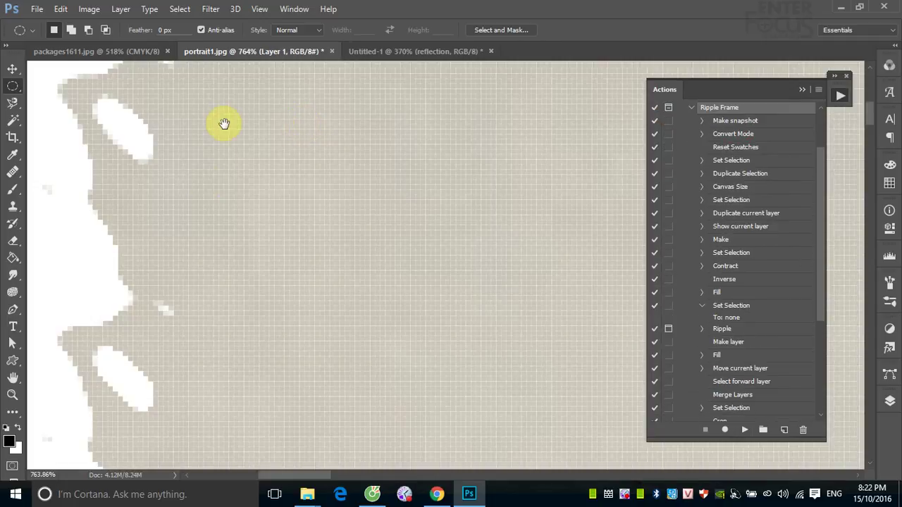
{"action": "left_click_drag", "start_coordinate": [221, 124], "coordinate": [216, 395]}
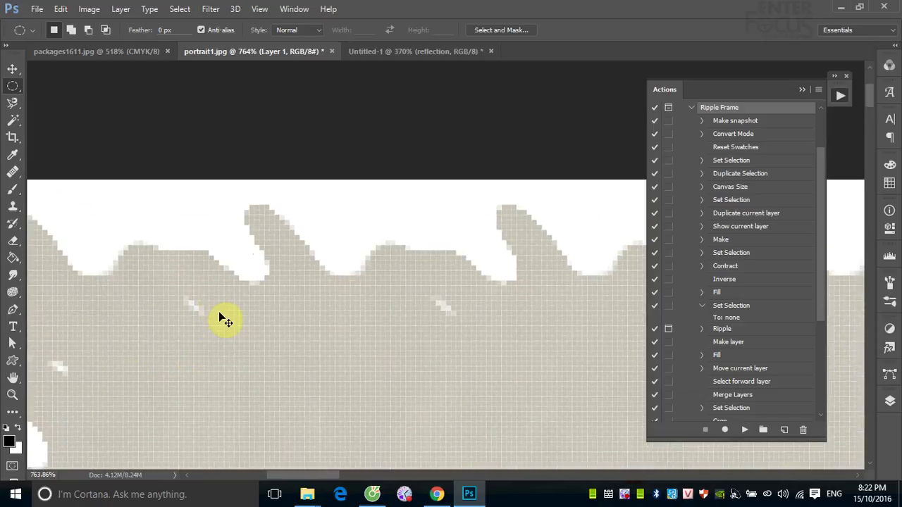
{"action": "key", "text": "ctrl+minus"}
{"action": "key", "text": "ctrl+minus"}
{"action": "key", "text": "ctrl+minus"}
{"action": "key", "text": "ctrl+minus"}
{"action": "key", "text": "ctrl+minus"}
{"action": "key", "text": "ctrl+minus"}
{"action": "key", "text": "ctrl+minus"}
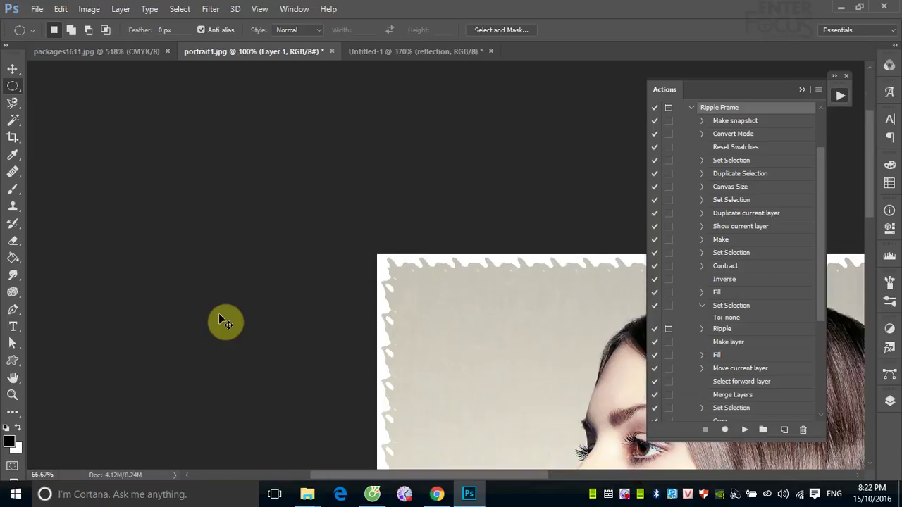
{"action": "key", "text": "ctrl+minus"}
Hide the actions list, bring the framed portrait back into view, and reopen the actions
{"action": "left_click", "coordinate": [797, 90]}
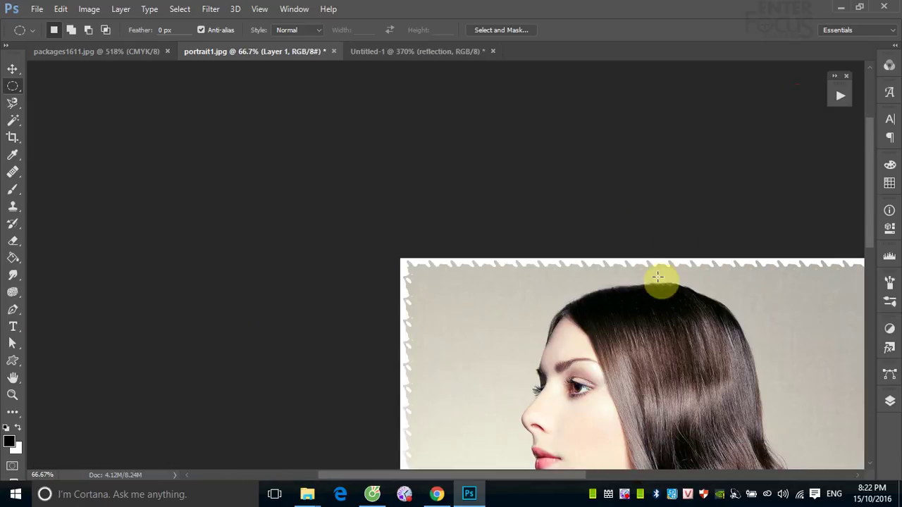
{"action": "left_click_drag", "start_coordinate": [656, 314], "coordinate": [473, 190]}
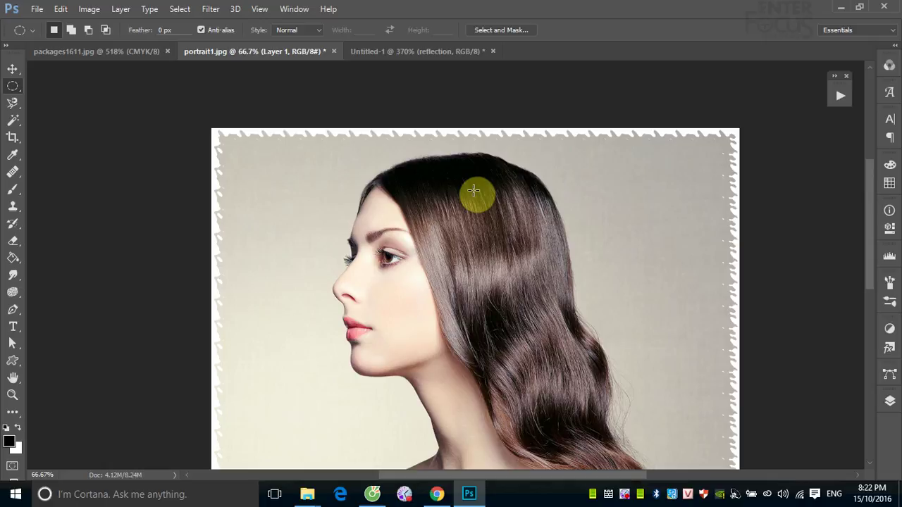
{"action": "left_click", "coordinate": [840, 96]}
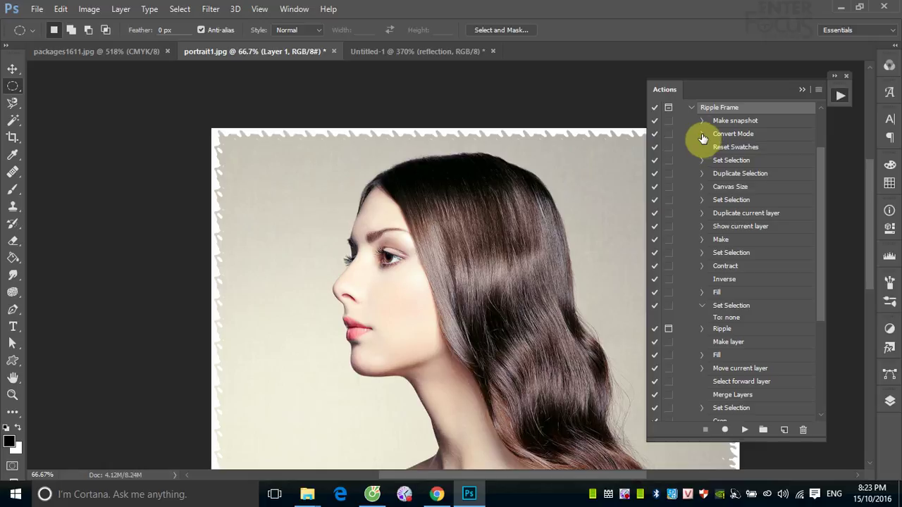
Expand the Ripple Frame steps to show Convert Mode, selections, Canvas Size 115% and the 'ripple' layer
{"action": "left_click", "coordinate": [702, 134]}
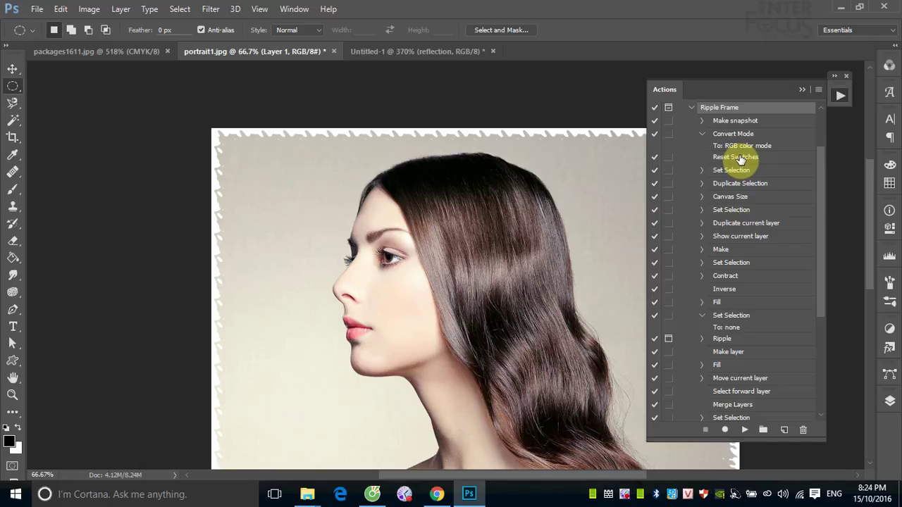
{"action": "left_click", "coordinate": [702, 172]}
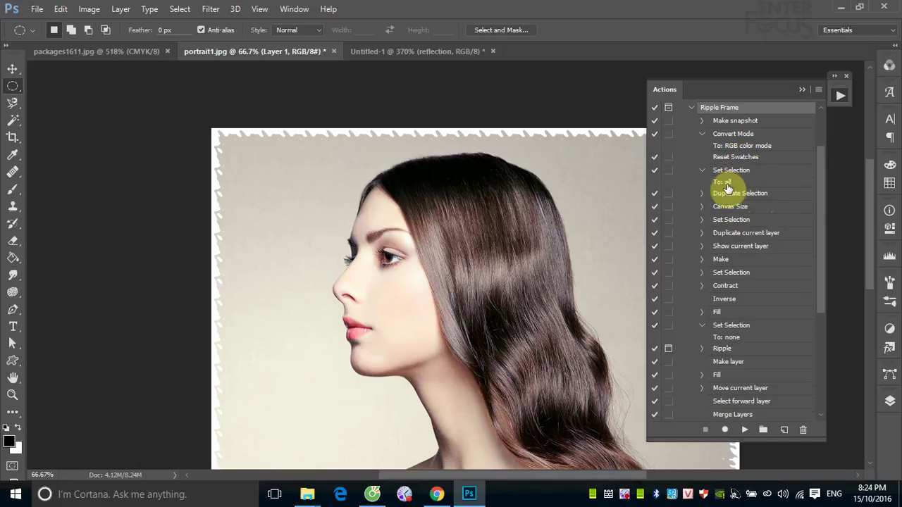
{"action": "left_click", "coordinate": [701, 193]}
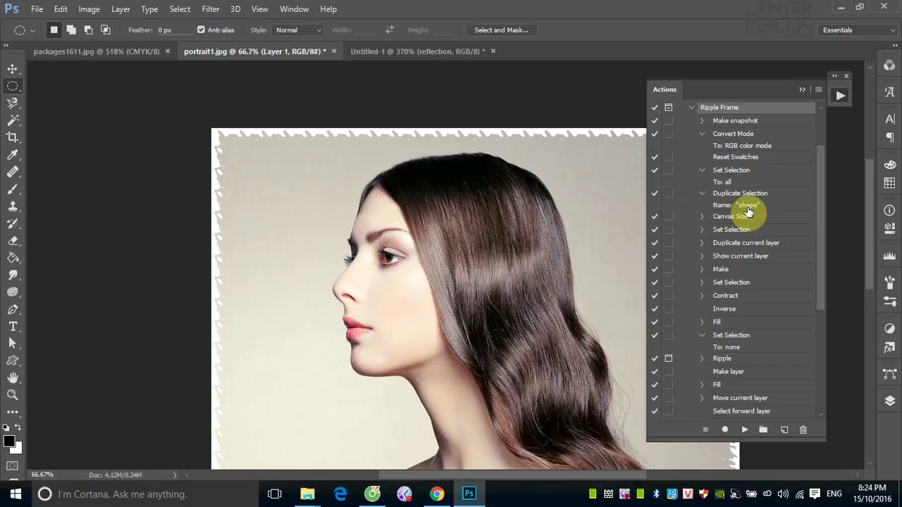
{"action": "left_click", "coordinate": [701, 216]}
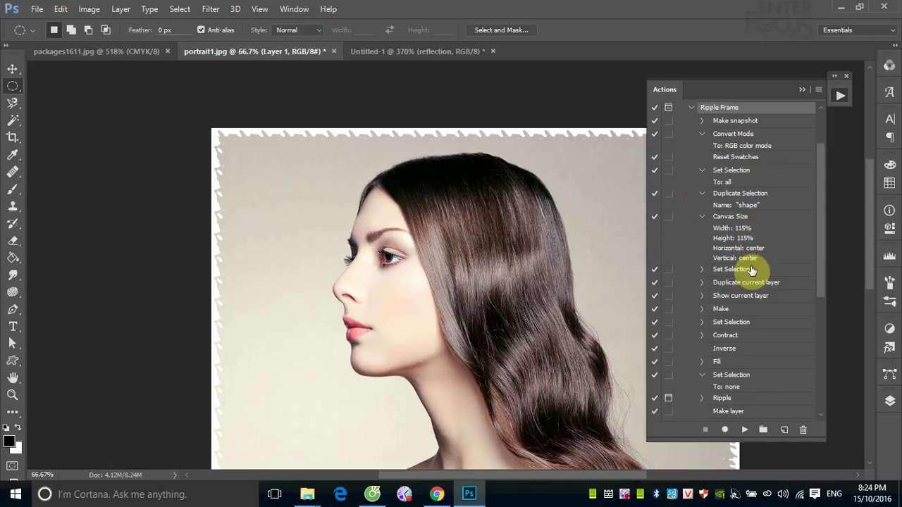
{"action": "left_click", "coordinate": [701, 270]}
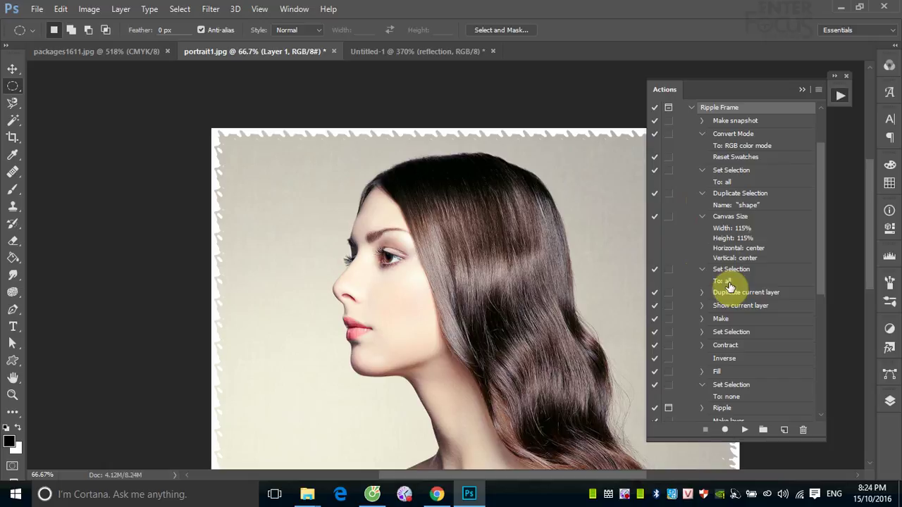
{"action": "left_click", "coordinate": [701, 293]}
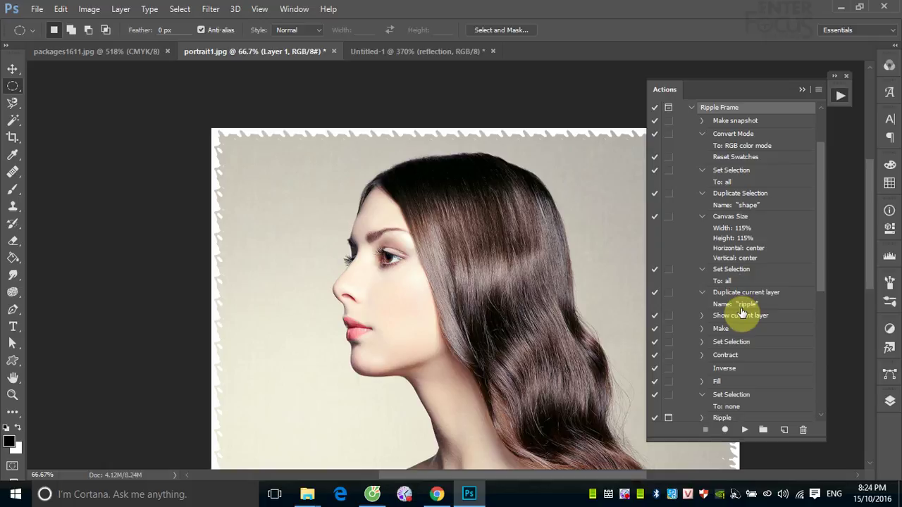
Expand the Show current layer step to reveal its With Toggle Others setting
{"action": "left_click", "coordinate": [702, 316]}
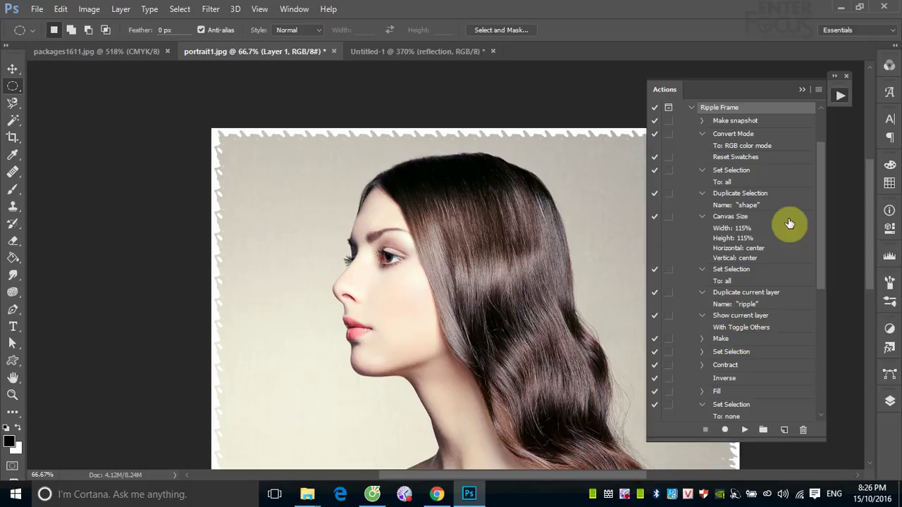
Collapse the Ripple Frame action and Frames set, and revert the photo with F12
{"action": "left_click", "coordinate": [691, 107]}
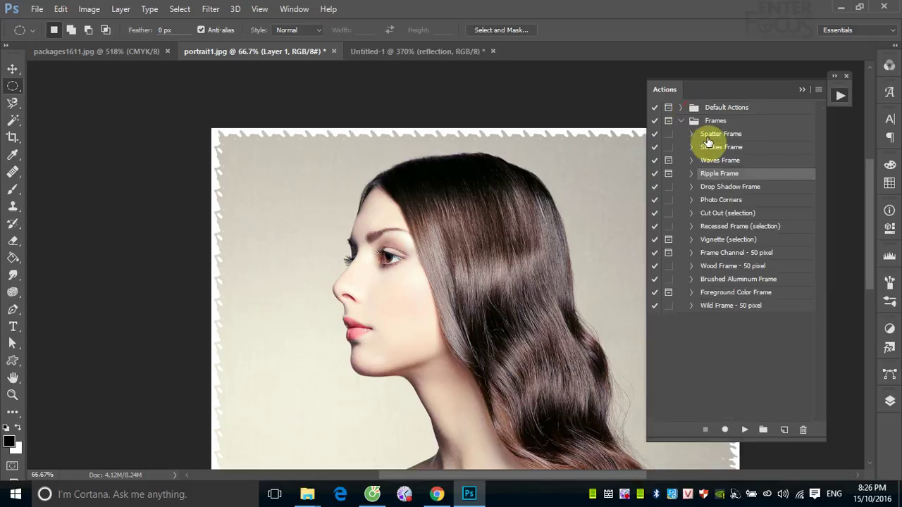
{"action": "left_click", "coordinate": [680, 121]}
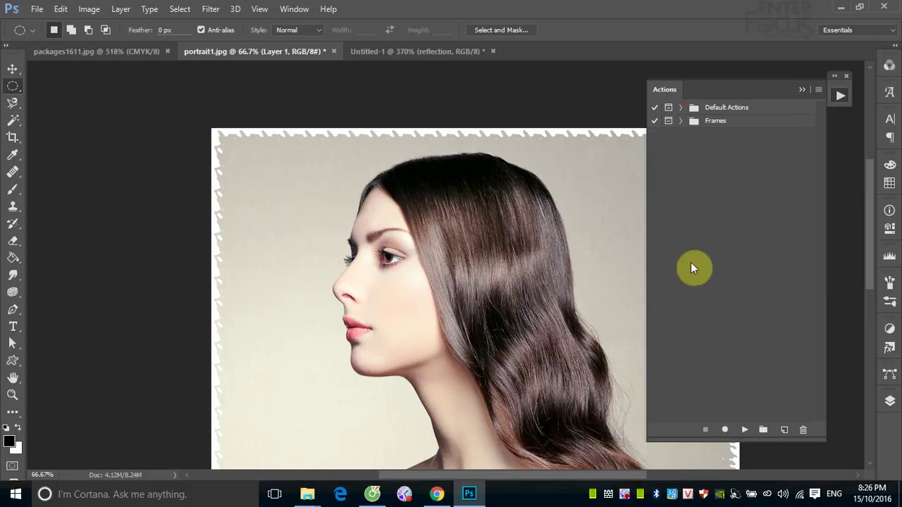
{"action": "key", "text": "F12"}
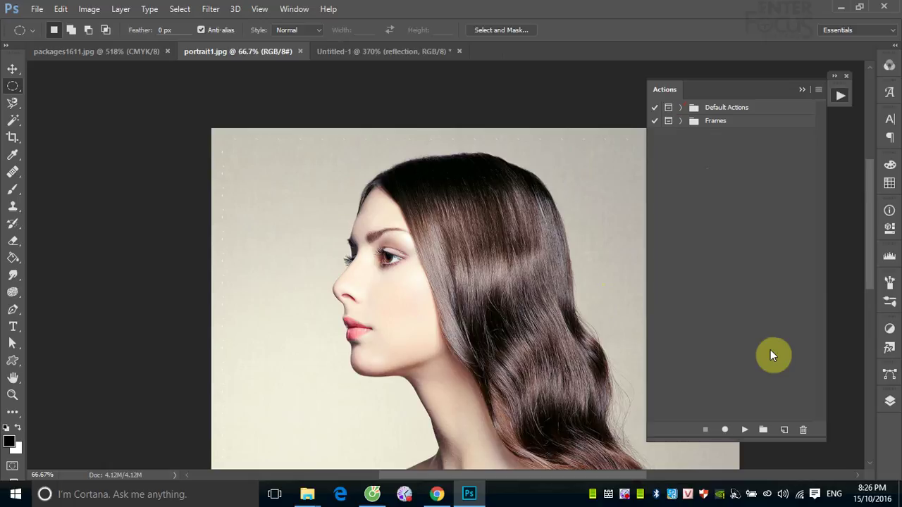
Create a new action set named My_actions
{"action": "left_click", "coordinate": [763, 433]}
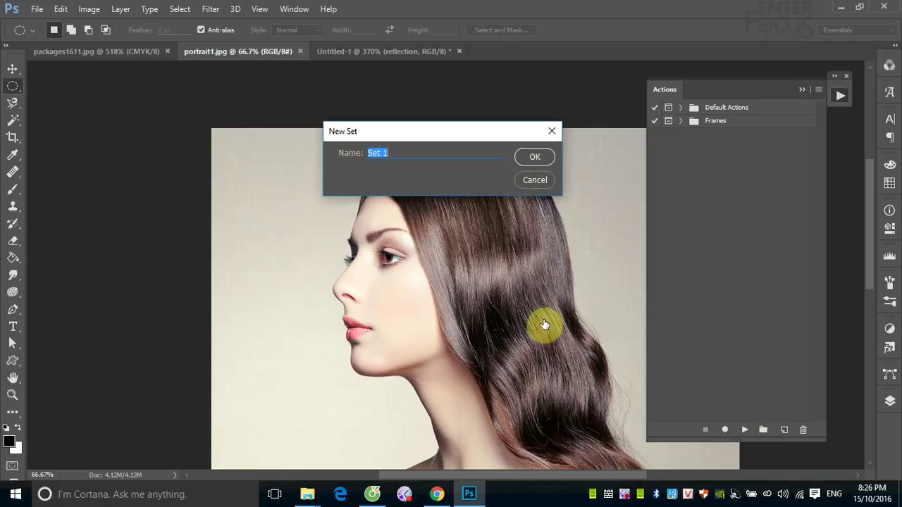
{"action": "type", "text": "My_"}
{"action": "type", "text": "a"}
{"action": "type", "text": "ctions"}
{"action": "key", "text": "Return"}
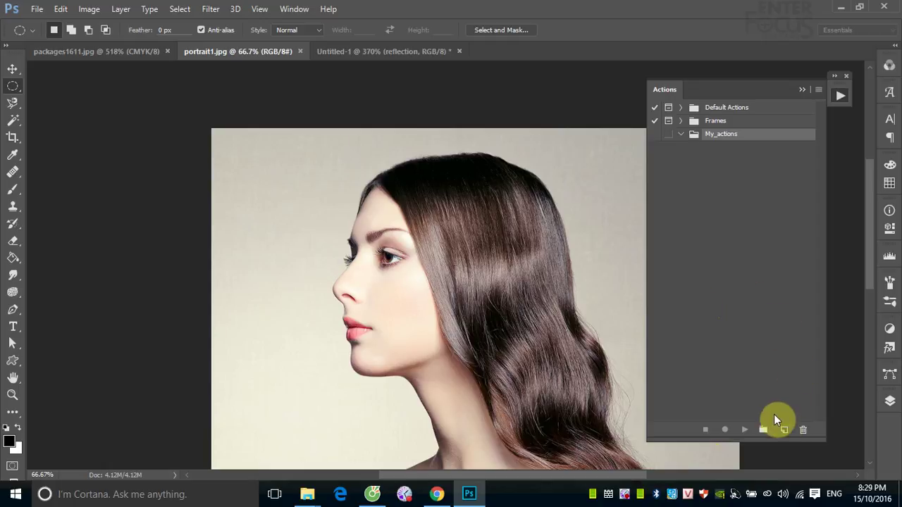
Create the Convert_Profile action in My_actions and begin recording
{"action": "left_click", "coordinate": [783, 429]}
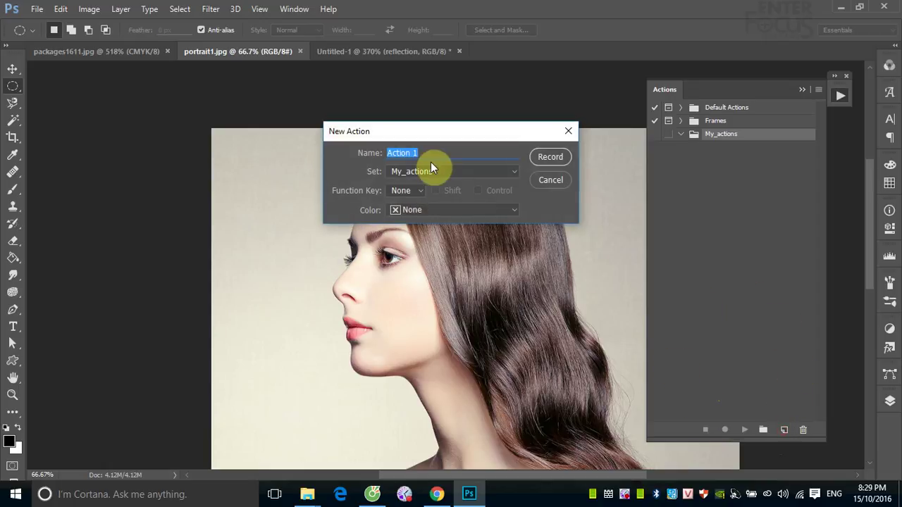
{"action": "type", "text": "Conver"}
{"action": "type", "text": "t"}
{"action": "key", "text": "BackSpace"}
{"action": "type", "text": "t_"}
{"action": "type", "text": "P"}
{"action": "type", "text": "ro"}
{"action": "type", "text": "file"}
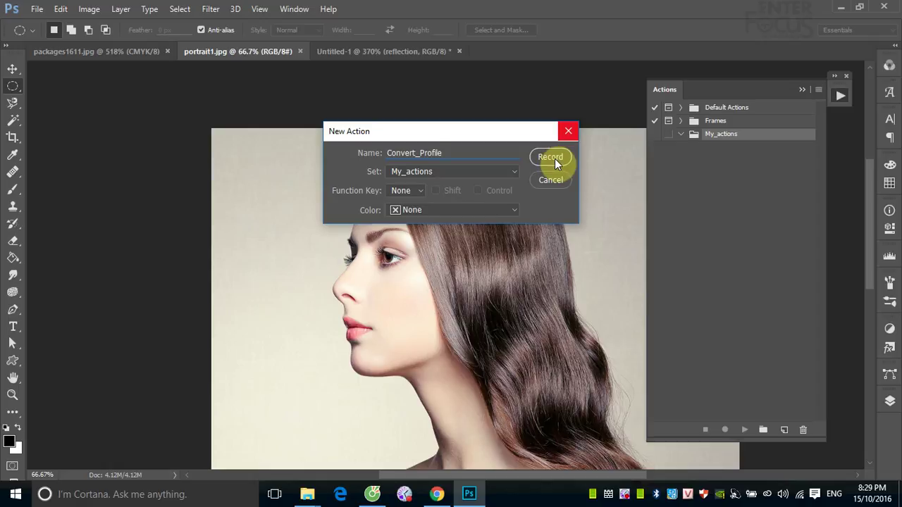
{"action": "left_click", "coordinate": [550, 158]}
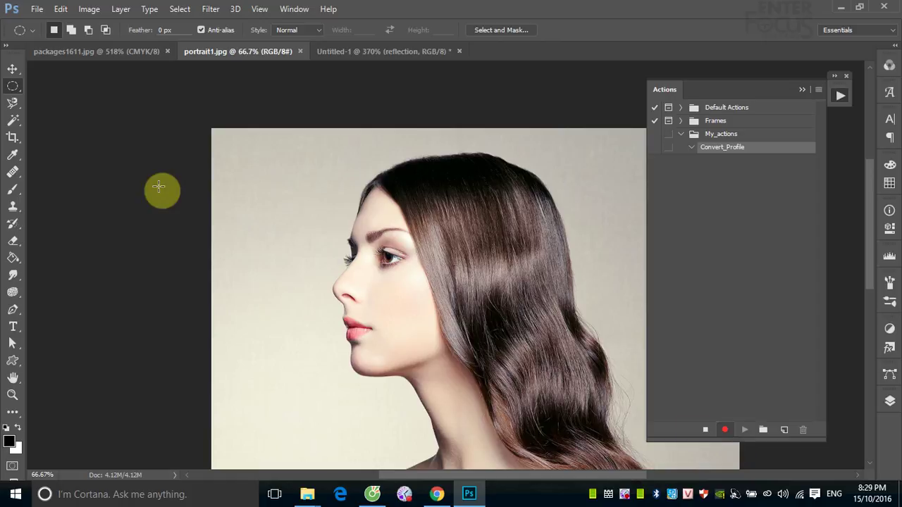
Open the Convert to Profile dialog from the Edit menu
{"action": "left_click", "coordinate": [63, 10]}
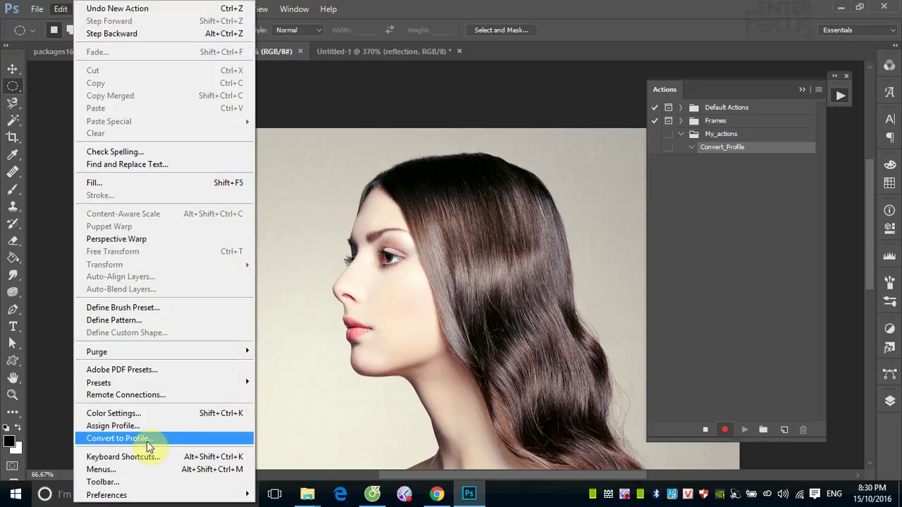
{"action": "left_click", "coordinate": [147, 439]}
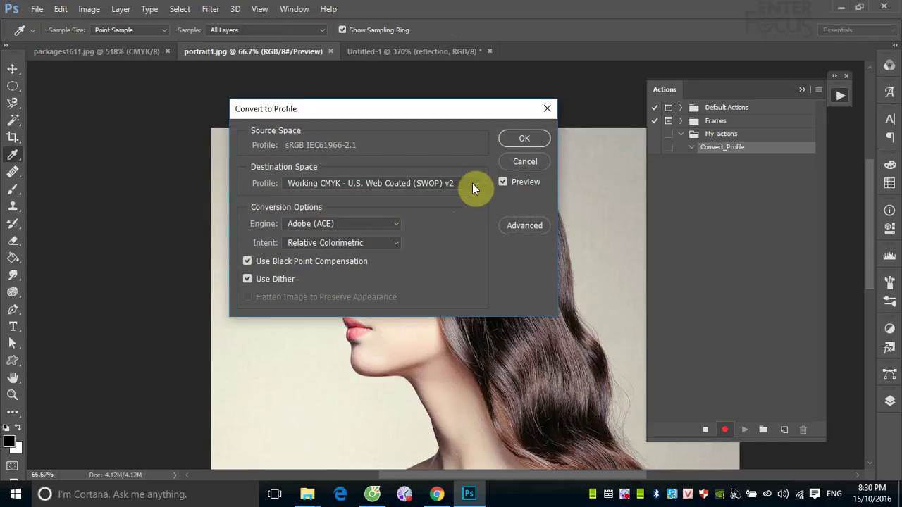
Convert to a Custom CMYK profile using Toyo Inks (Coated Web Offset) with Black Ink Limit 10
{"action": "left_click", "coordinate": [472, 184]}
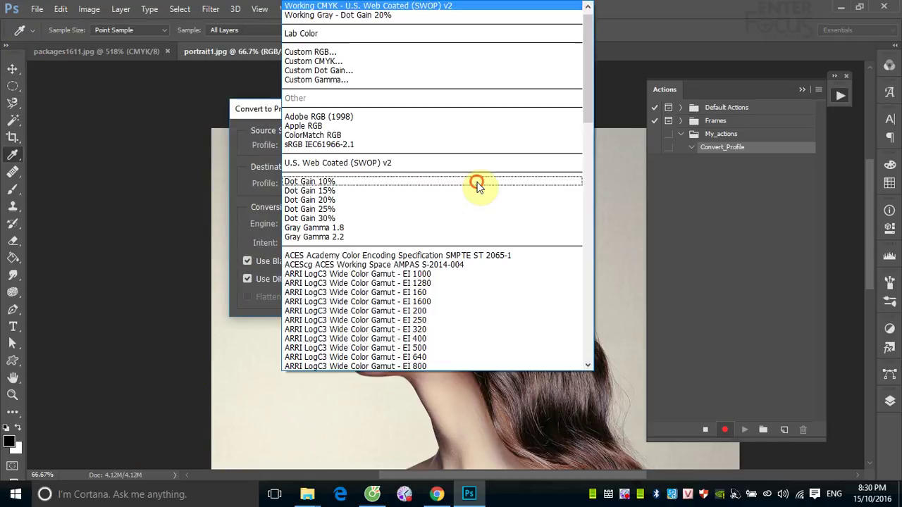
{"action": "left_click", "coordinate": [351, 62]}
{"action": "left_click", "coordinate": [457, 216]}
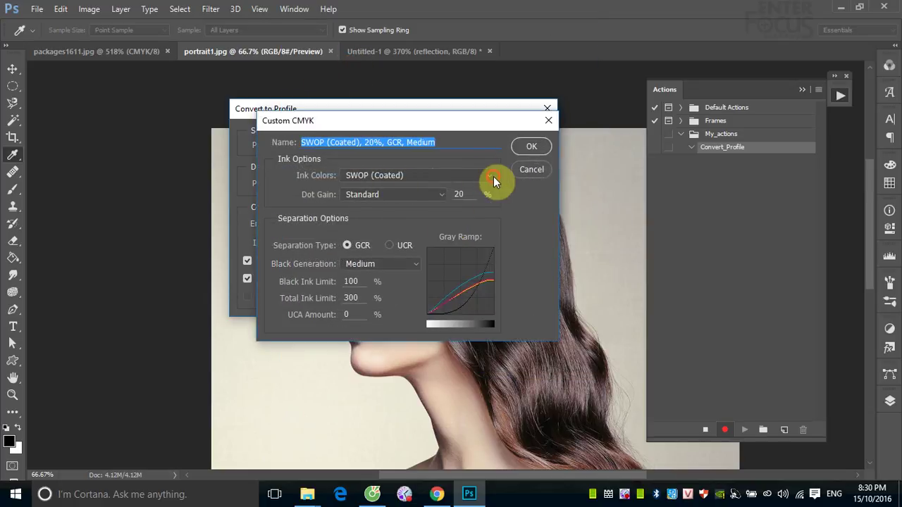
{"action": "left_click", "coordinate": [493, 176]}
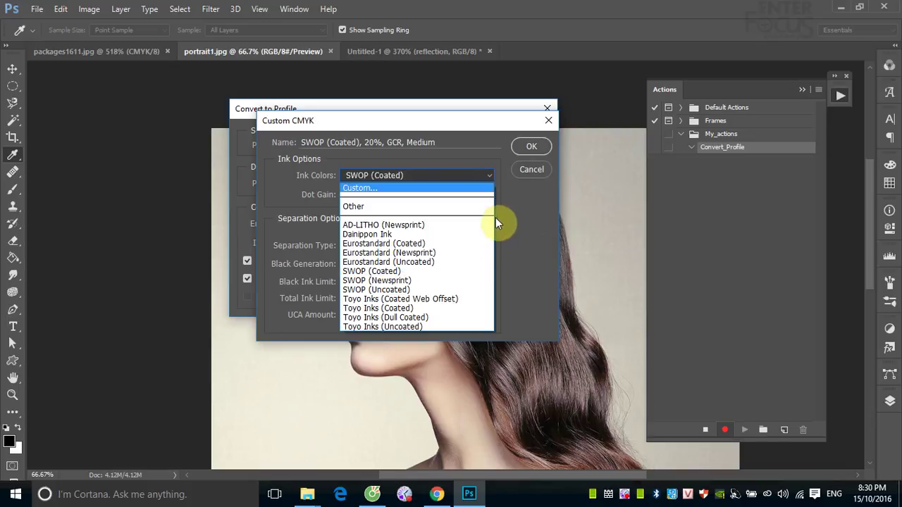
{"action": "left_click", "coordinate": [460, 299]}
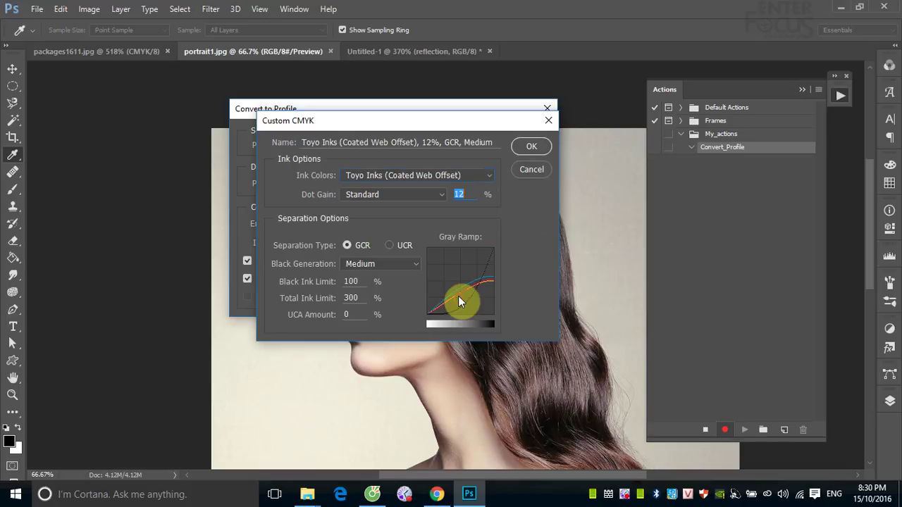
{"action": "double_click", "coordinate": [352, 282]}
{"action": "type", "text": "10"}
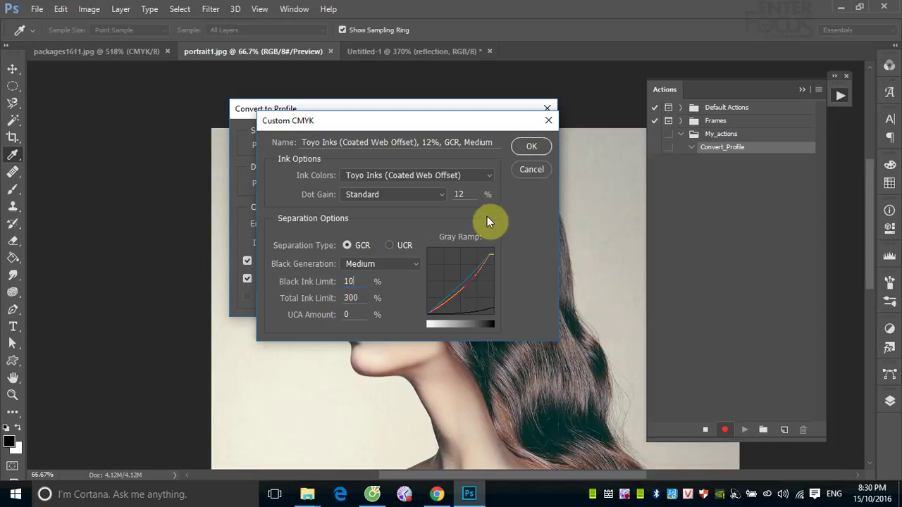
{"action": "left_click", "coordinate": [531, 146]}
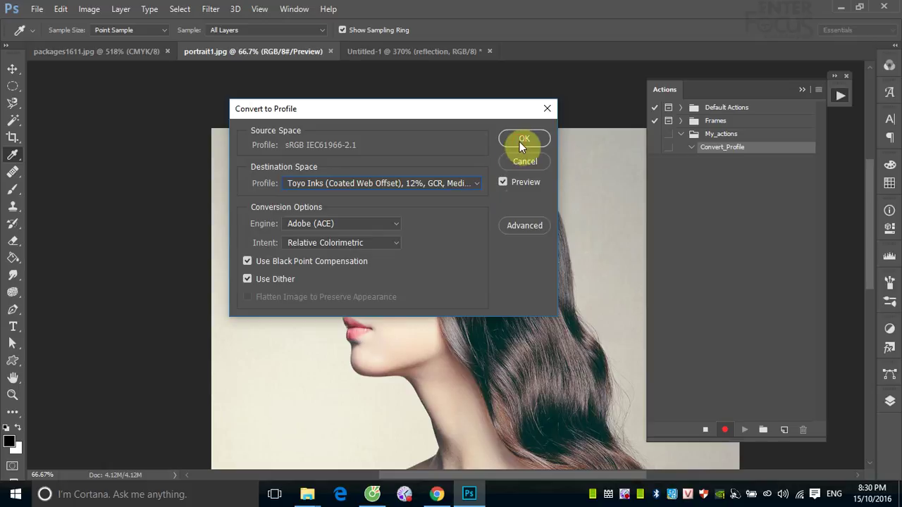
{"action": "left_click", "coordinate": [522, 139]}
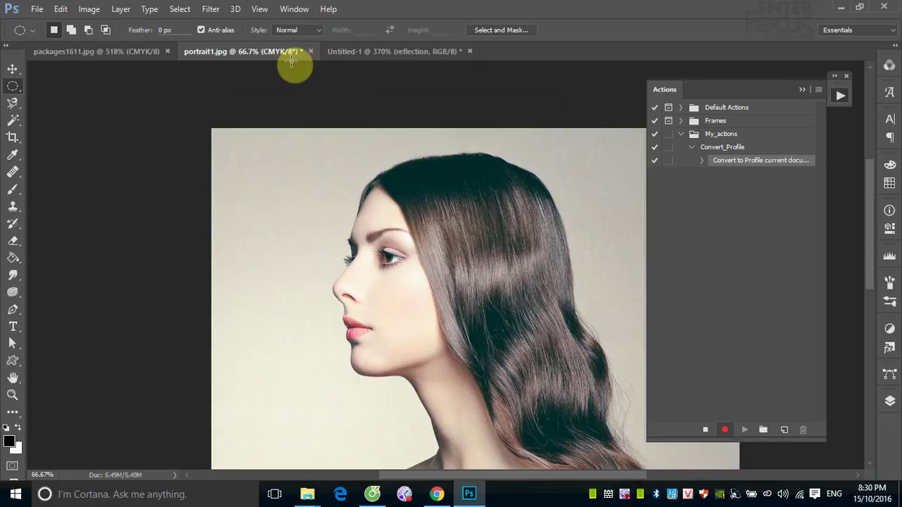
Start Save As and browse the Images folder
{"action": "left_click", "coordinate": [37, 9]}
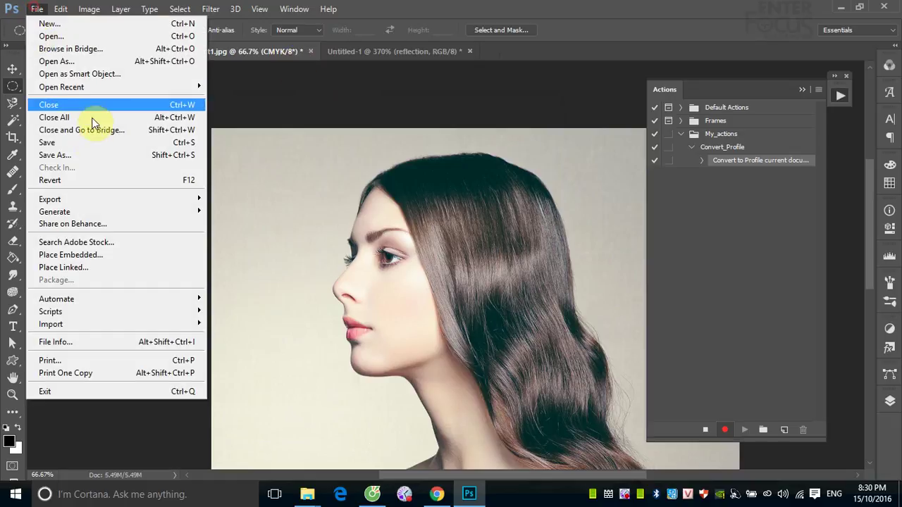
{"action": "left_click", "coordinate": [88, 155]}
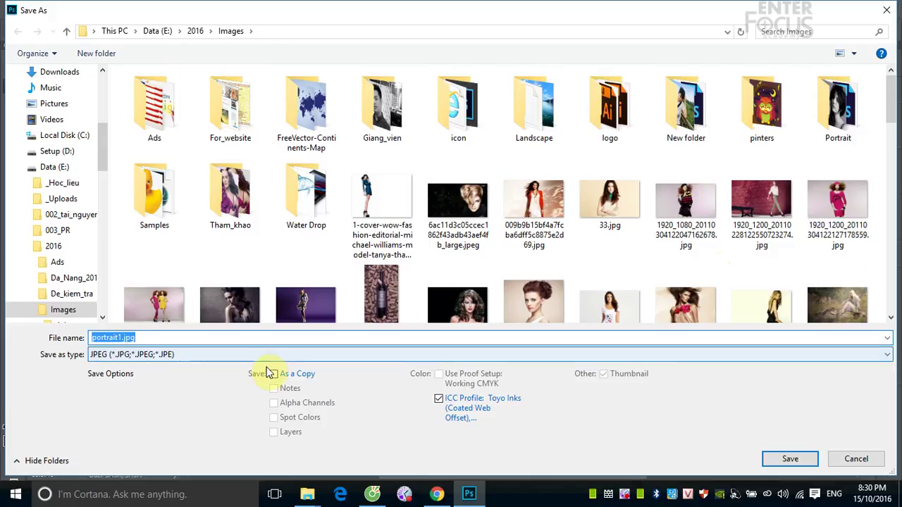
{"action": "scroll", "coordinate": [412, 296], "scroll_direction": "down", "scroll_amount": 3}
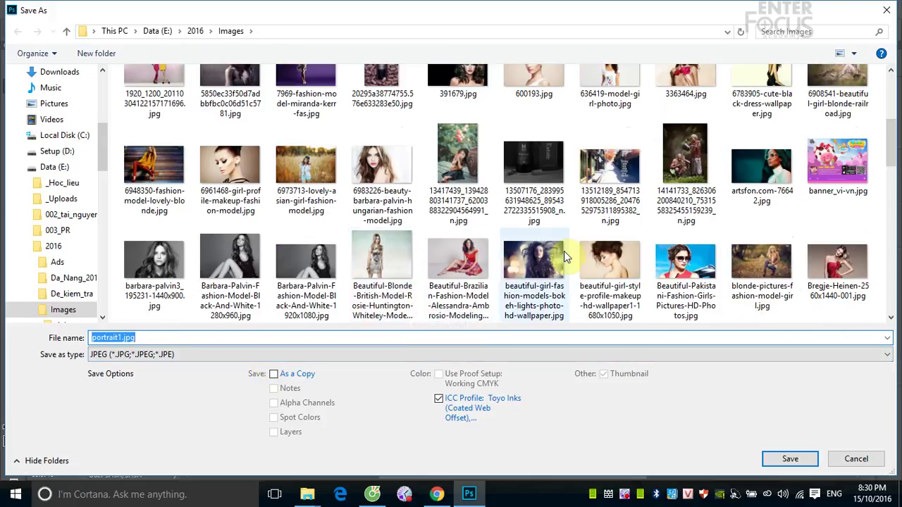
{"action": "scroll", "coordinate": [570, 257], "scroll_direction": "down", "scroll_amount": 3}
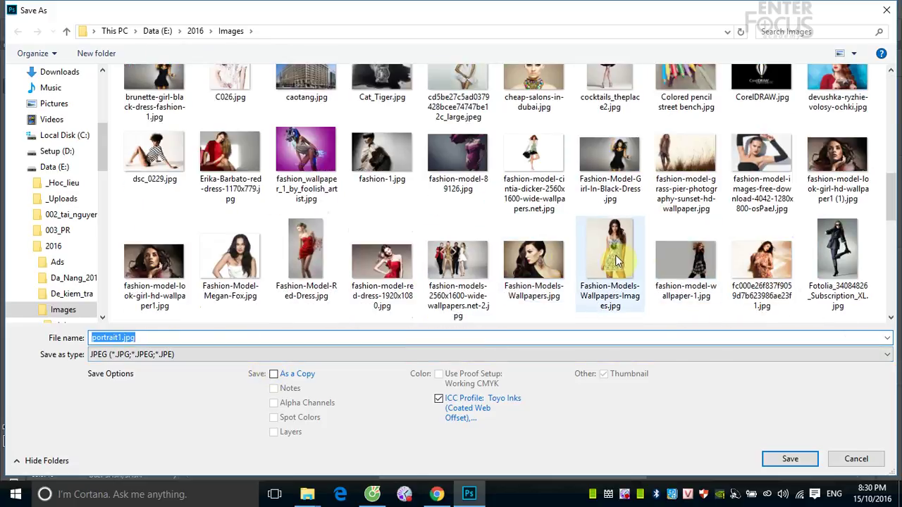
{"action": "scroll", "coordinate": [610, 266], "scroll_direction": "up", "scroll_amount": 1}
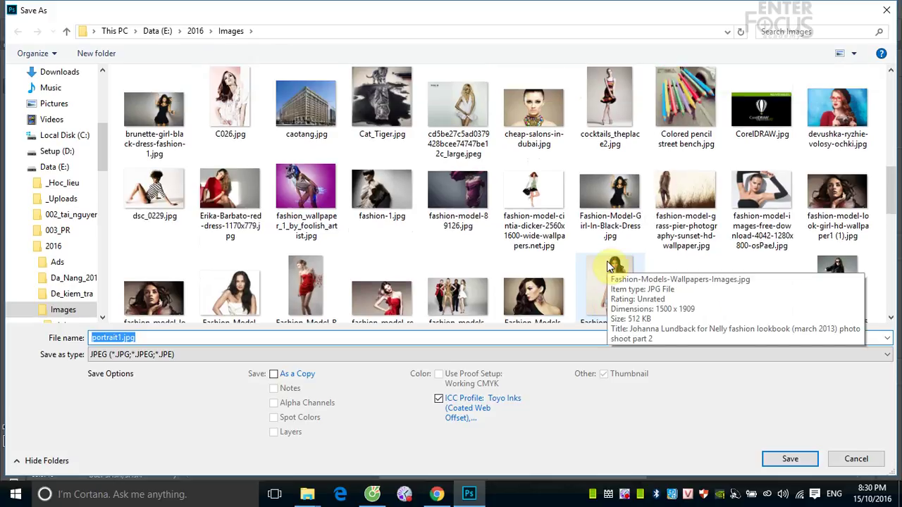
{"action": "scroll", "coordinate": [610, 267], "scroll_direction": "up", "scroll_amount": 5}
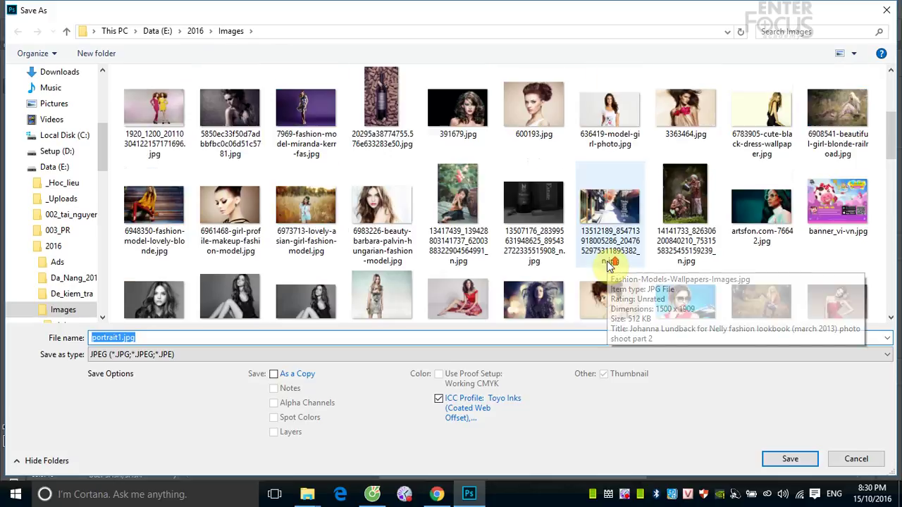
Create folder 123 inside Images and save the image there
{"action": "left_click", "coordinate": [98, 60]}
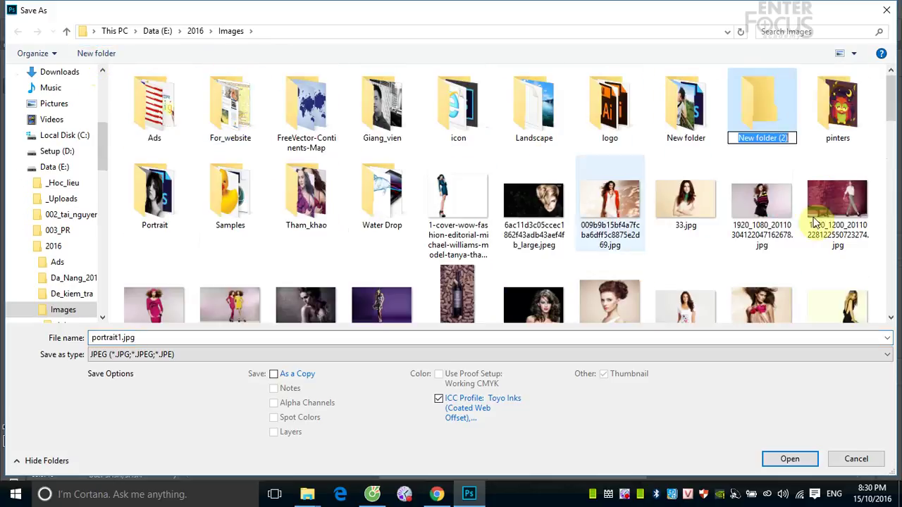
{"action": "type", "text": "12"}
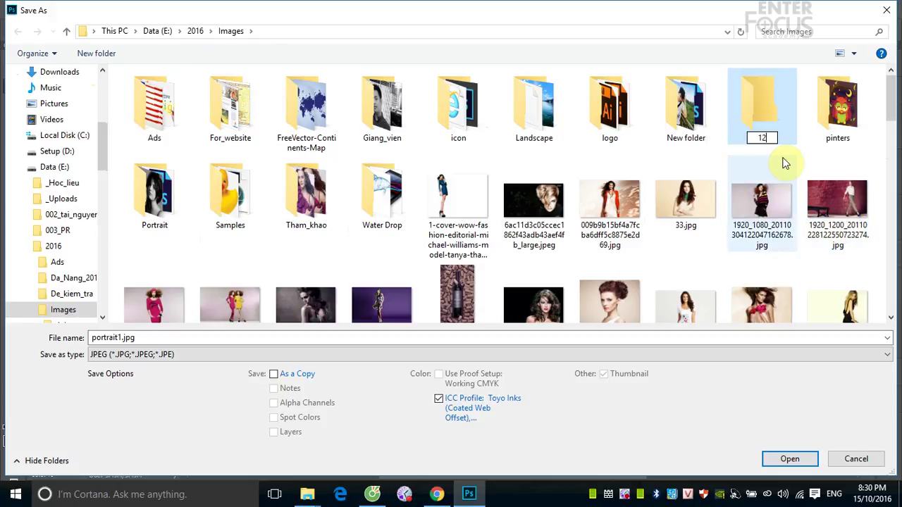
{"action": "type", "text": "3"}
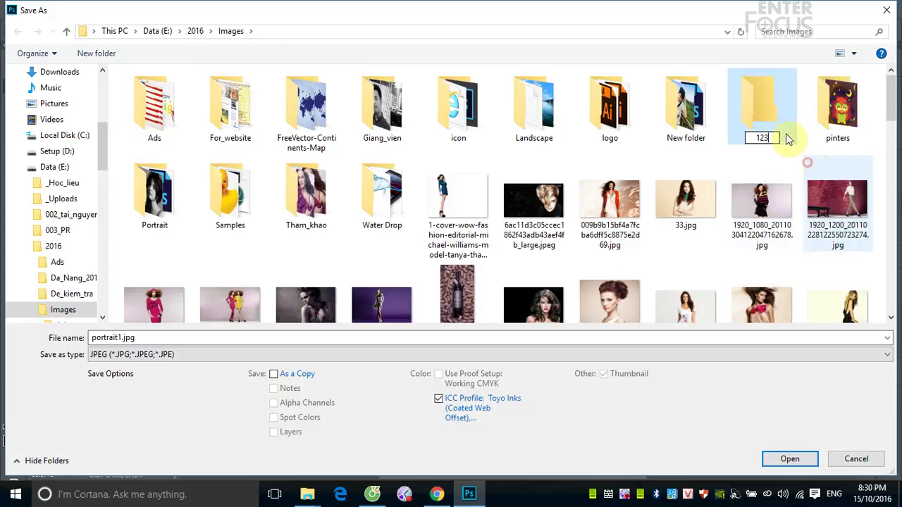
{"action": "left_click", "coordinate": [785, 137]}
{"action": "double_click", "coordinate": [166, 120]}
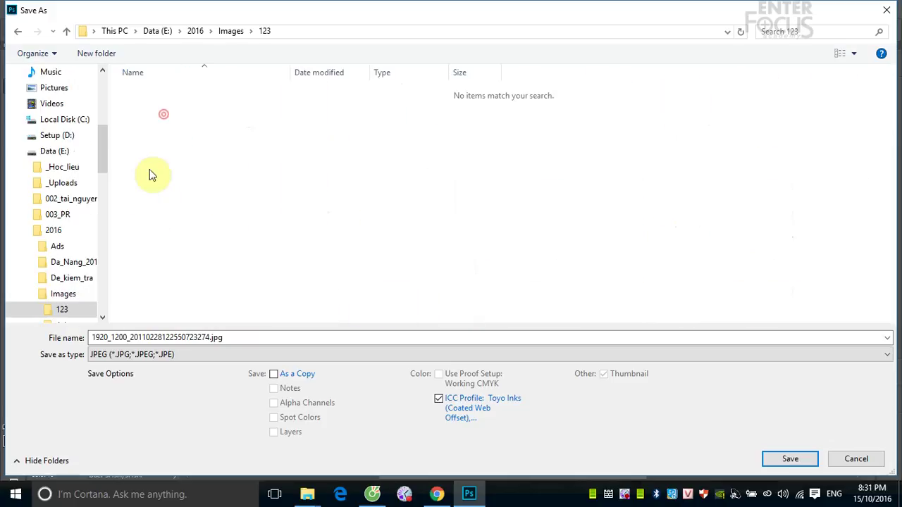
{"action": "left_click", "coordinate": [790, 462]}
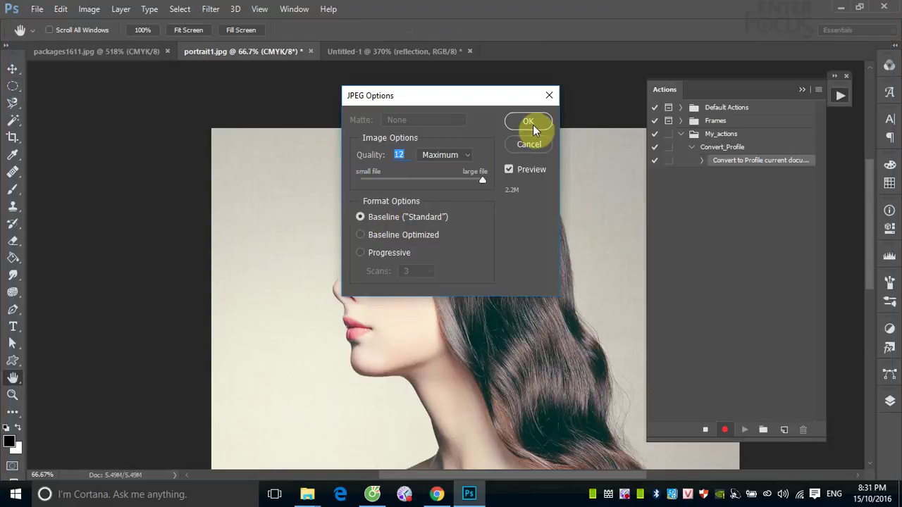
Accept JPEG quality 12 Maximum, close the portrait, and stop recording Convert_Profile
{"action": "left_click", "coordinate": [529, 123]}
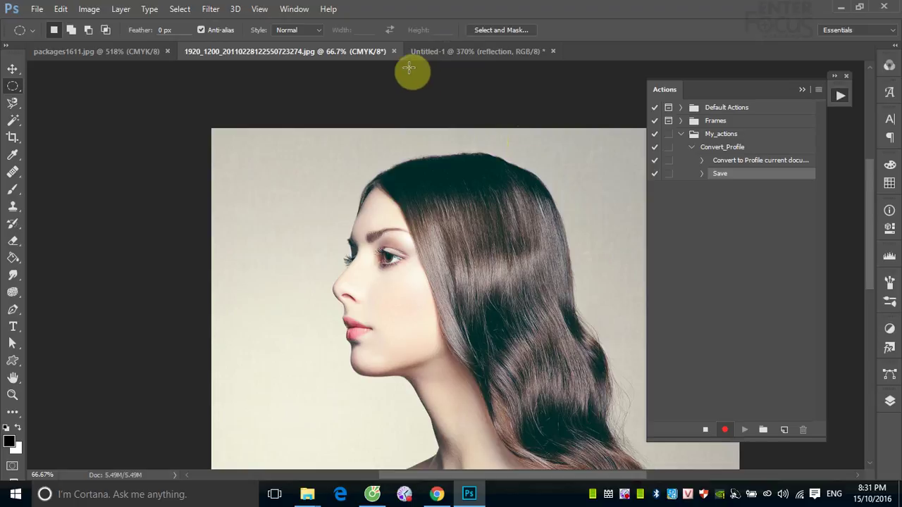
{"action": "left_click", "coordinate": [393, 51]}
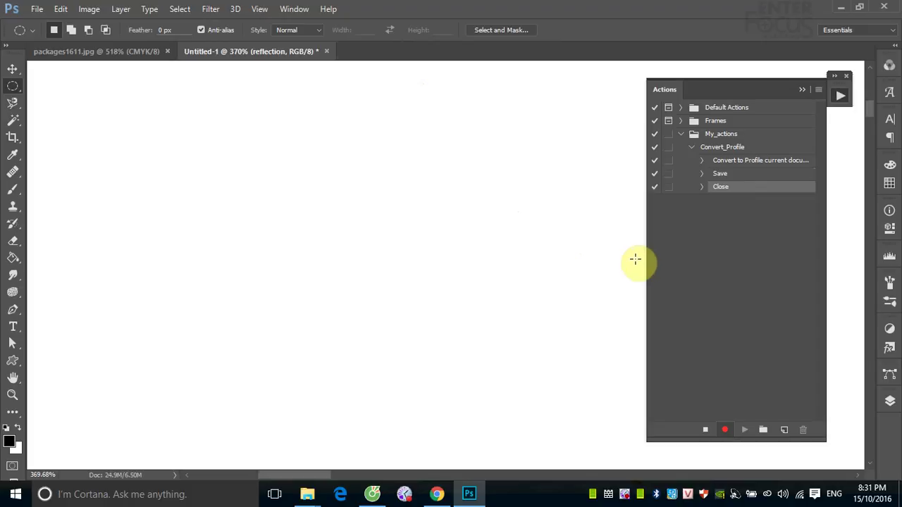
{"action": "left_click", "coordinate": [706, 430]}
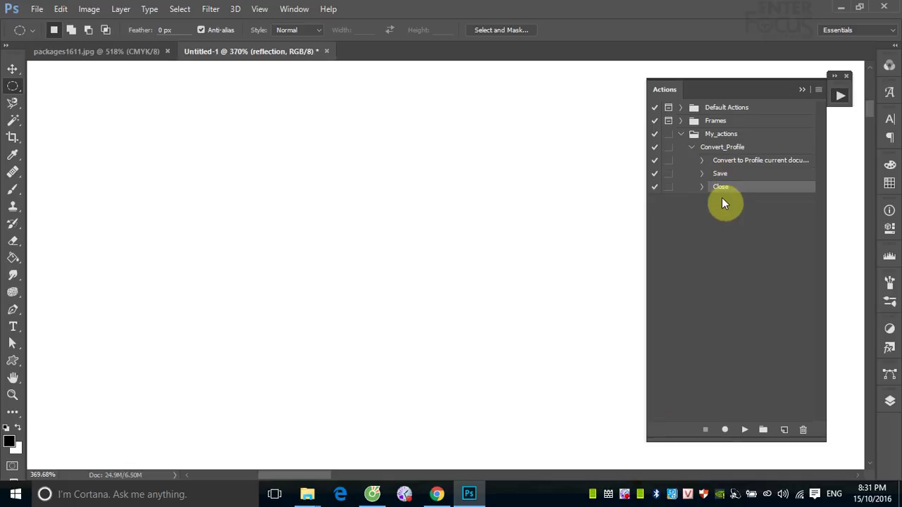
Close Untitled-1 without saving, select the Move tool and fit packages1611.jpg on screen
{"action": "left_click", "coordinate": [702, 161]}
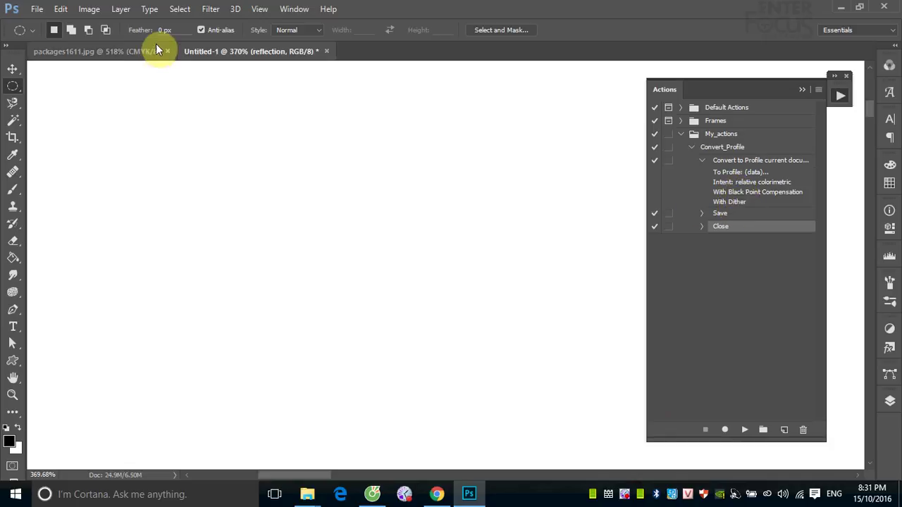
{"action": "left_click", "coordinate": [326, 51]}
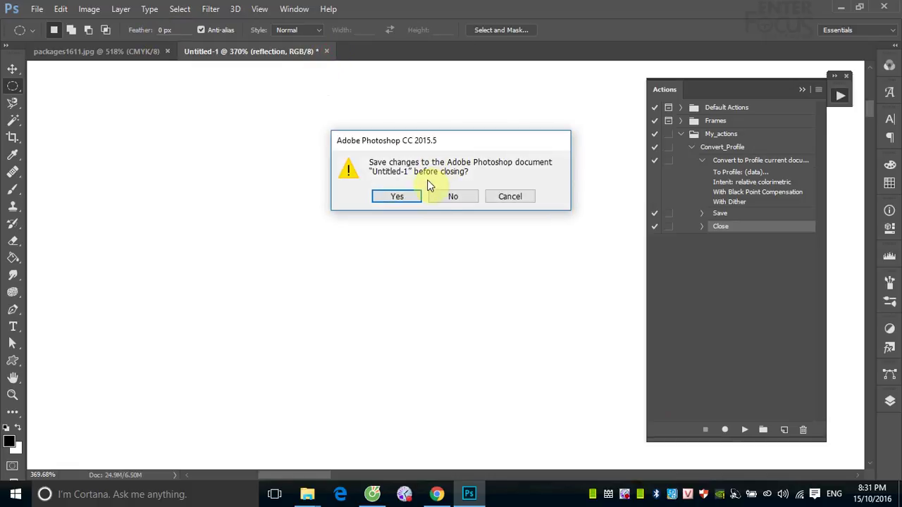
{"action": "left_click", "coordinate": [448, 196]}
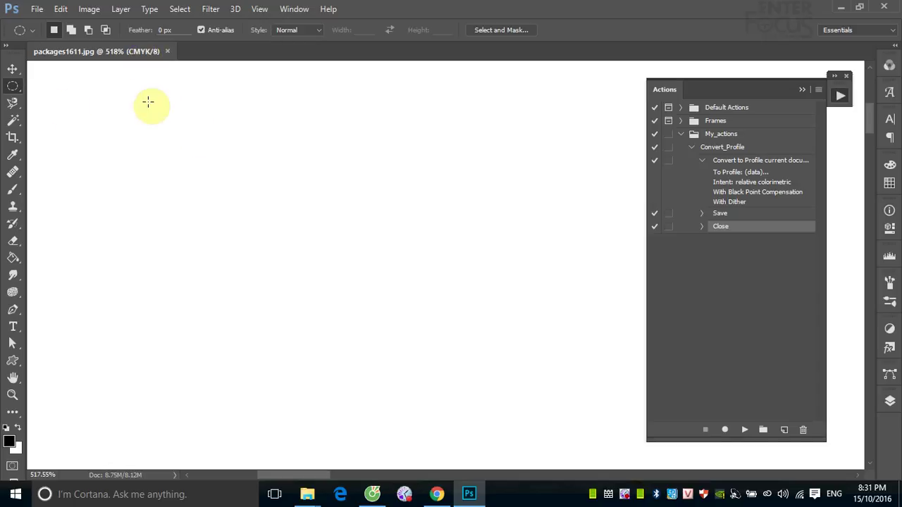
{"action": "left_click", "coordinate": [12, 68]}
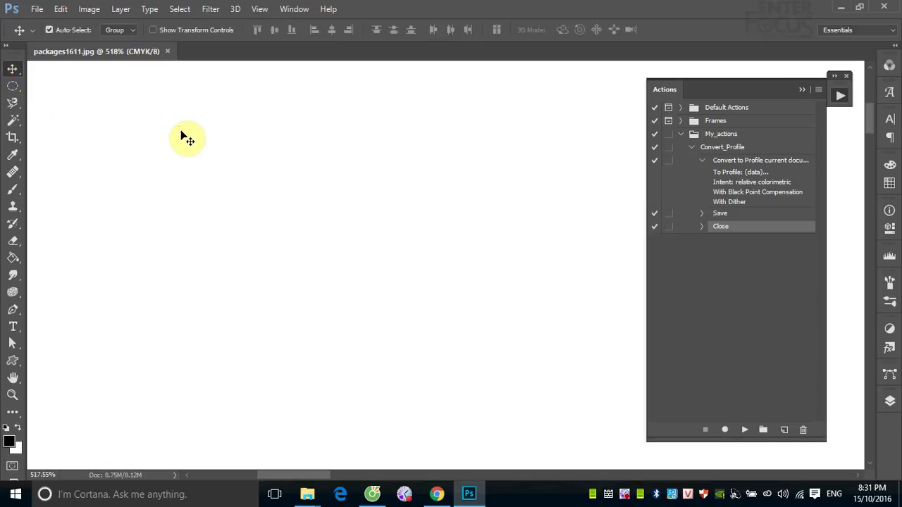
{"action": "key", "text": "ctrl+0"}
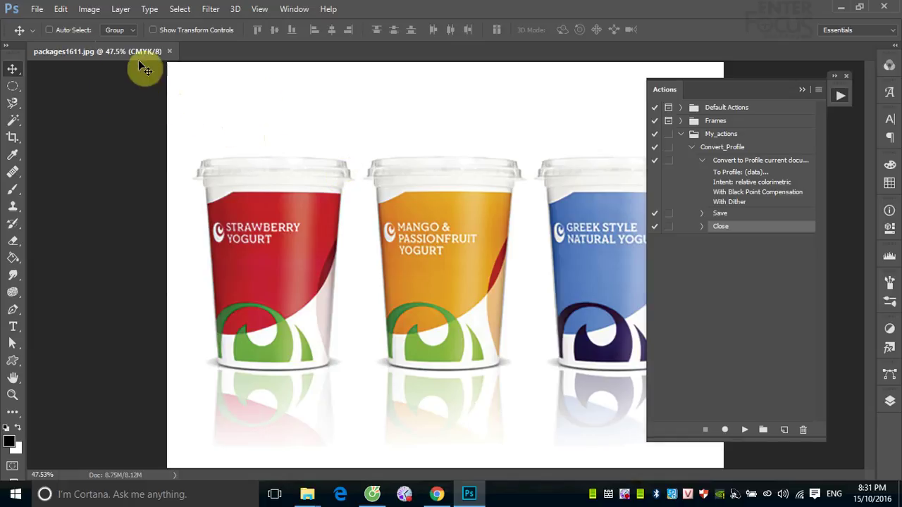
Open the couple-on-the-road photo from the Desktop
{"action": "left_click", "coordinate": [37, 9]}
{"action": "left_click", "coordinate": [50, 36]}
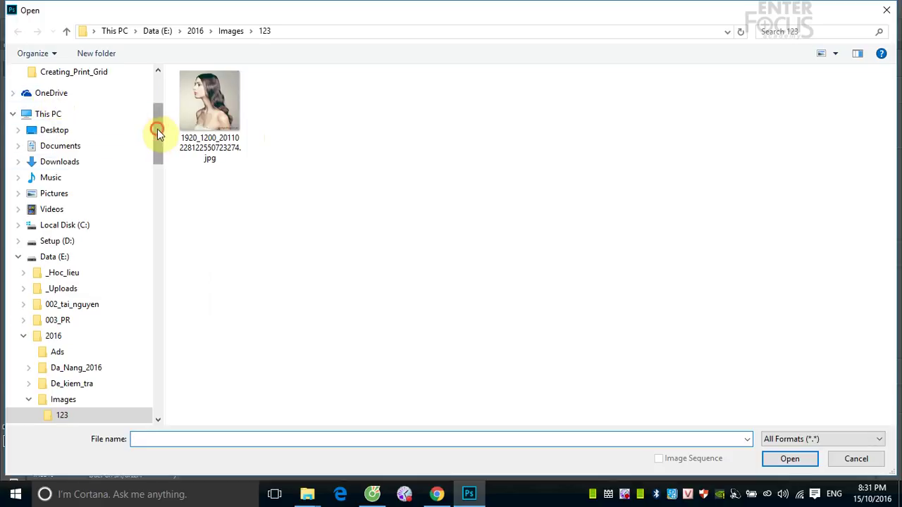
{"action": "scroll", "coordinate": [148, 120], "scroll_direction": "up", "scroll_amount": 4}
{"action": "left_click", "coordinate": [47, 95]}
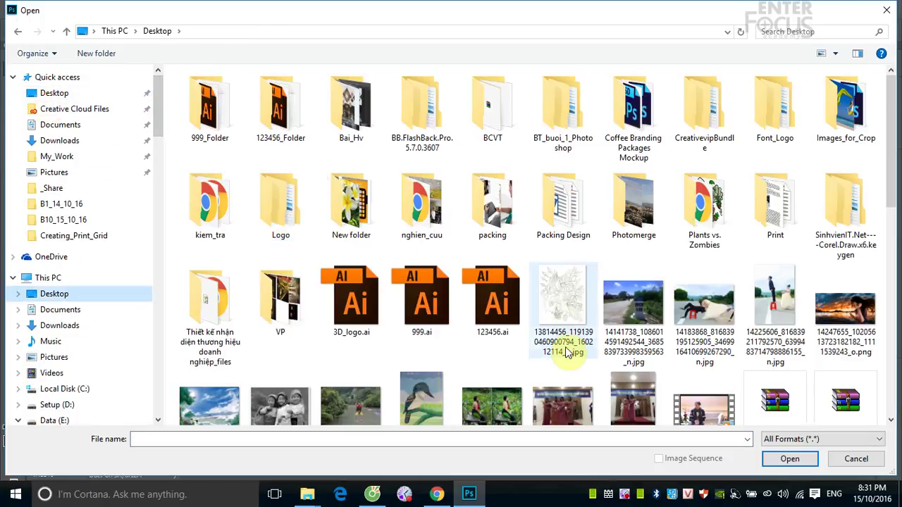
{"action": "left_click", "coordinate": [634, 310]}
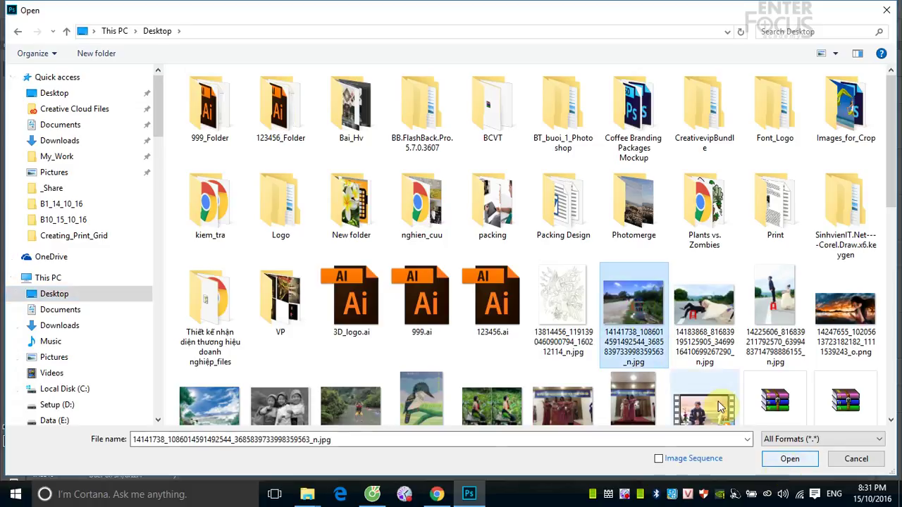
{"action": "left_click", "coordinate": [704, 310]}
{"action": "left_click", "coordinate": [787, 458]}
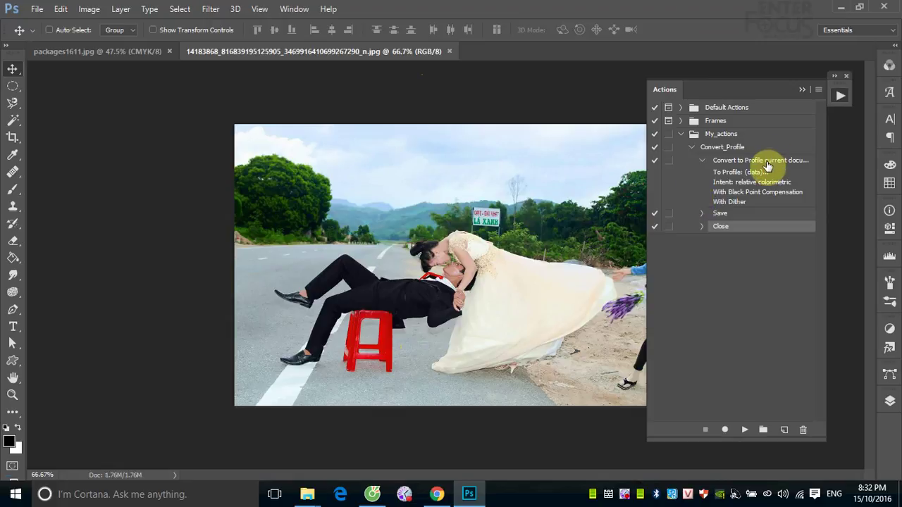
Select the Convert_Profile action and play it on the photo
{"action": "left_click", "coordinate": [691, 147]}
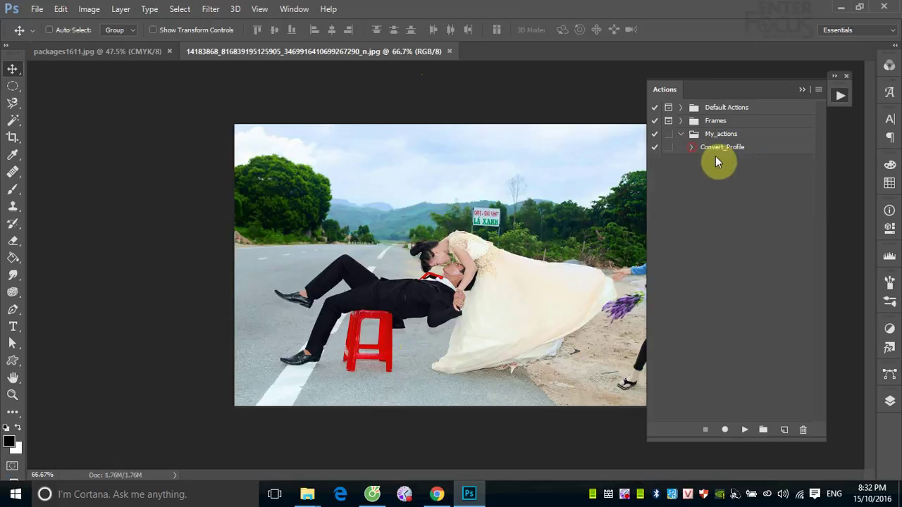
{"action": "left_click", "coordinate": [720, 147]}
{"action": "left_click", "coordinate": [744, 429]}
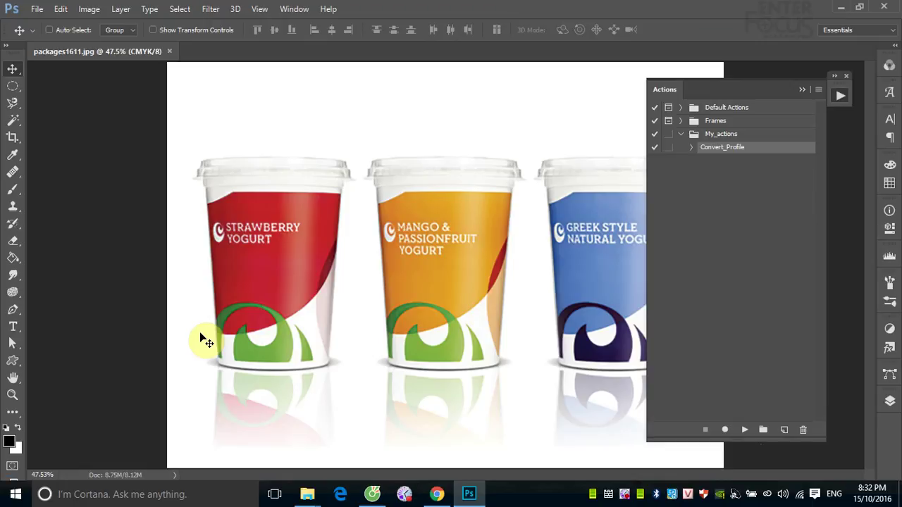
Open 1920_1200_20110228122550723274.jpg from E:\2016\Images\123 to view the CMYK-converted couple photo
{"action": "left_click", "coordinate": [36, 9]}
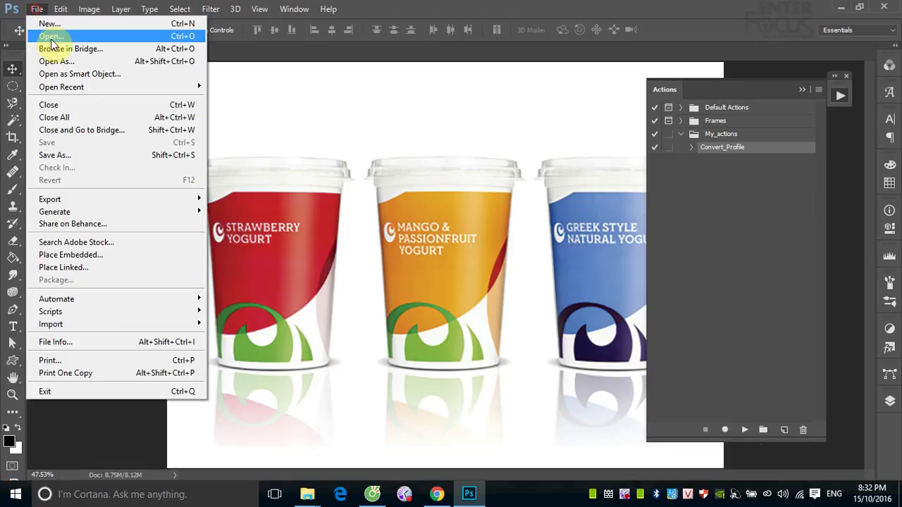
{"action": "left_click", "coordinate": [49, 37]}
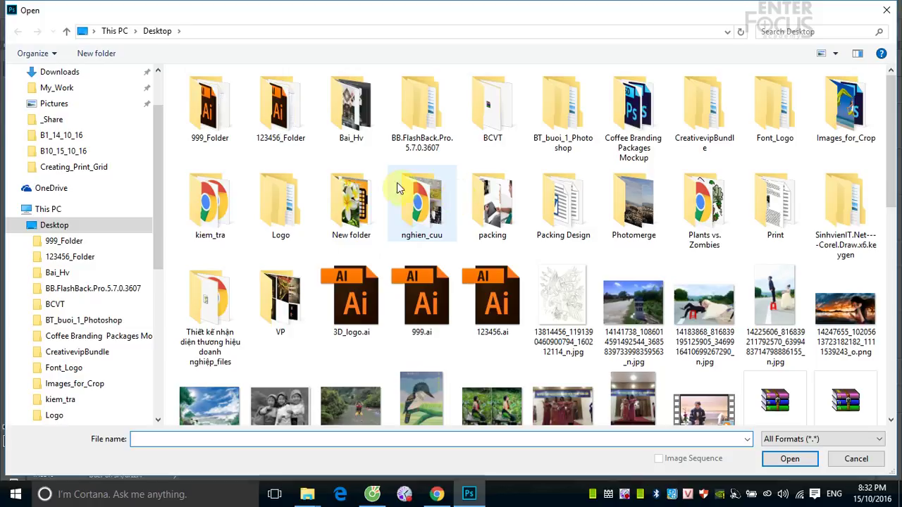
{"action": "mouse_move", "coordinate": [74, 167]}
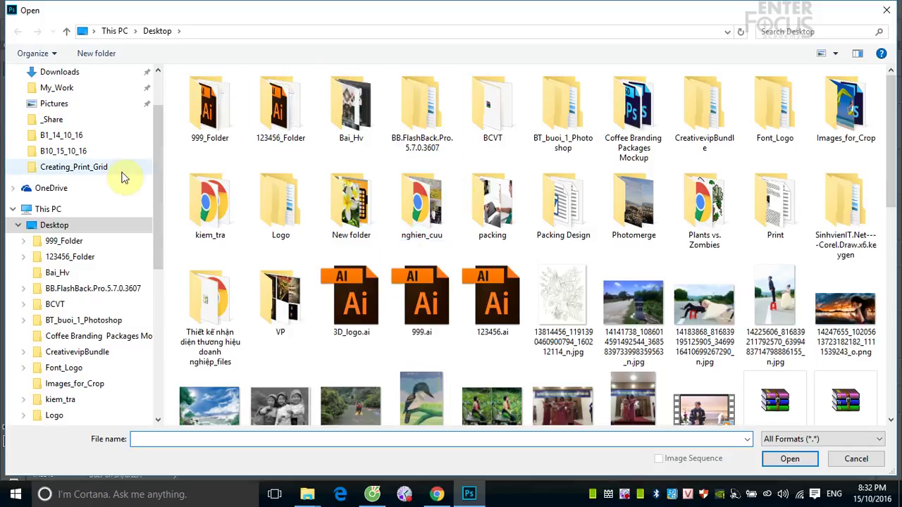
{"action": "left_click_drag", "start_coordinate": [156, 156], "coordinate": [151, 298]}
{"action": "left_click", "coordinate": [56, 389]}
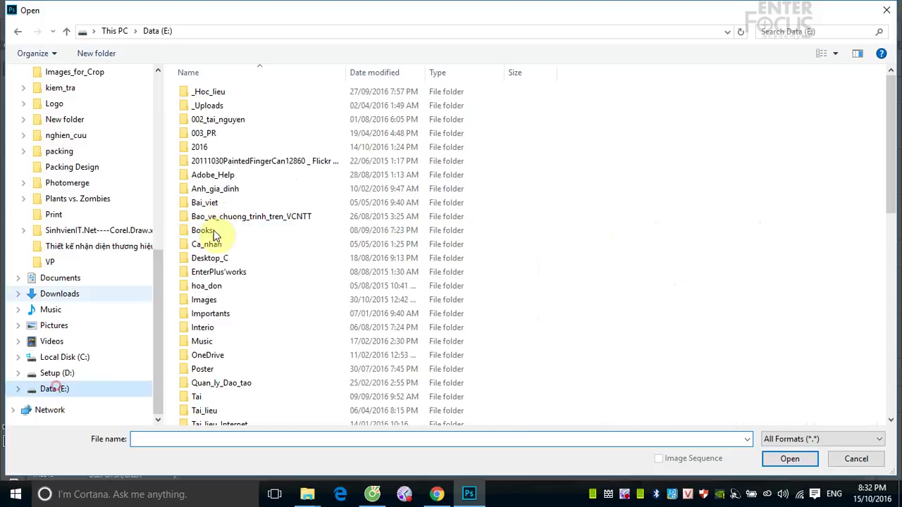
{"action": "double_click", "coordinate": [197, 147]}
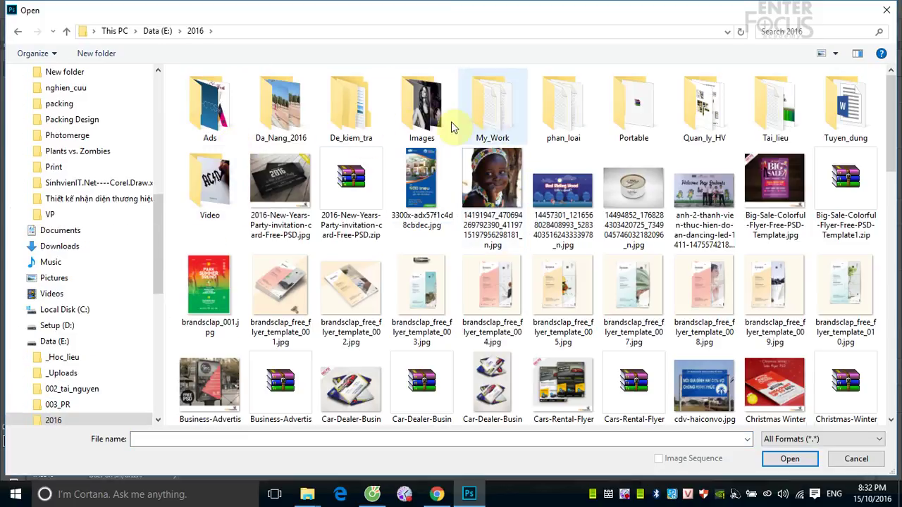
{"action": "double_click", "coordinate": [423, 110]}
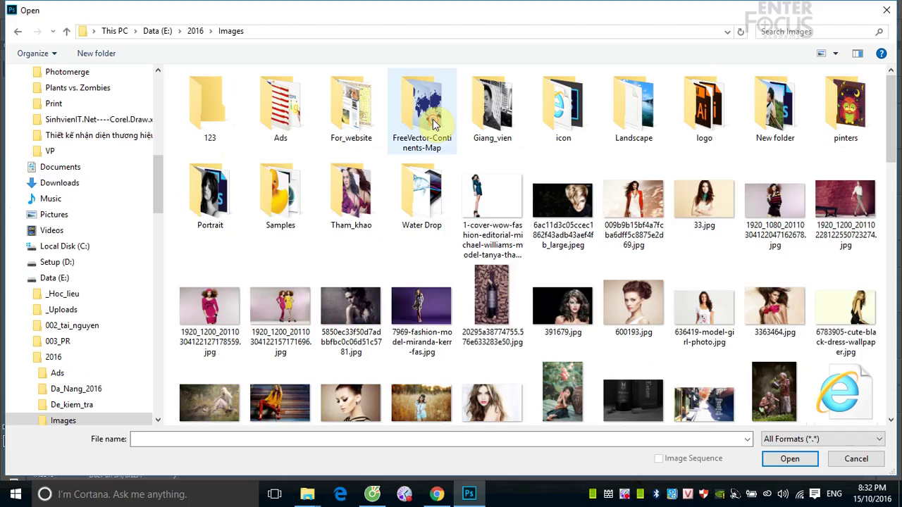
{"action": "double_click", "coordinate": [203, 121]}
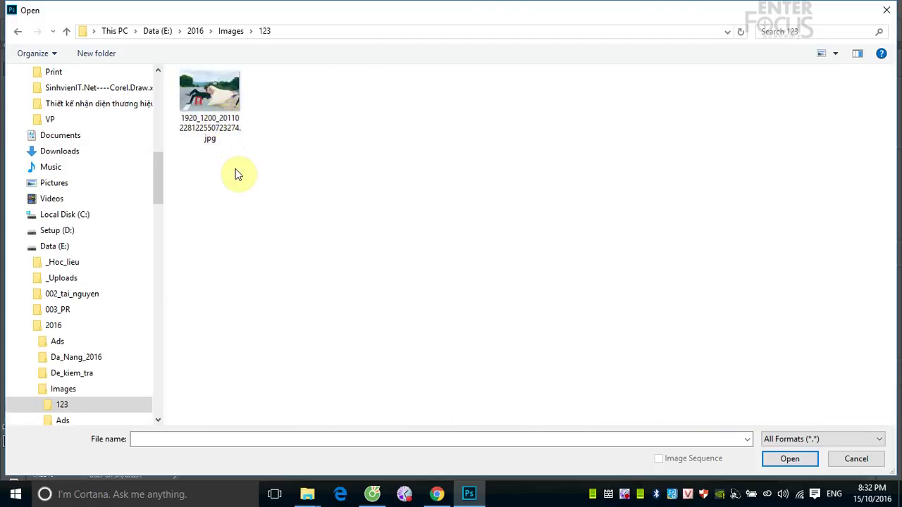
{"action": "left_click", "coordinate": [212, 104]}
{"action": "left_click", "coordinate": [803, 456]}
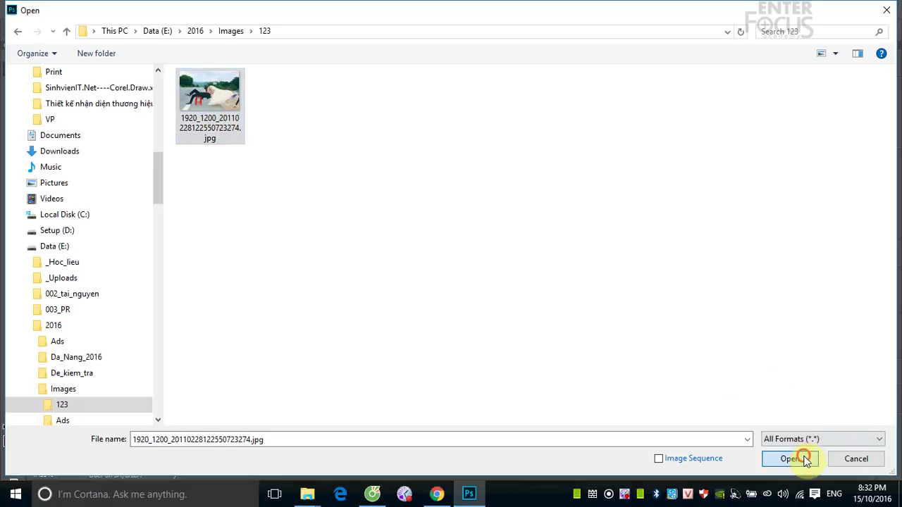
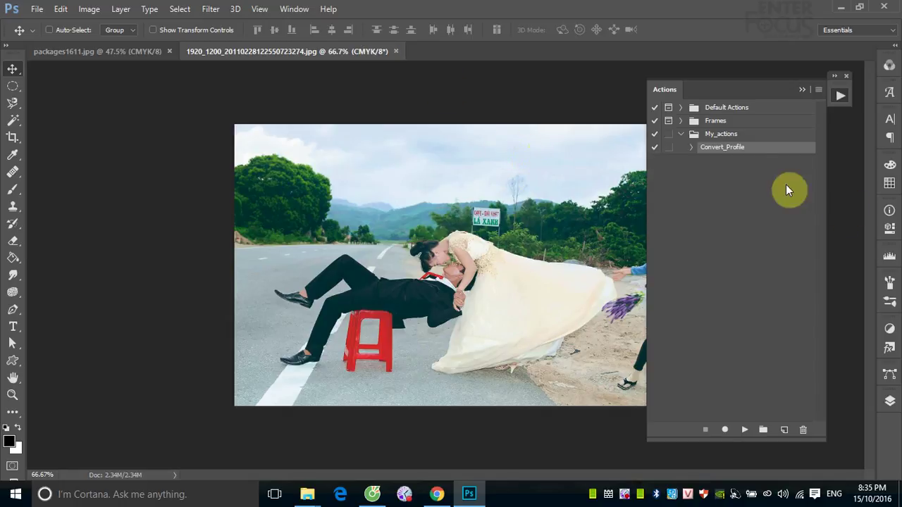
Reveal Convert_Profile's recorded steps and JPEG save settings, then switch to packages1611.jpg
{"action": "left_click", "coordinate": [690, 146]}
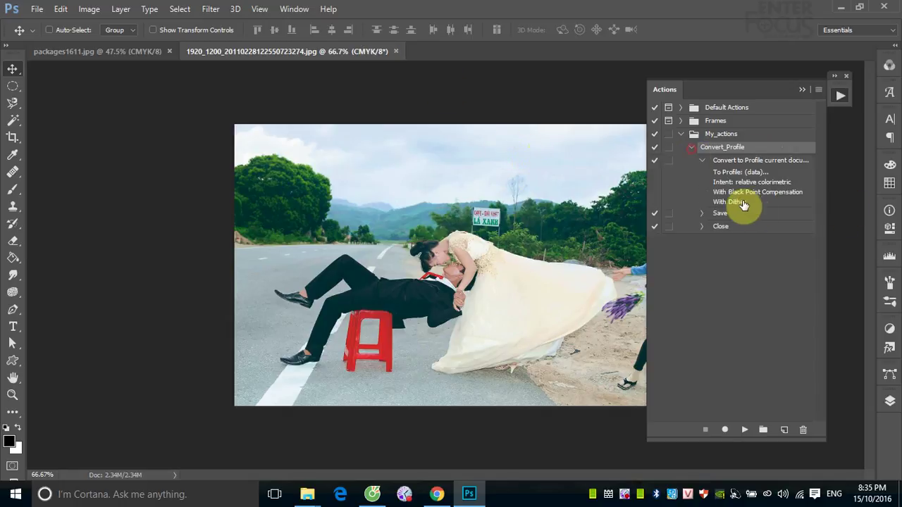
{"action": "left_click", "coordinate": [701, 213]}
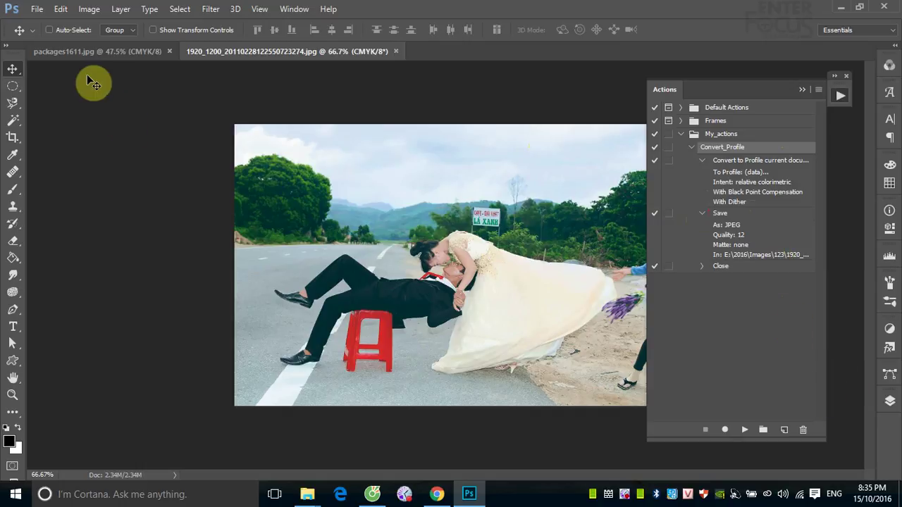
{"action": "left_click", "coordinate": [100, 51]}
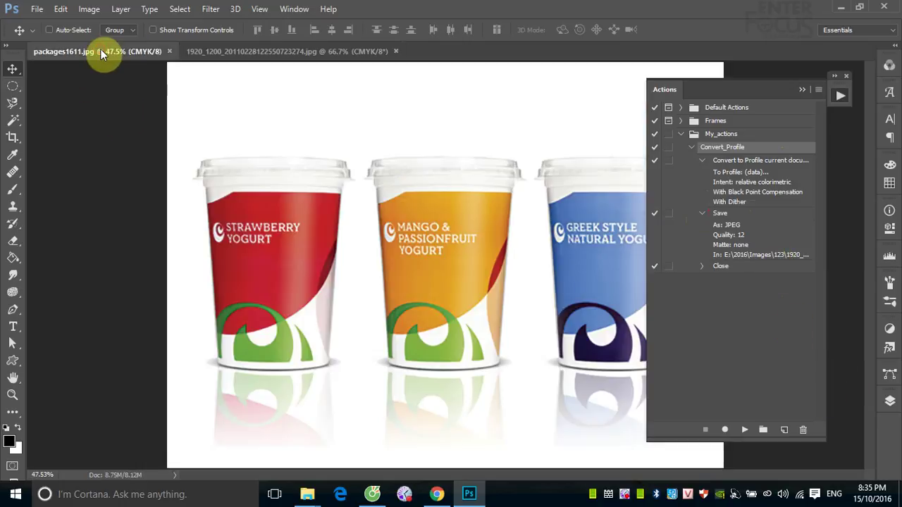
Open slider-dm-tech.jpg from Desktop\packing and play the Convert_Profile action on it
{"action": "left_click", "coordinate": [36, 9]}
{"action": "left_click", "coordinate": [49, 40]}
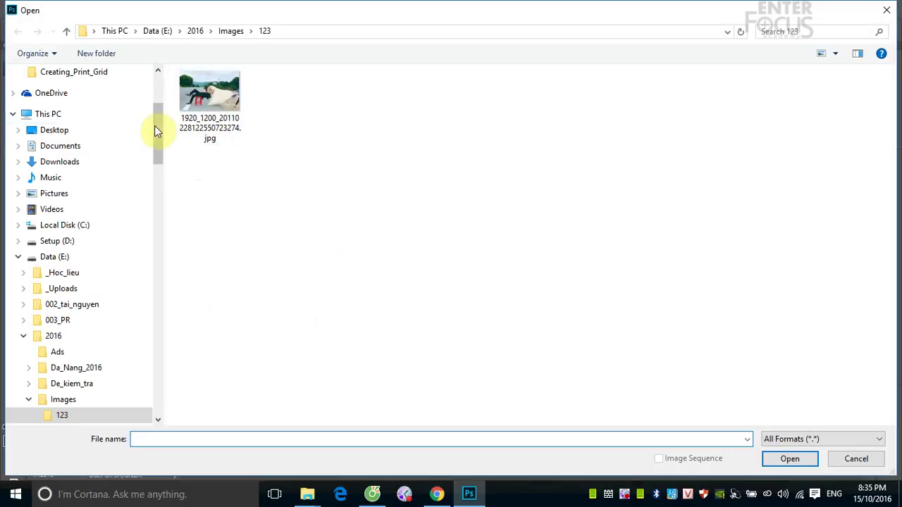
{"action": "left_click_drag", "start_coordinate": [154, 126], "coordinate": [152, 98]}
{"action": "left_click", "coordinate": [68, 98]}
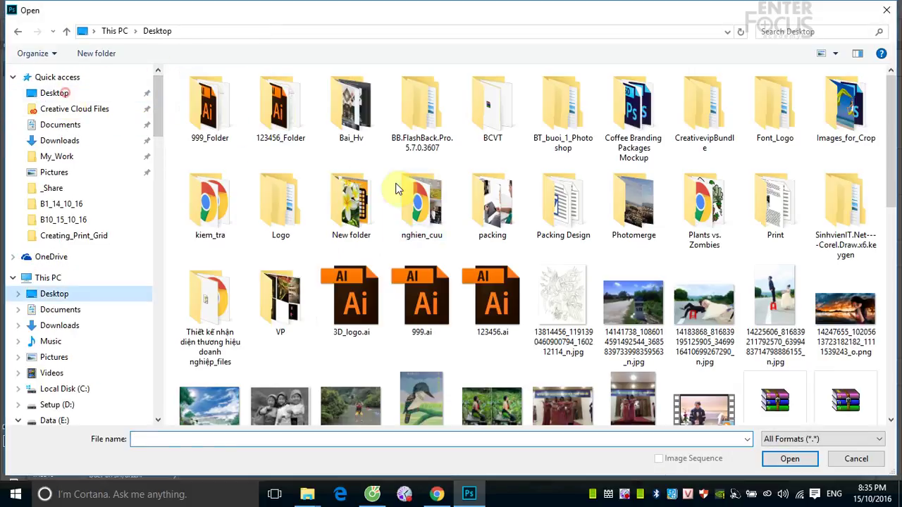
{"action": "double_click", "coordinate": [428, 207]}
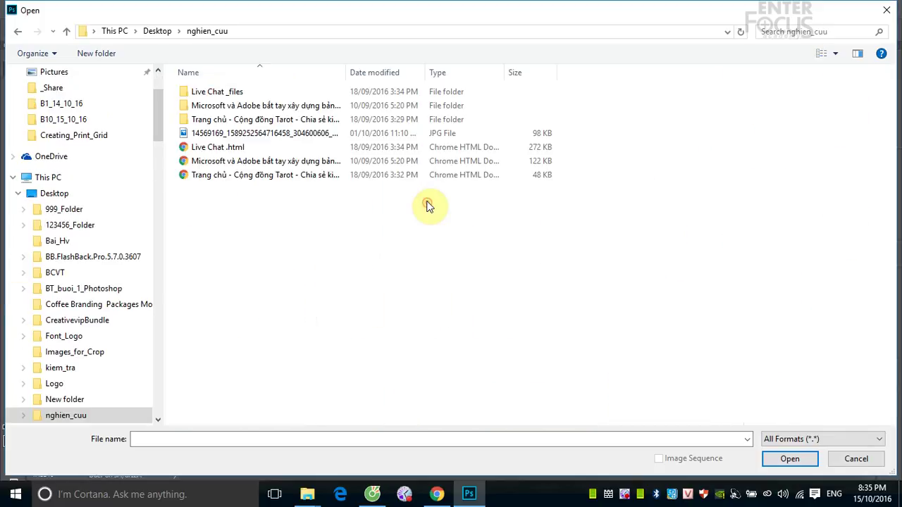
{"action": "left_click", "coordinate": [18, 32]}
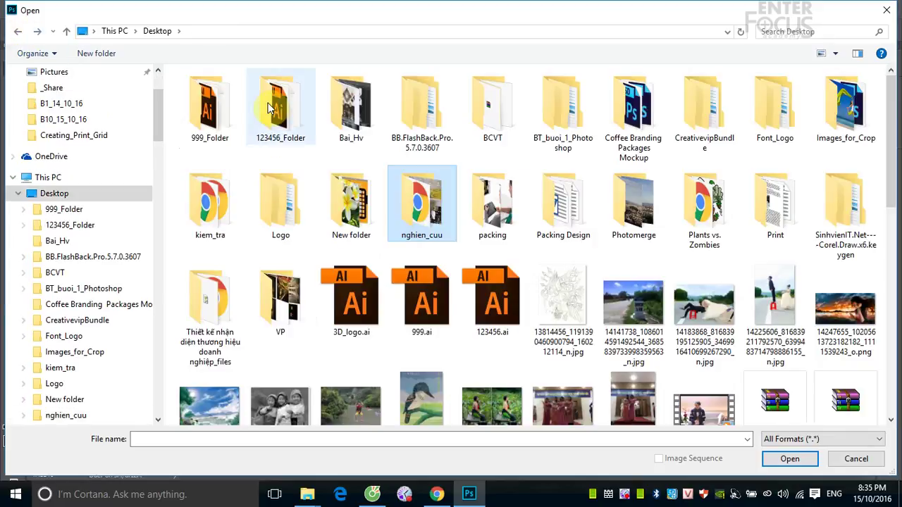
{"action": "double_click", "coordinate": [496, 225]}
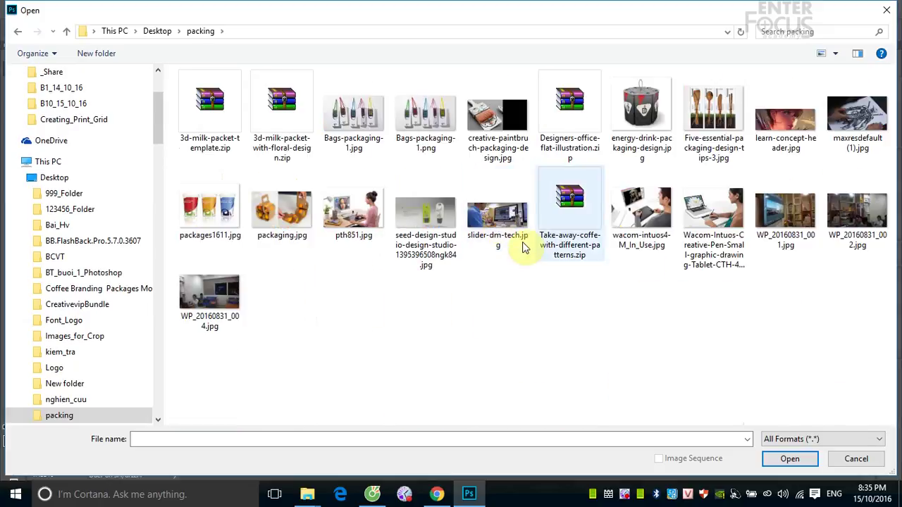
{"action": "left_click", "coordinate": [501, 222]}
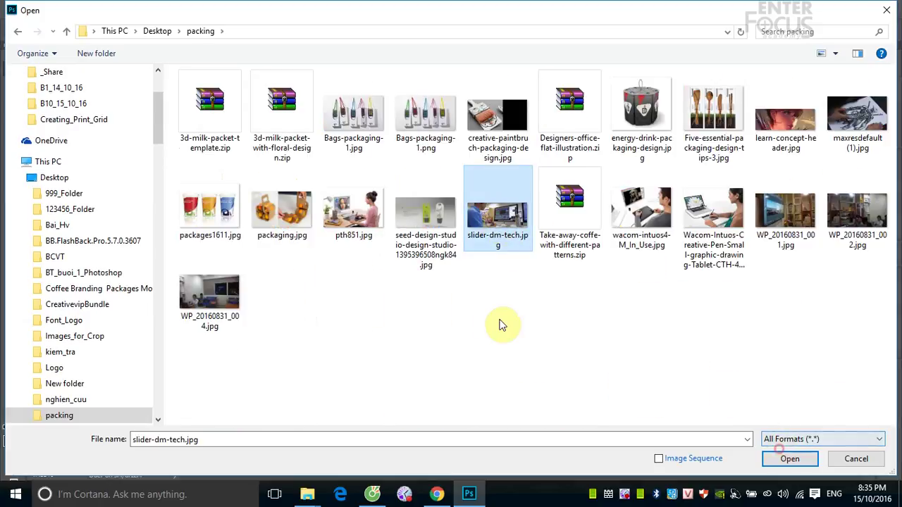
{"action": "left_click", "coordinate": [782, 458]}
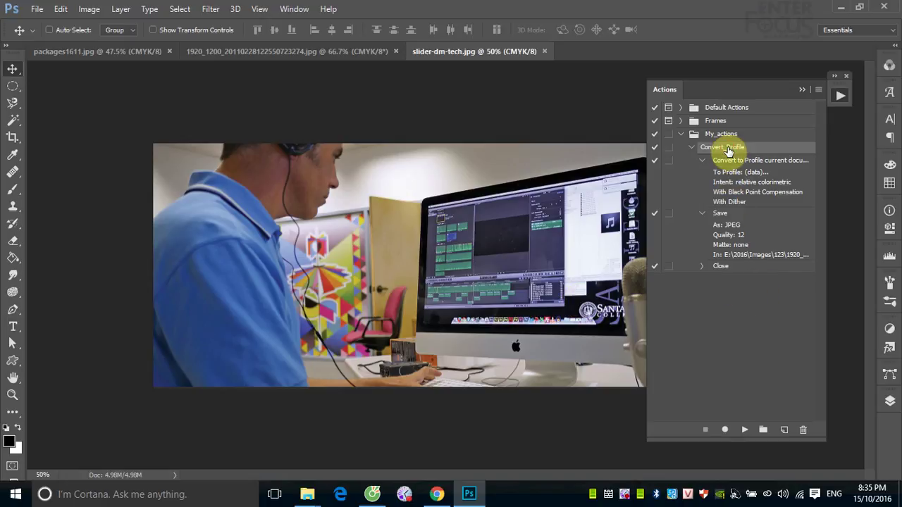
{"action": "left_click", "coordinate": [744, 431]}
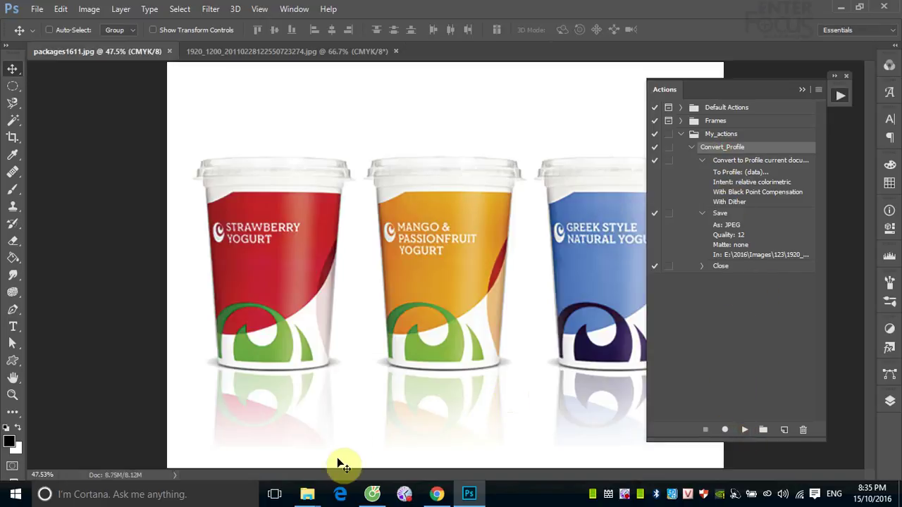
Check the saved JPEG in Data (E:)\2016\Images\123, then return to Photoshop
{"action": "left_click", "coordinate": [307, 493]}
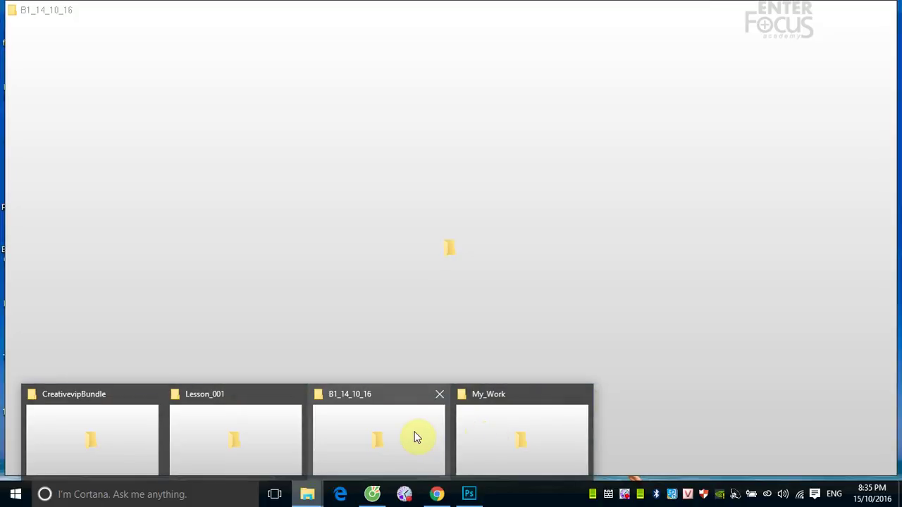
{"action": "left_click", "coordinate": [413, 435]}
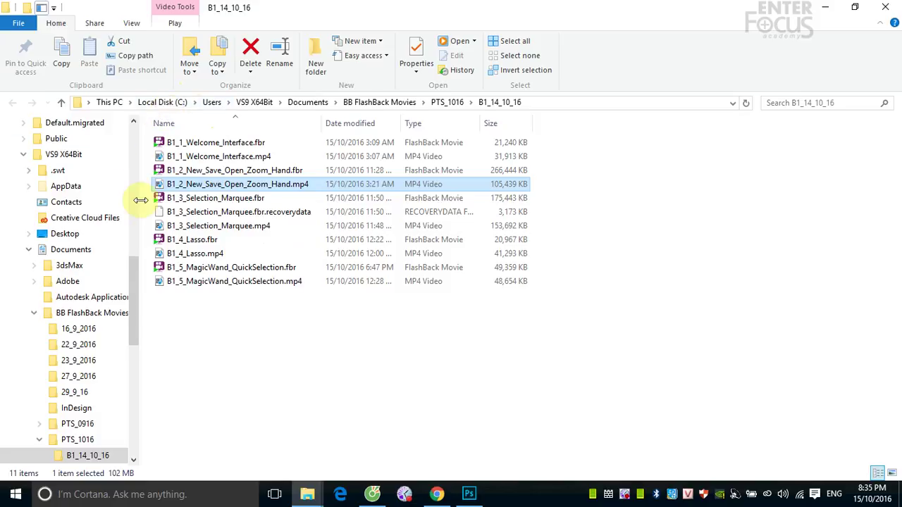
{"action": "left_click_drag", "start_coordinate": [131, 264], "coordinate": [133, 382]}
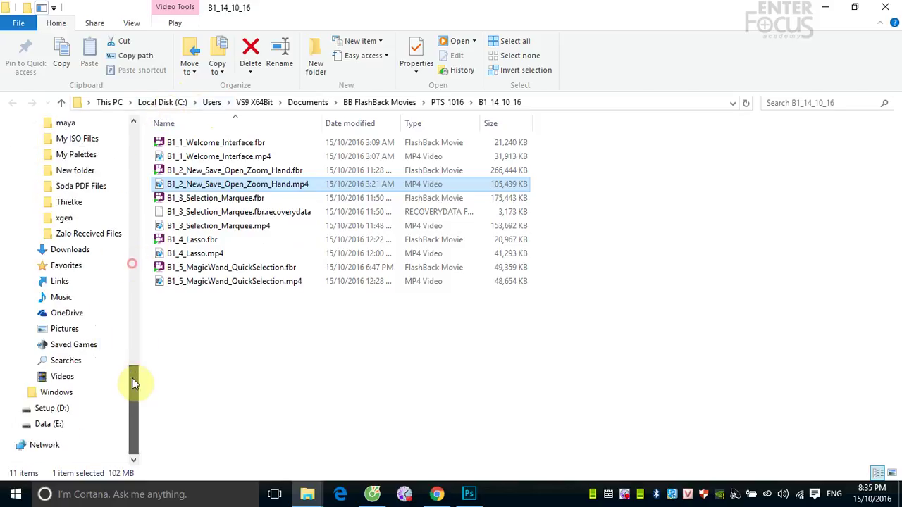
{"action": "left_click", "coordinate": [39, 426]}
{"action": "double_click", "coordinate": [166, 198]}
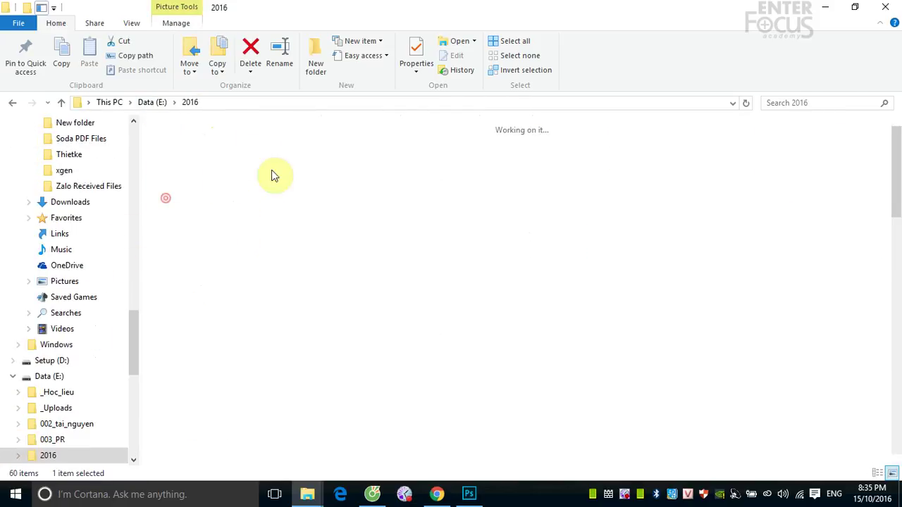
{"action": "double_click", "coordinate": [403, 154]}
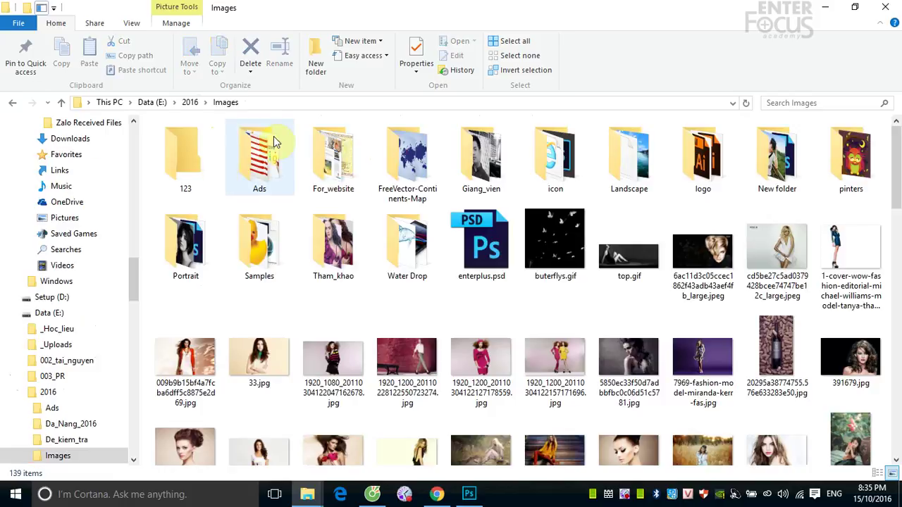
{"action": "double_click", "coordinate": [187, 171]}
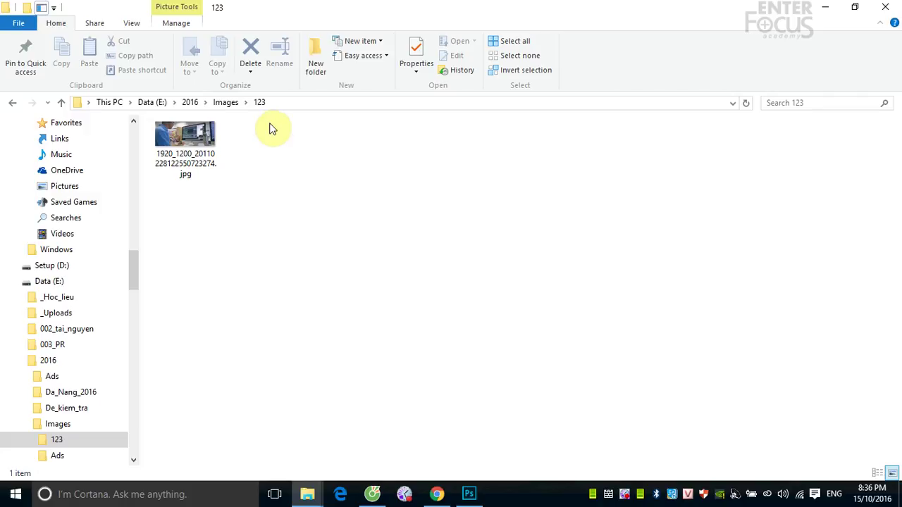
{"action": "left_click", "coordinate": [467, 491]}
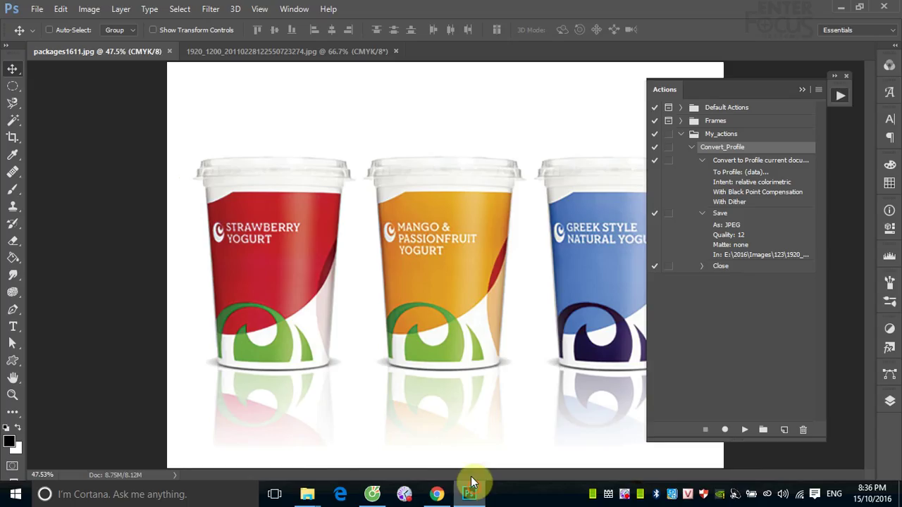
Trash the Convert_Profile action, undo once, then delete it again for good
{"action": "left_click", "coordinate": [691, 147]}
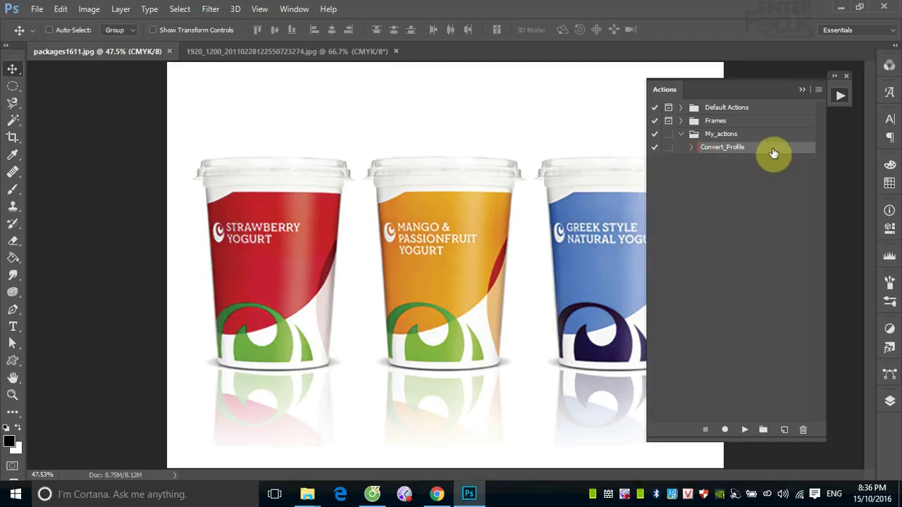
{"action": "left_click_drag", "start_coordinate": [773, 150], "coordinate": [802, 429]}
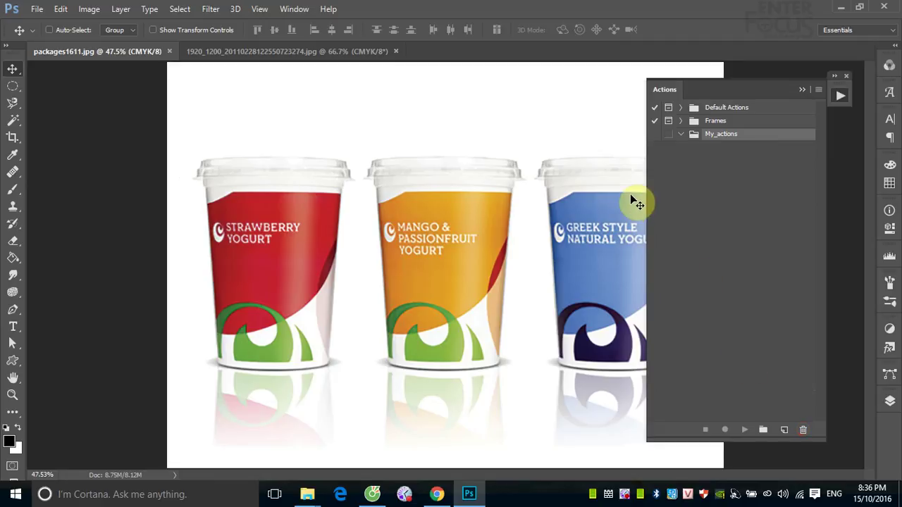
{"action": "key", "text": "ctrl+z"}
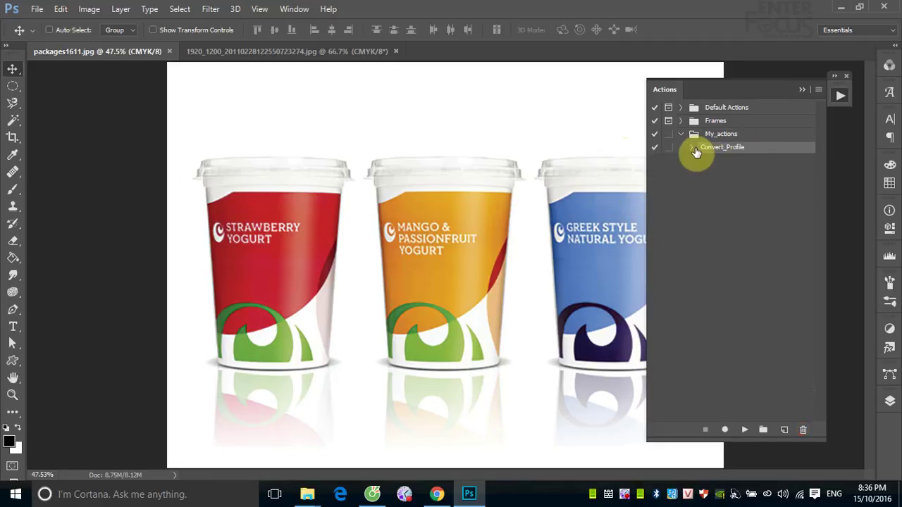
{"action": "left_click", "coordinate": [693, 149]}
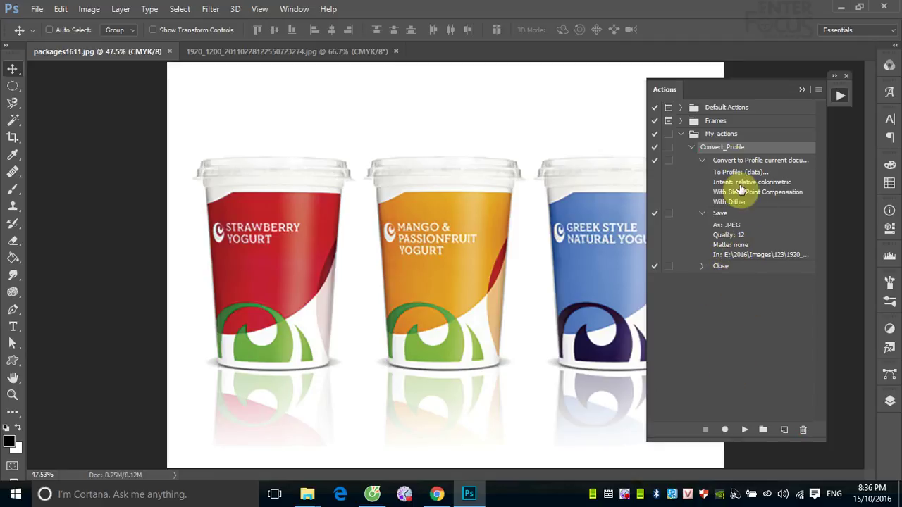
{"action": "left_click", "coordinate": [691, 148]}
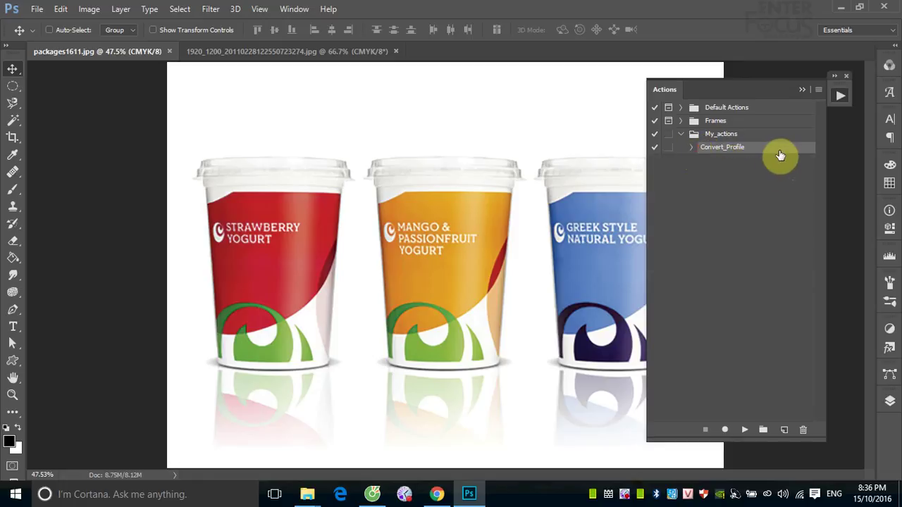
{"action": "left_click_drag", "start_coordinate": [779, 149], "coordinate": [803, 429]}
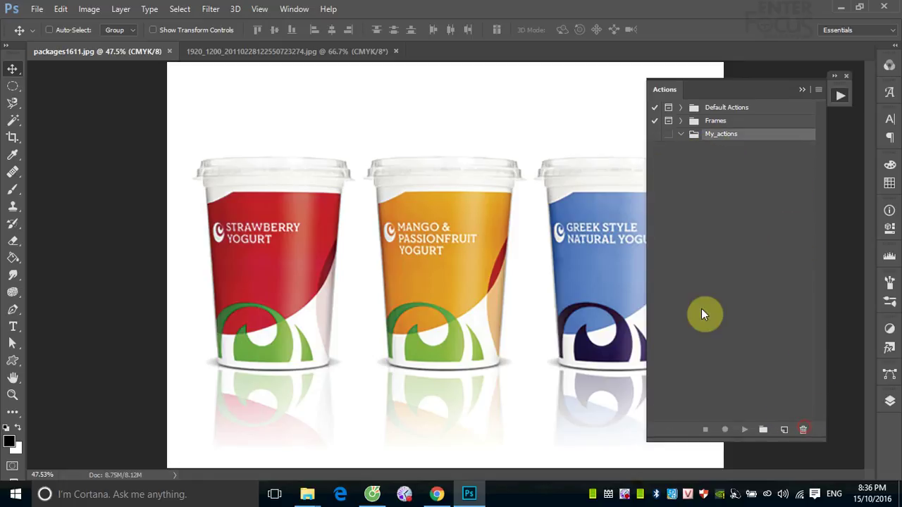
{"action": "left_click", "coordinate": [36, 8]}
Open the Bags-packaging-1.png shoe-bags image
{"action": "left_click", "coordinate": [282, 174]}
{"action": "left_click", "coordinate": [39, 9]}
{"action": "left_click", "coordinate": [50, 36]}
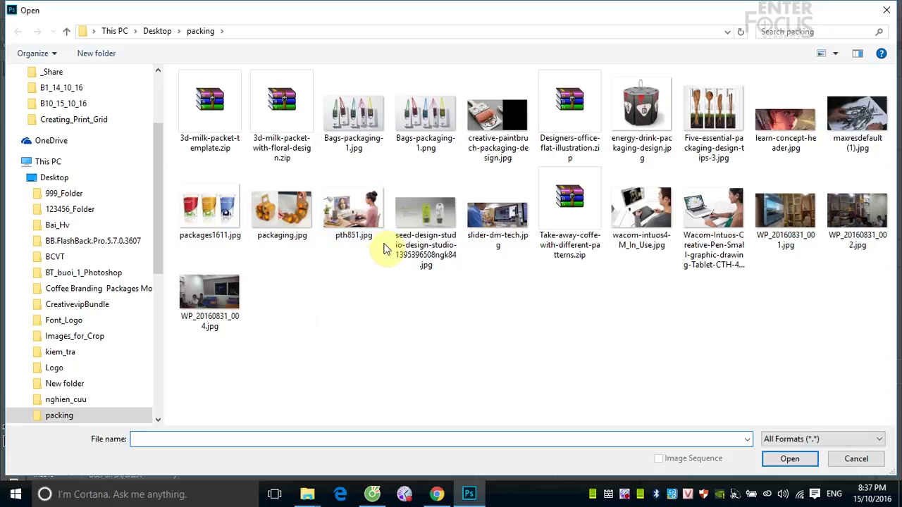
{"action": "left_click", "coordinate": [361, 124]}
{"action": "left_click", "coordinate": [425, 120]}
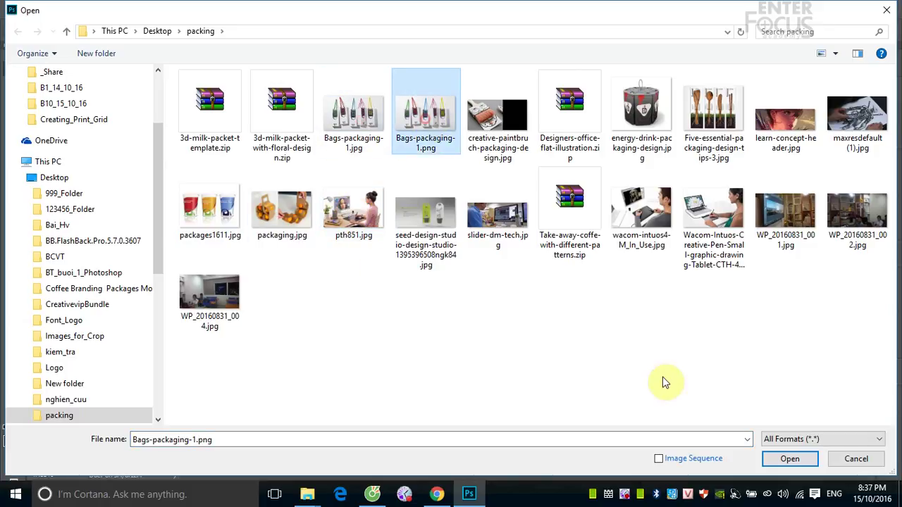
{"action": "left_click", "coordinate": [772, 457]}
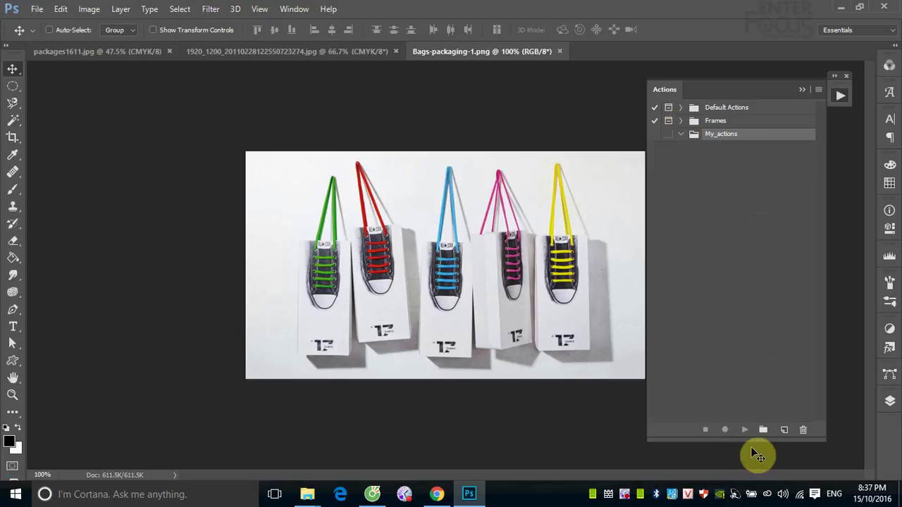
Start recording a new Action 1 and choose Custom CMYK in Convert to Profile
{"action": "left_click", "coordinate": [783, 429]}
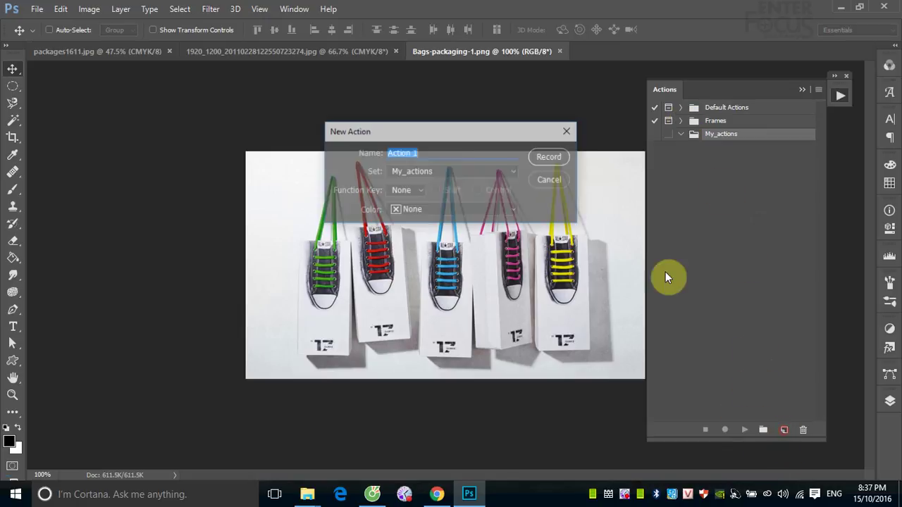
{"action": "left_click", "coordinate": [544, 158]}
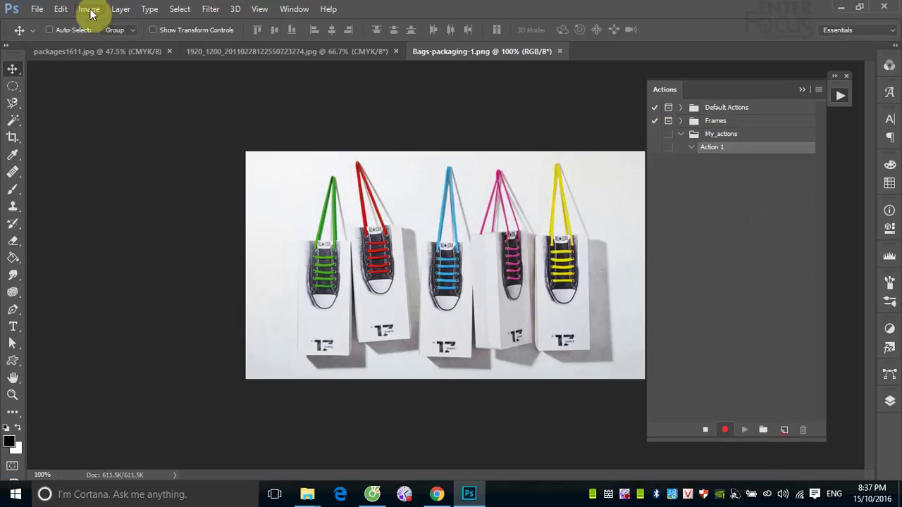
{"action": "left_click", "coordinate": [61, 9]}
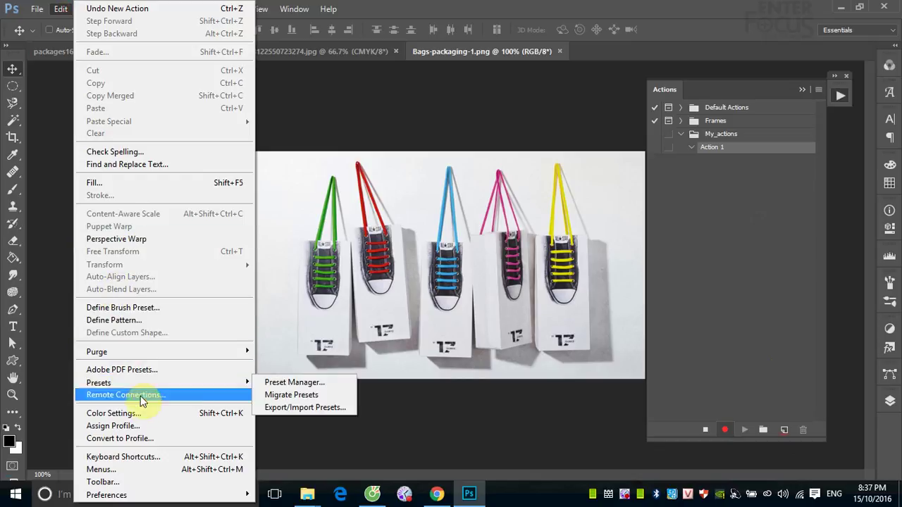
{"action": "left_click", "coordinate": [141, 438]}
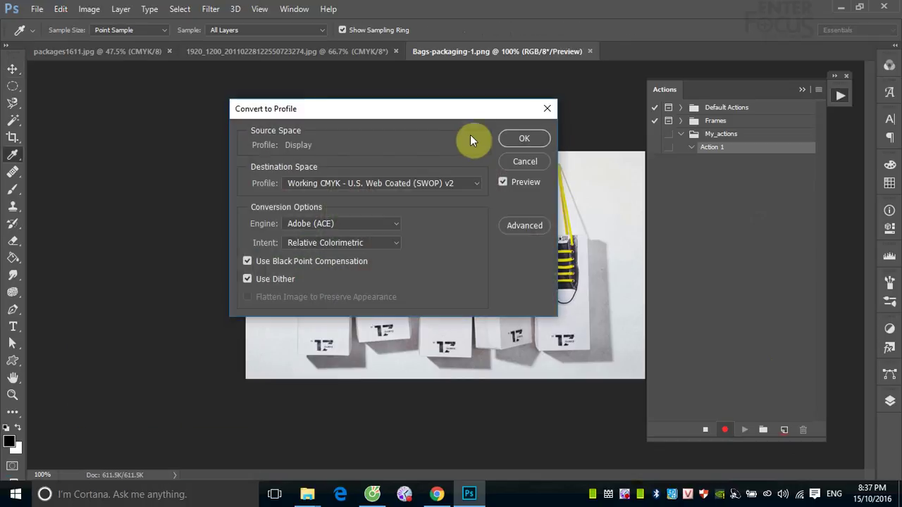
{"action": "left_click", "coordinate": [477, 185]}
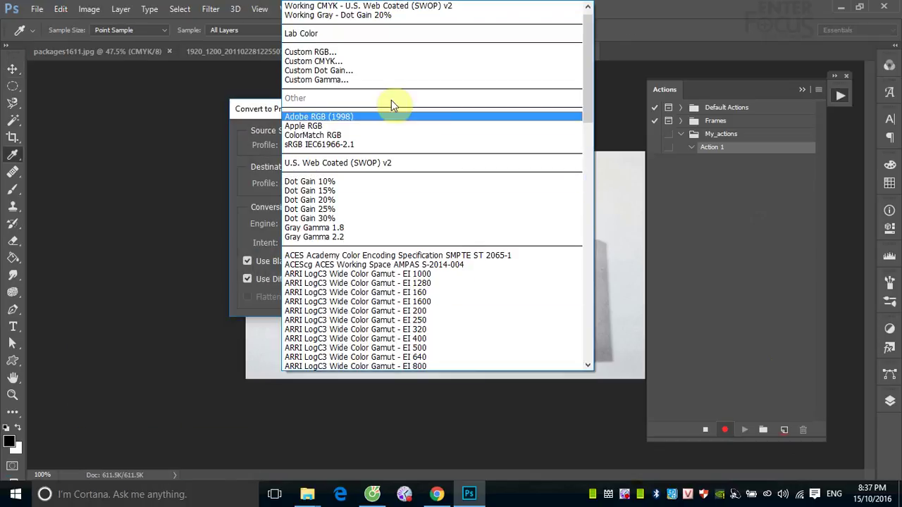
{"action": "left_click", "coordinate": [331, 62]}
{"action": "left_click", "coordinate": [460, 217]}
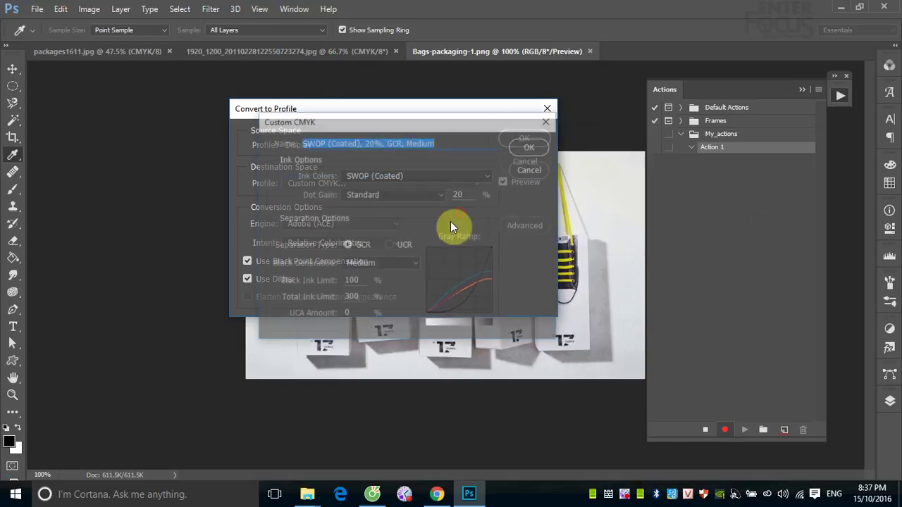
Set Toyo Inks (Coated Web Offset) inks with Black Ink Limit 12 and apply the conversion
{"action": "left_click", "coordinate": [490, 175]}
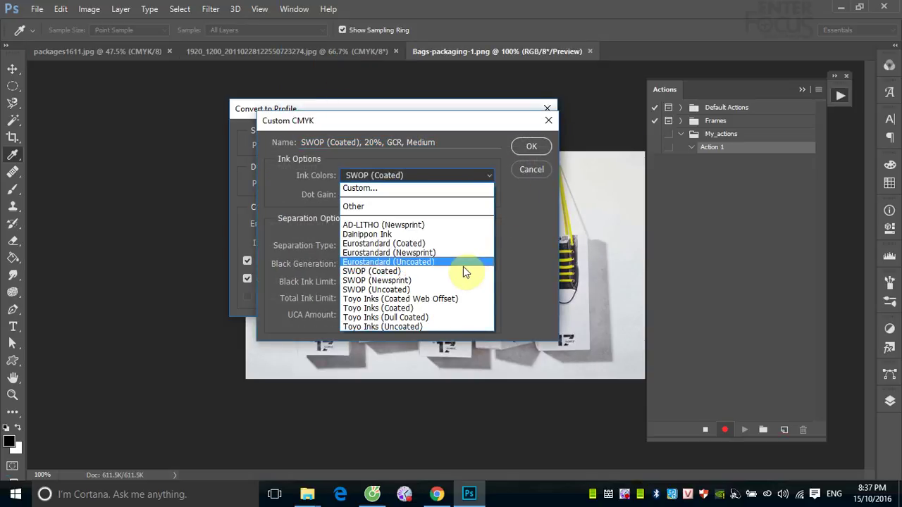
{"action": "left_click", "coordinate": [453, 296]}
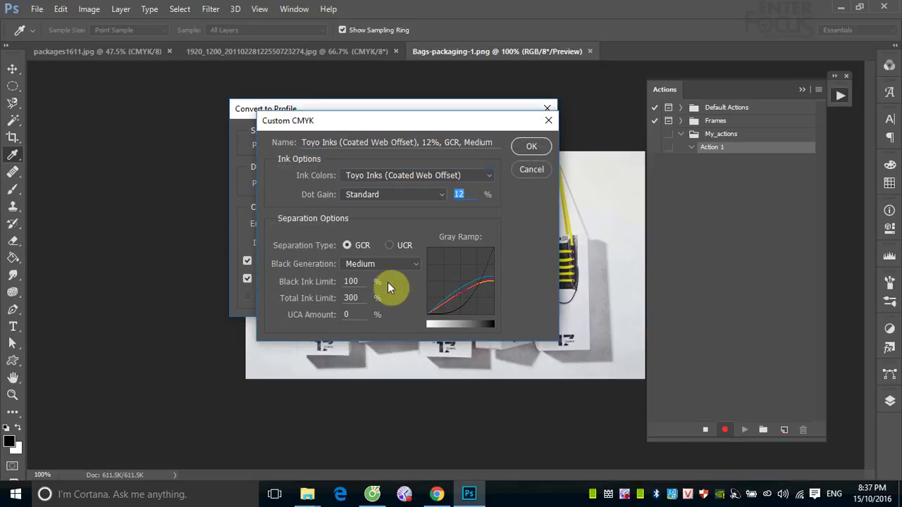
{"action": "double_click", "coordinate": [350, 281]}
{"action": "type", "text": "12"}
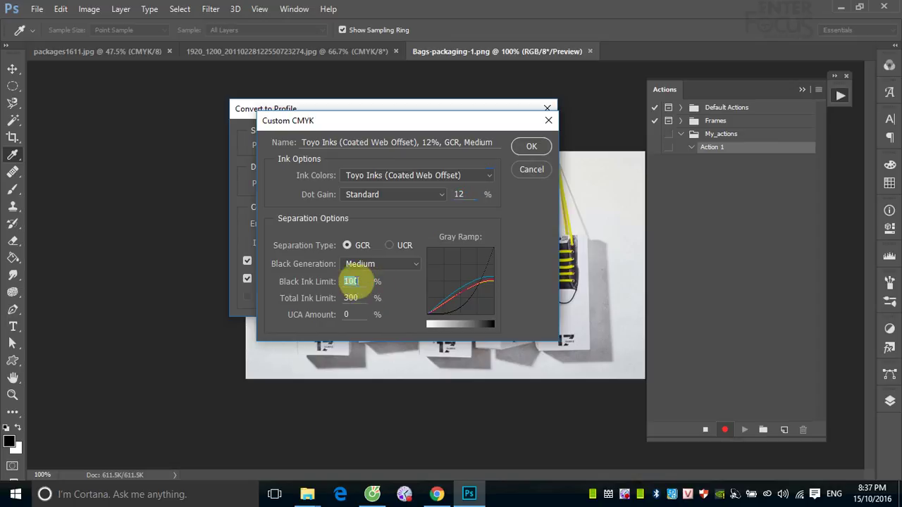
{"action": "left_click", "coordinate": [531, 146]}
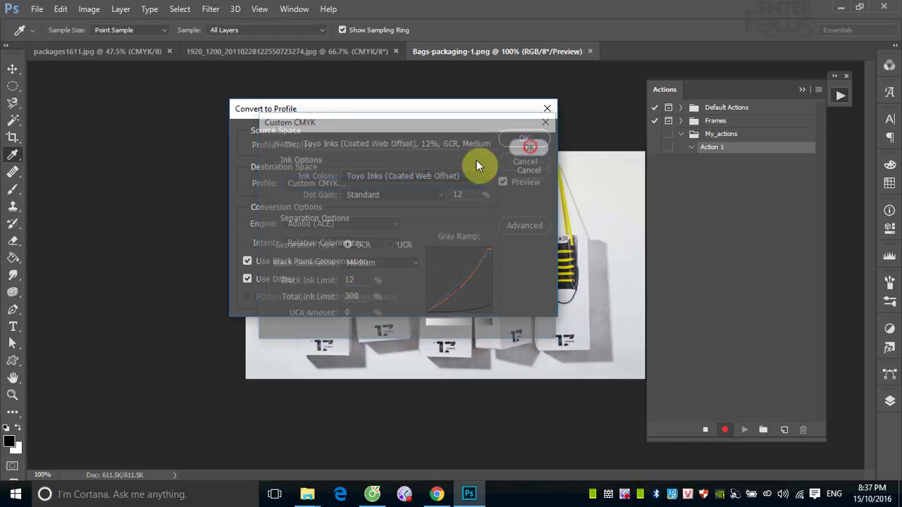
{"action": "left_click", "coordinate": [522, 140]}
{"action": "key", "text": "v"}
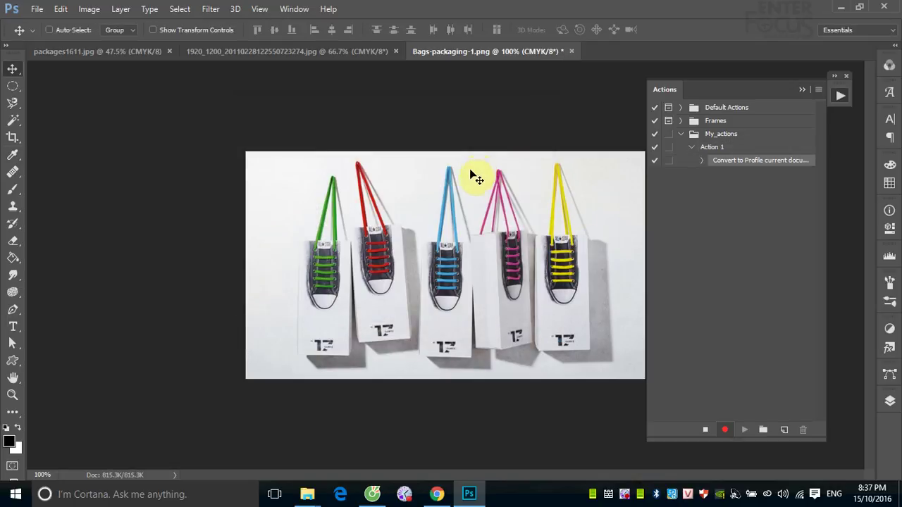
Save Bags-packaging-1 as a Quality 12 JPEG in Data (E:)\2016\Images\123 and close it
{"action": "left_click", "coordinate": [37, 9]}
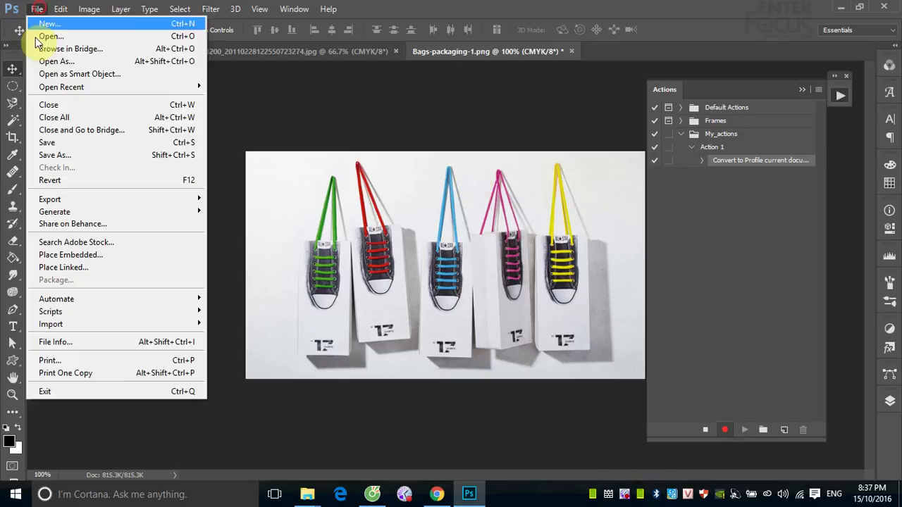
{"action": "left_click", "coordinate": [55, 155]}
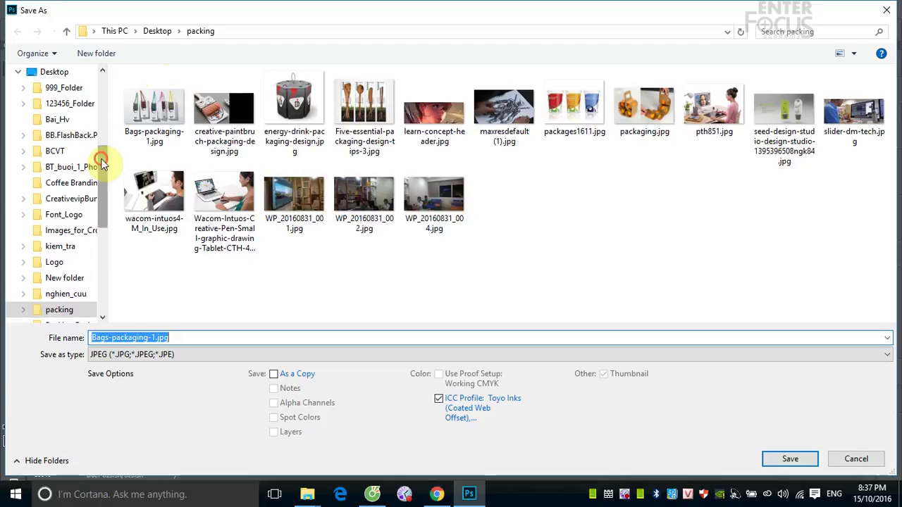
{"action": "left_click_drag", "start_coordinate": [102, 161], "coordinate": [104, 257]}
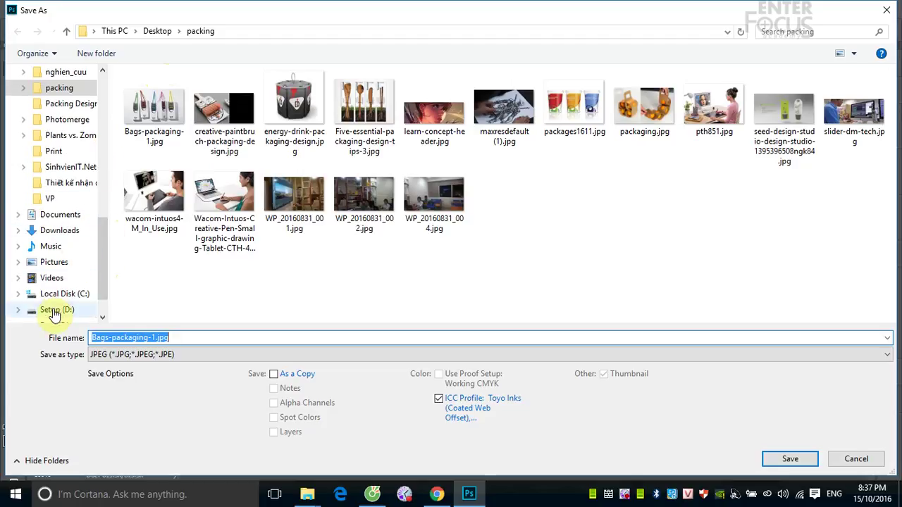
{"action": "scroll", "coordinate": [78, 296], "scroll_direction": "down", "scroll_amount": 1}
{"action": "left_click", "coordinate": [54, 278]}
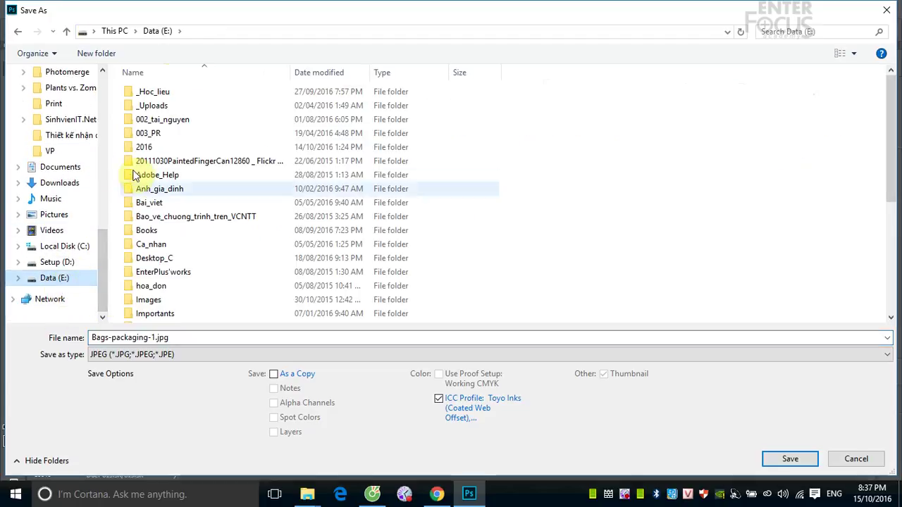
{"action": "double_click", "coordinate": [141, 146]}
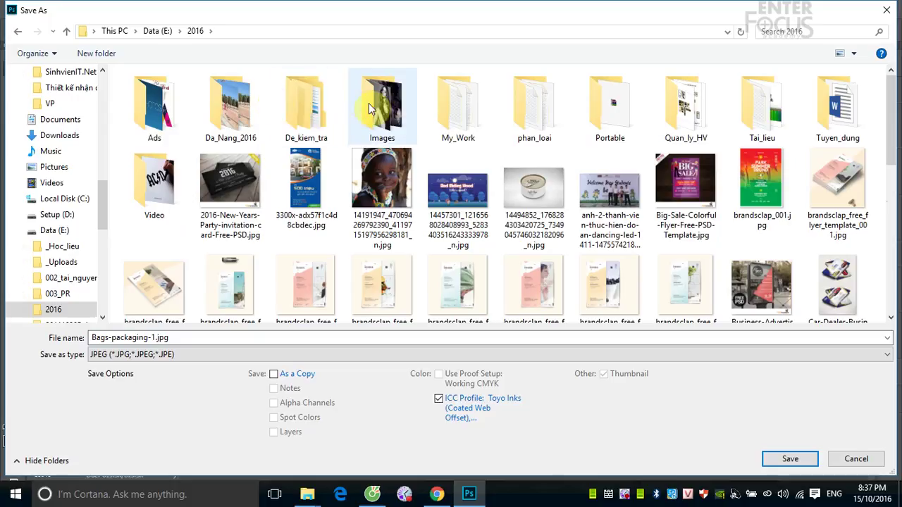
{"action": "double_click", "coordinate": [382, 106]}
{"action": "double_click", "coordinate": [159, 105]}
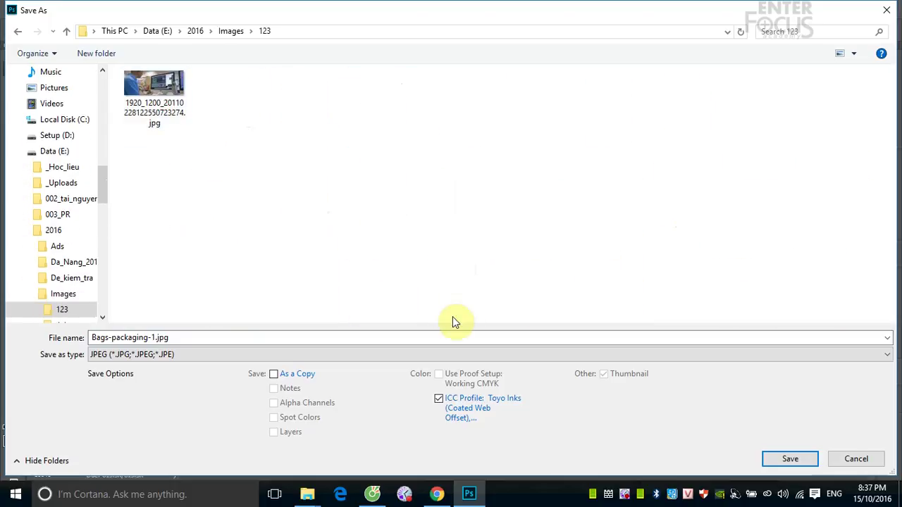
{"action": "left_click", "coordinate": [792, 457]}
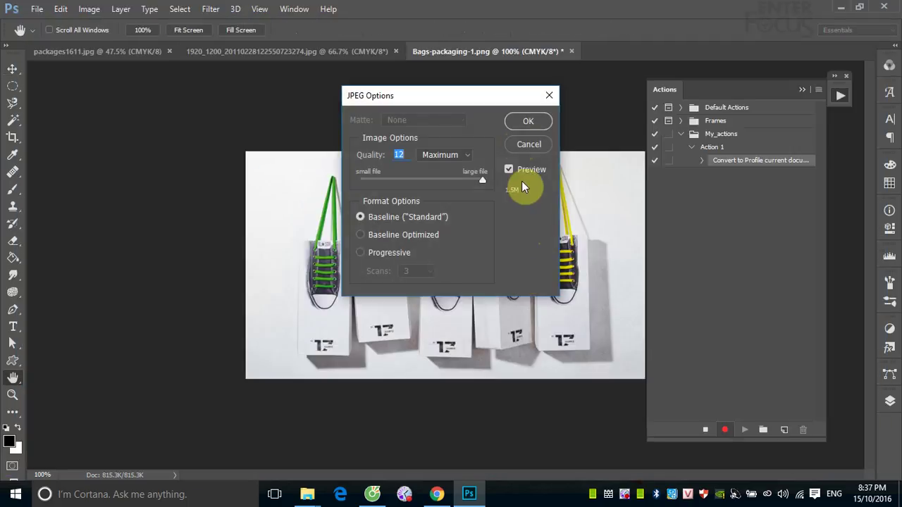
{"action": "left_click", "coordinate": [534, 123]}
{"action": "left_click", "coordinate": [563, 52]}
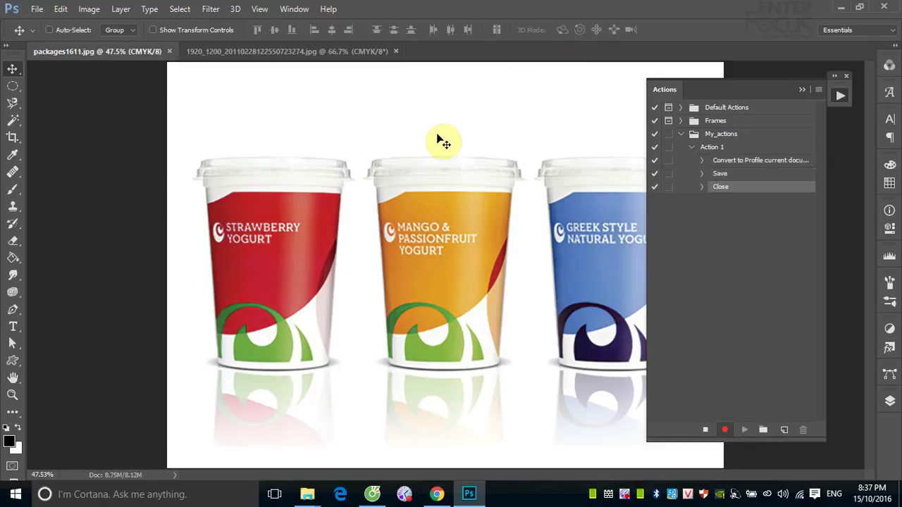
Stop recording Action 1 and close packages1611 and the wedding photo
{"action": "left_click", "coordinate": [706, 431]}
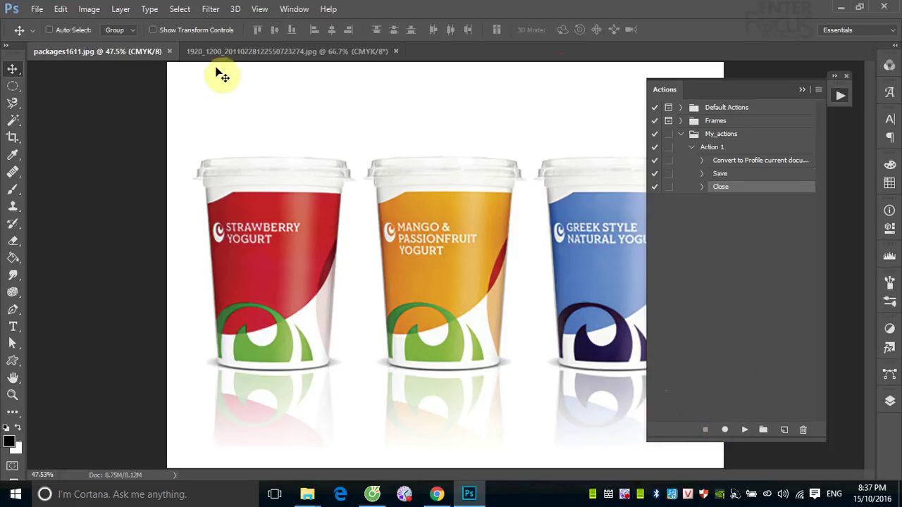
{"action": "left_click", "coordinate": [169, 51]}
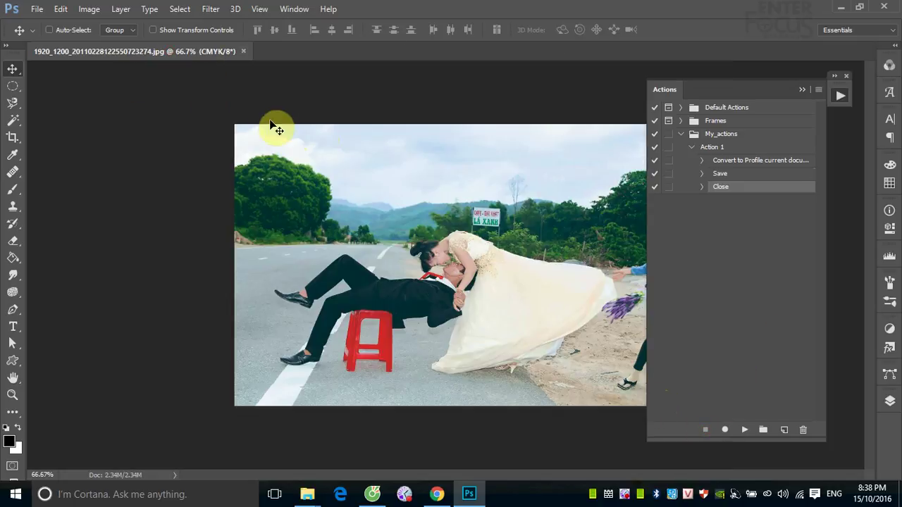
{"action": "left_click", "coordinate": [241, 52]}
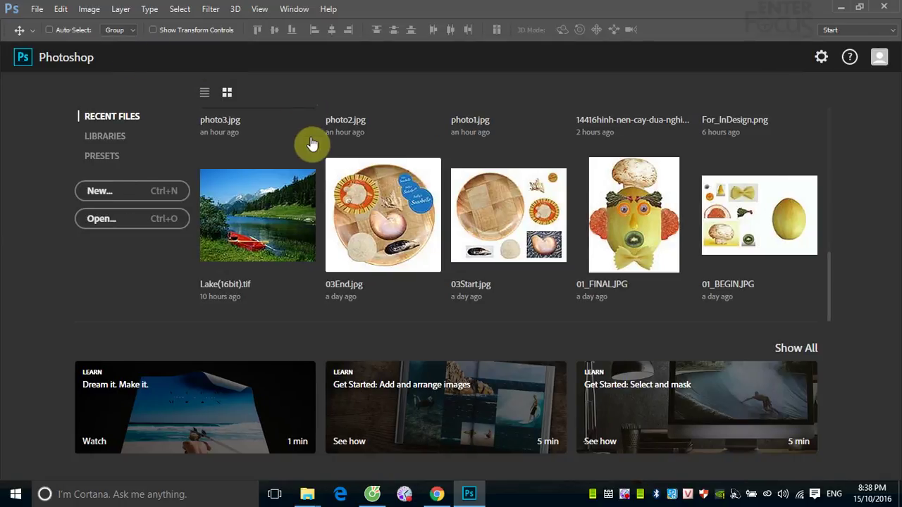
Run Action 1 on Lake(16bit).tif, cancel its save, and close it
{"action": "left_click", "coordinate": [259, 211]}
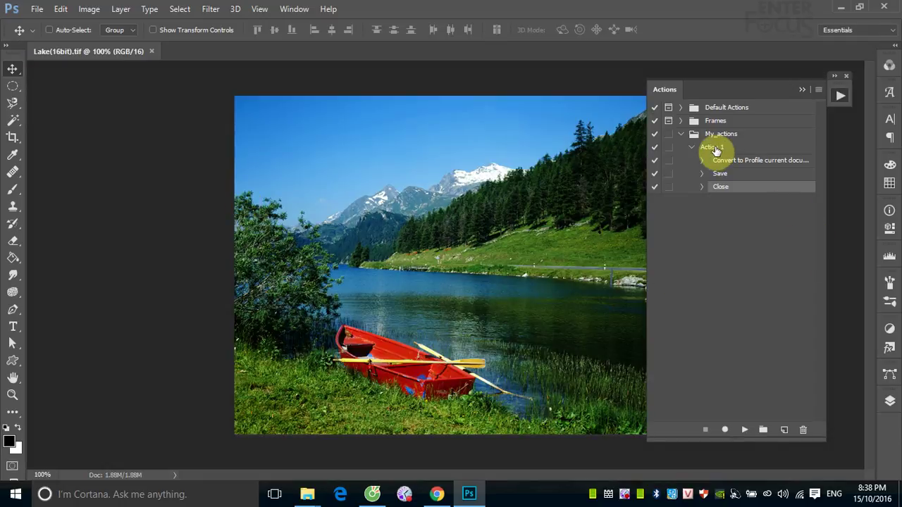
{"action": "left_click", "coordinate": [713, 148]}
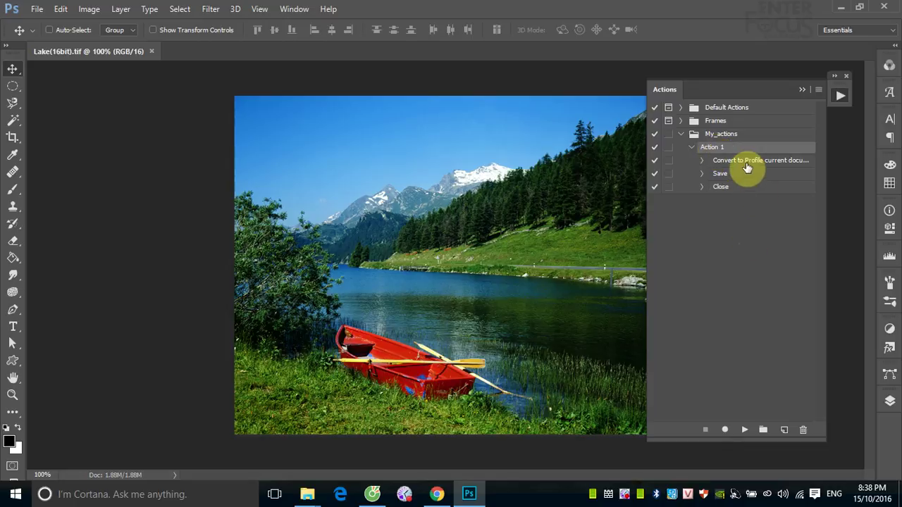
{"action": "left_click", "coordinate": [744, 429]}
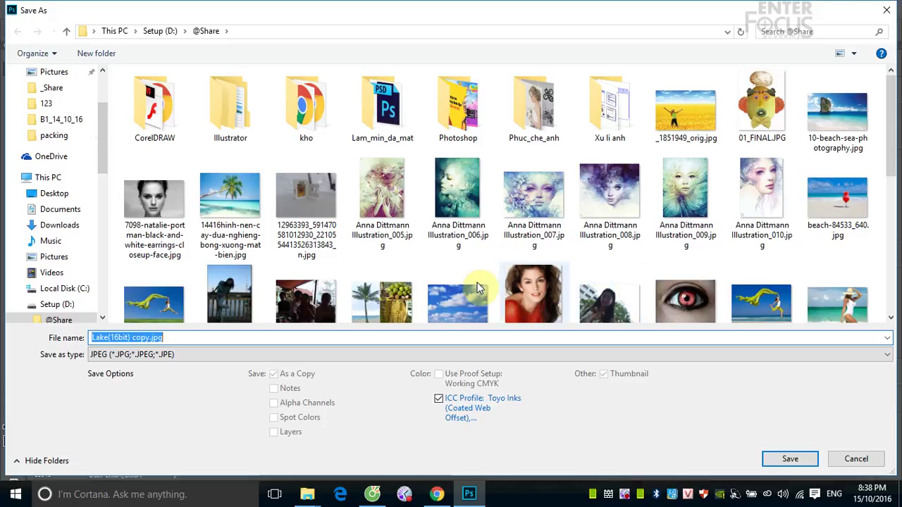
{"action": "left_click", "coordinate": [861, 465]}
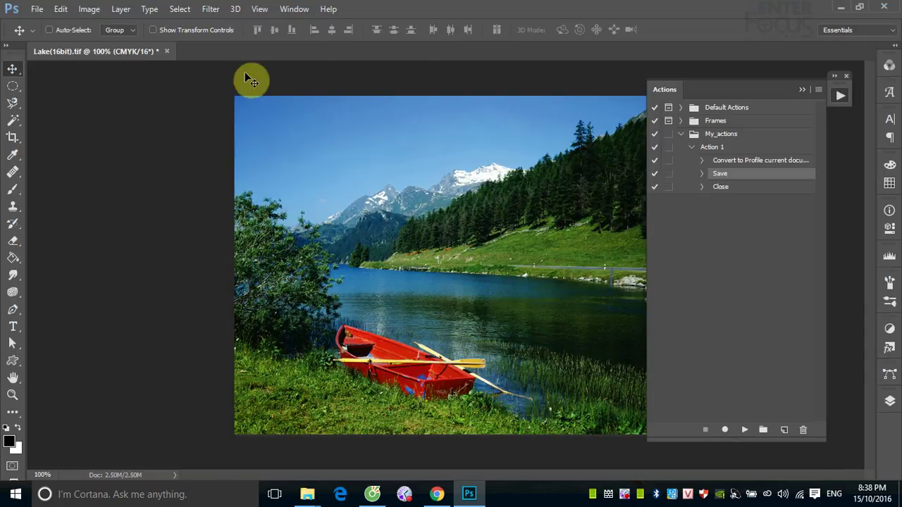
{"action": "left_click", "coordinate": [167, 52]}
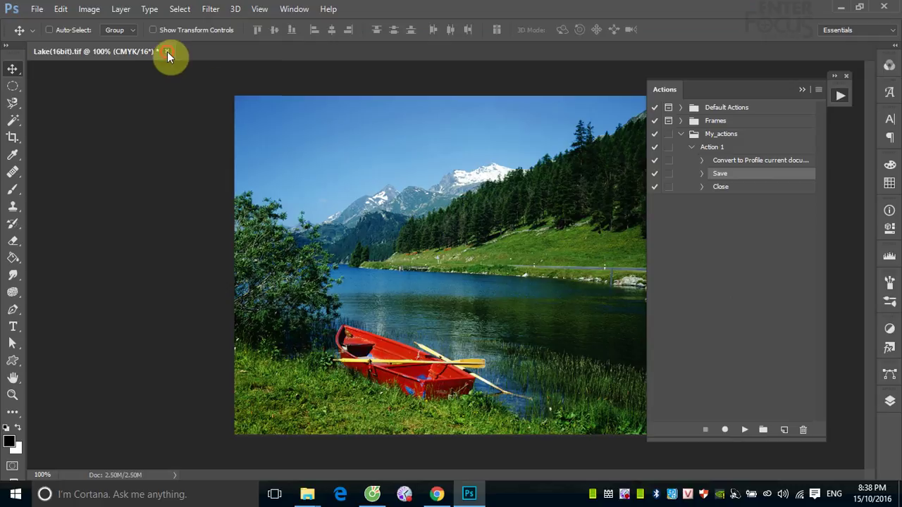
Discard the lake photo's changes, then run Action 1 on 03End.jpg and 01_FINAL.JPG
{"action": "left_click", "coordinate": [461, 196]}
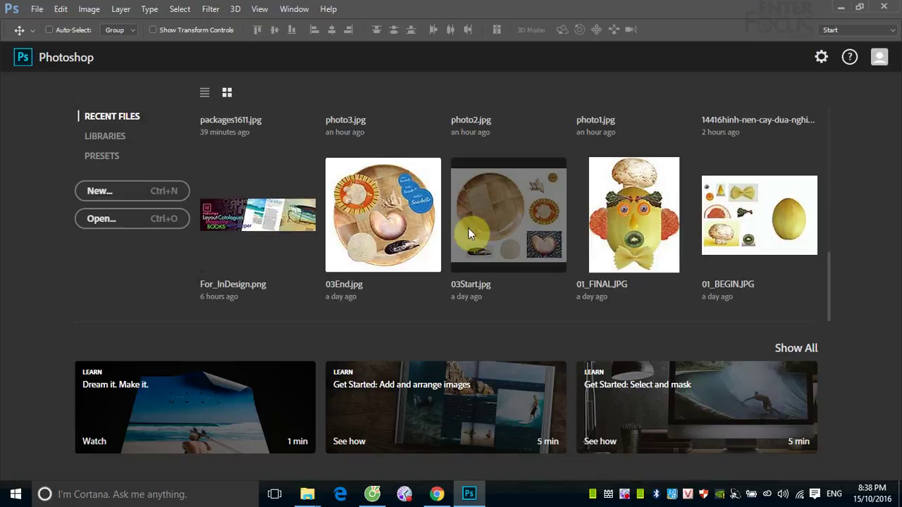
{"action": "left_click", "coordinate": [374, 232]}
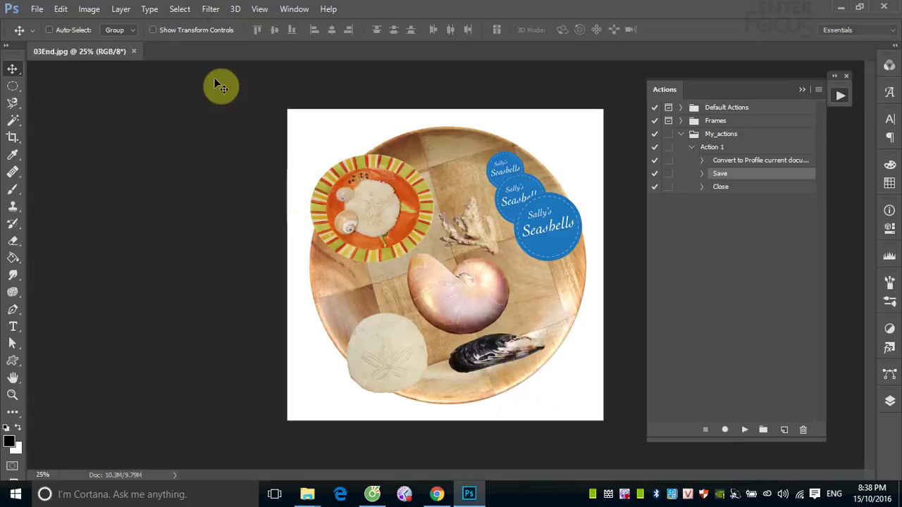
{"action": "left_click", "coordinate": [717, 148]}
{"action": "left_click", "coordinate": [746, 427]}
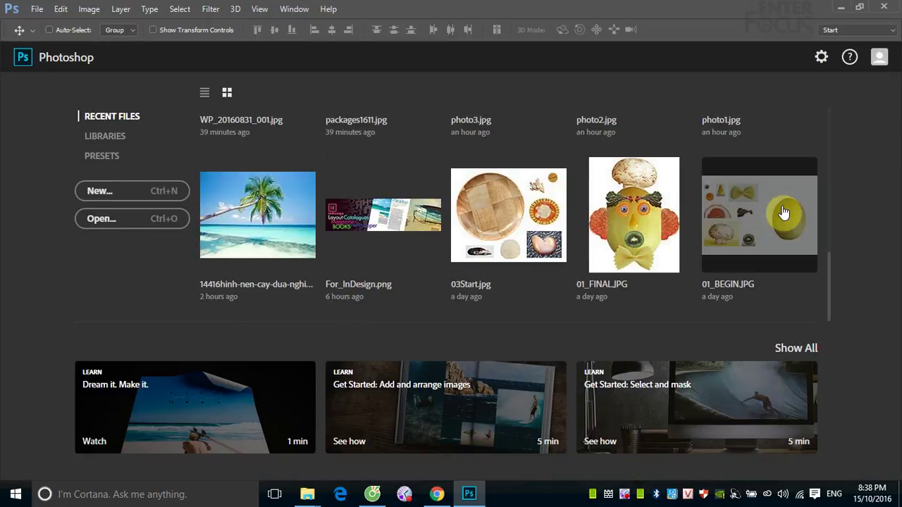
{"action": "left_click", "coordinate": [640, 216]}
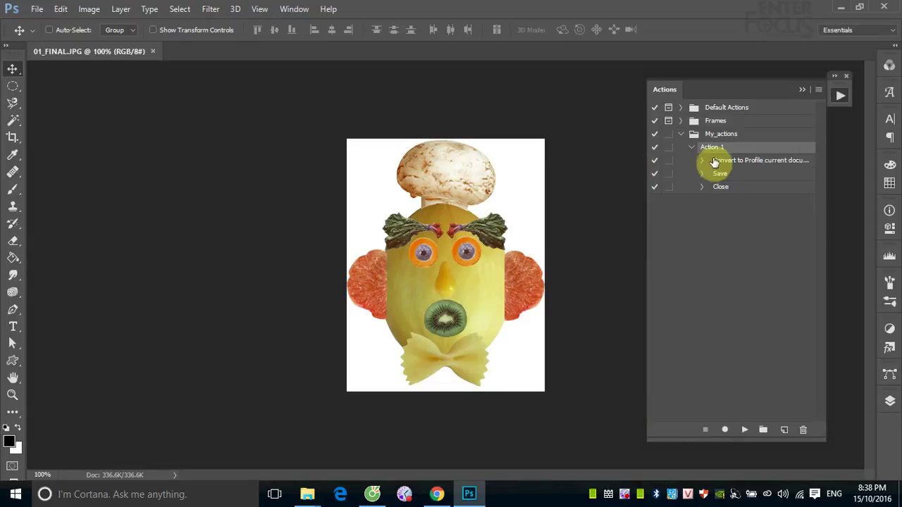
{"action": "left_click", "coordinate": [745, 430]}
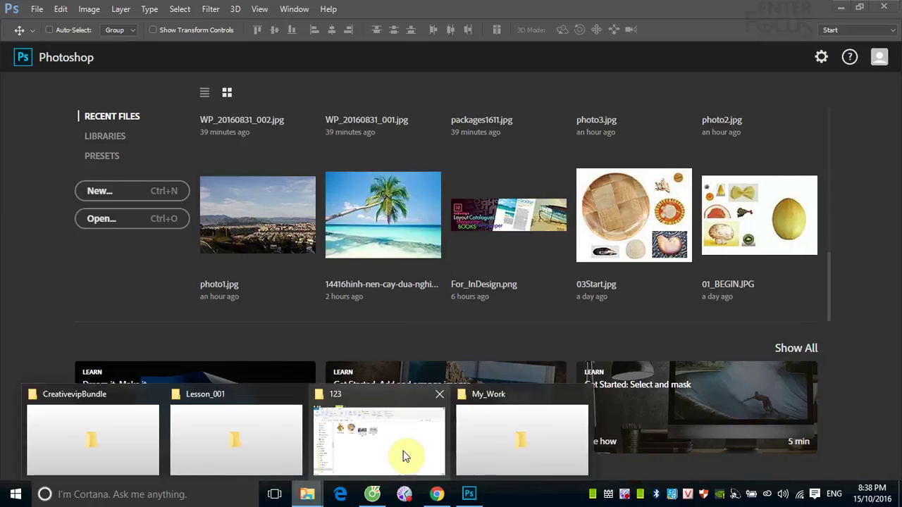
View the 123 folder holding 01_FINAL.jpg, 03End.jpg and Bags-packaging-1.jpg
{"action": "left_click", "coordinate": [372, 437]}
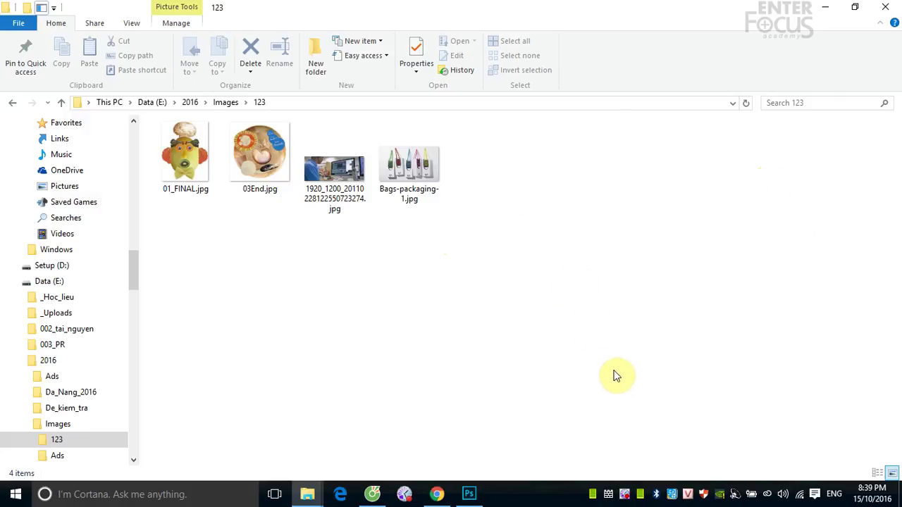
{"action": "left_click", "coordinate": [470, 496]}
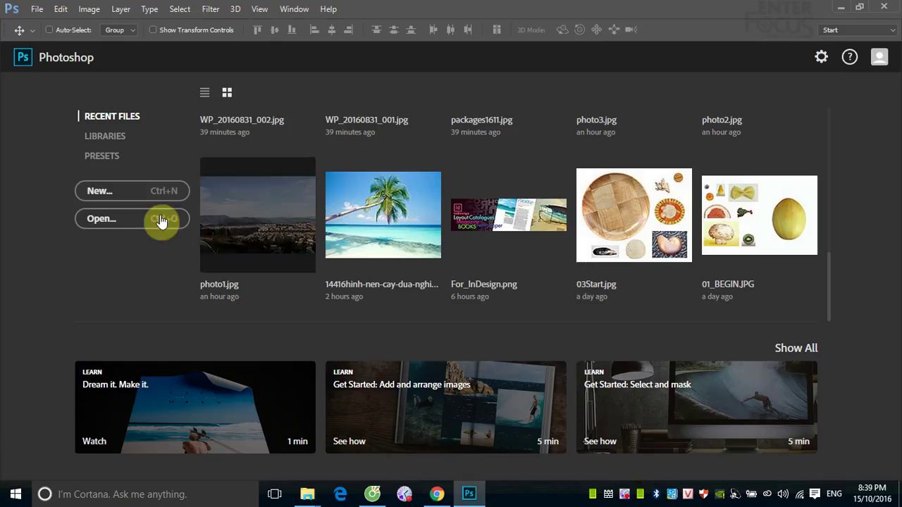
{"action": "left_click", "coordinate": [33, 12]}
{"action": "left_click", "coordinate": [43, 59]}
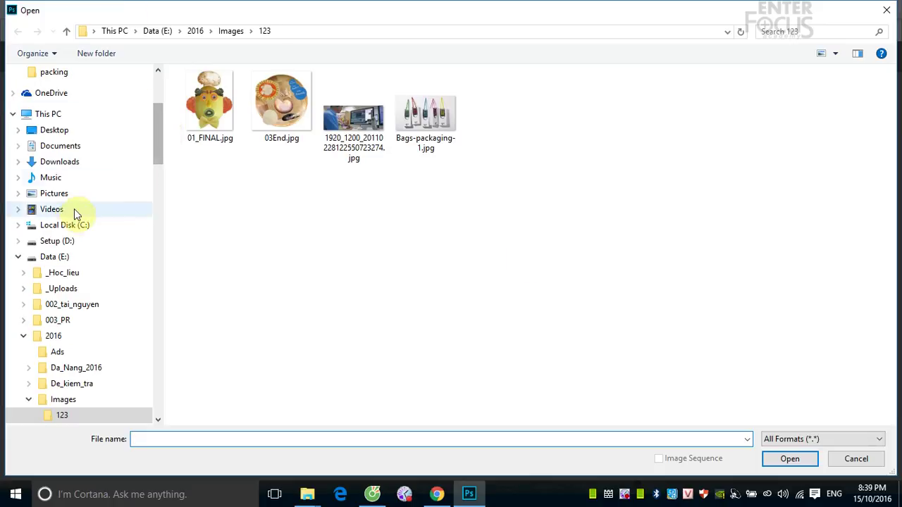
{"action": "left_click", "coordinate": [59, 240]}
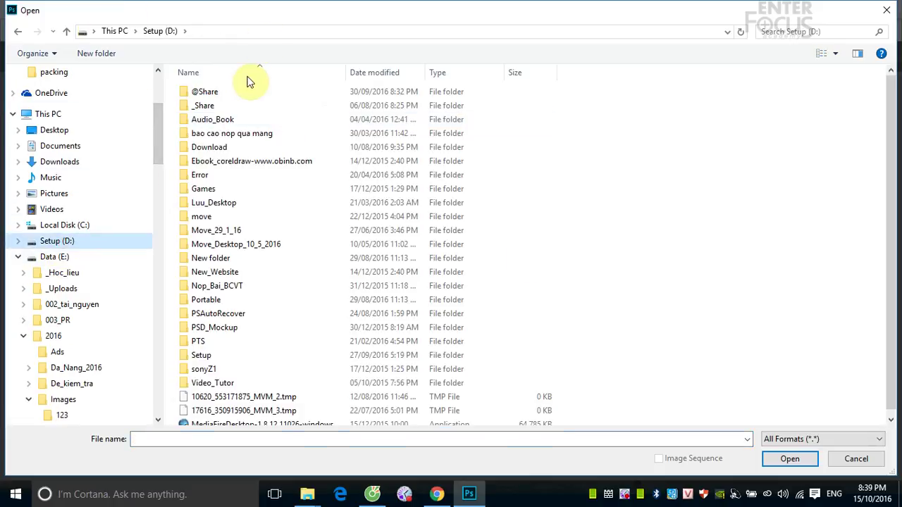
{"action": "double_click", "coordinate": [205, 95]}
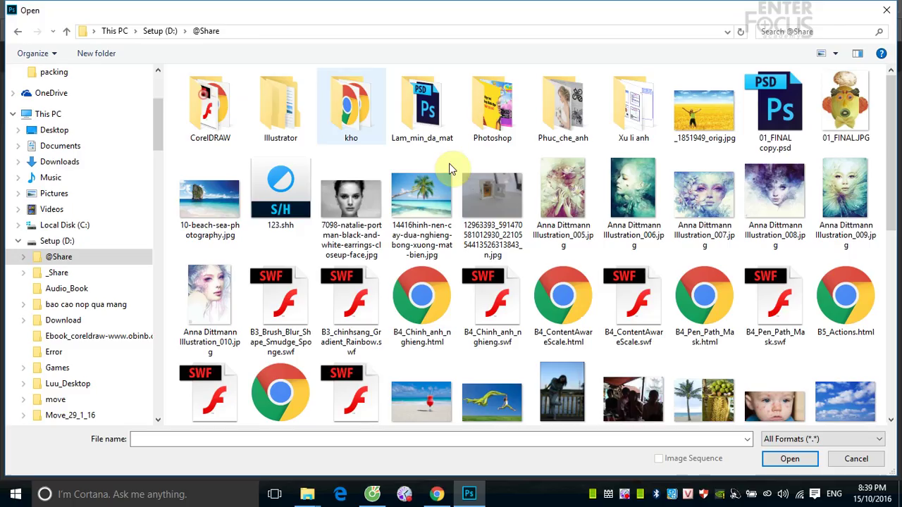
{"action": "left_click", "coordinate": [574, 184]}
{"action": "left_click", "coordinate": [704, 190], "text": "shift"}
{"action": "left_click", "coordinate": [775, 190], "text": "shift"}
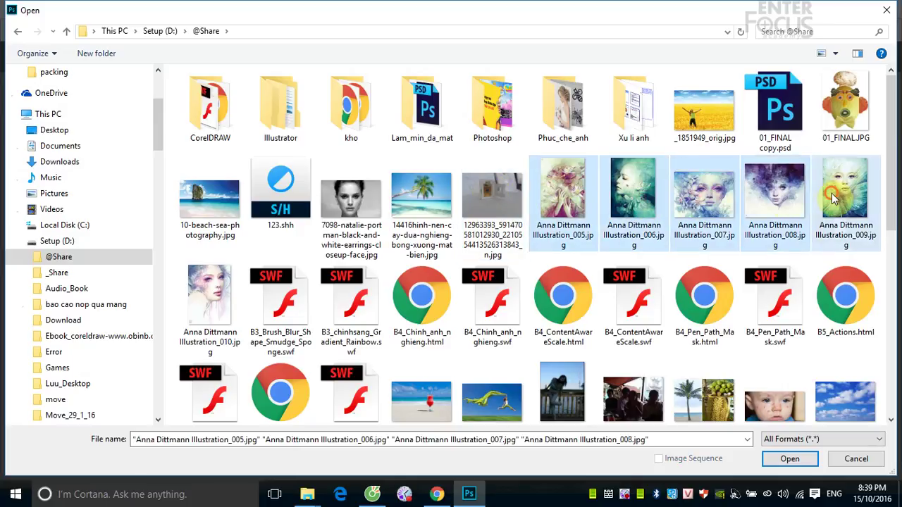
{"action": "left_click", "coordinate": [831, 198], "text": "shift"}
{"action": "left_click", "coordinate": [238, 310], "text": "shift"}
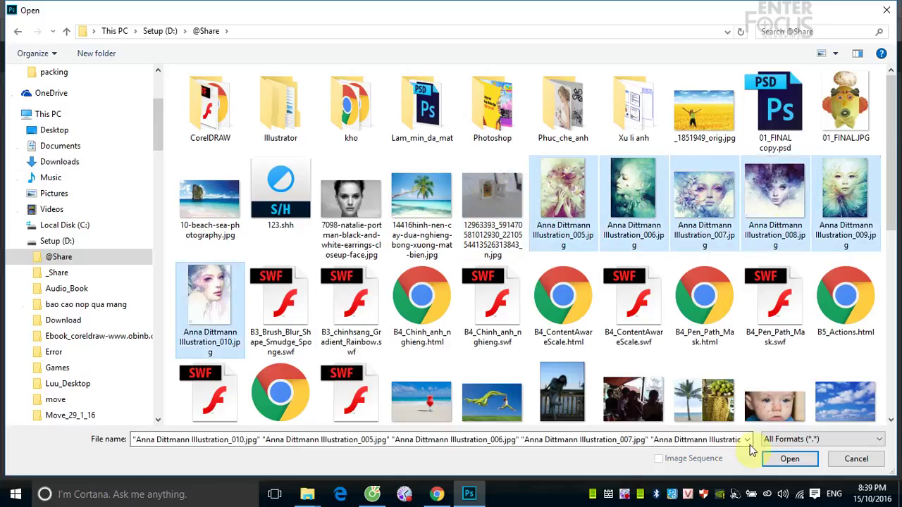
{"action": "left_click", "coordinate": [787, 458]}
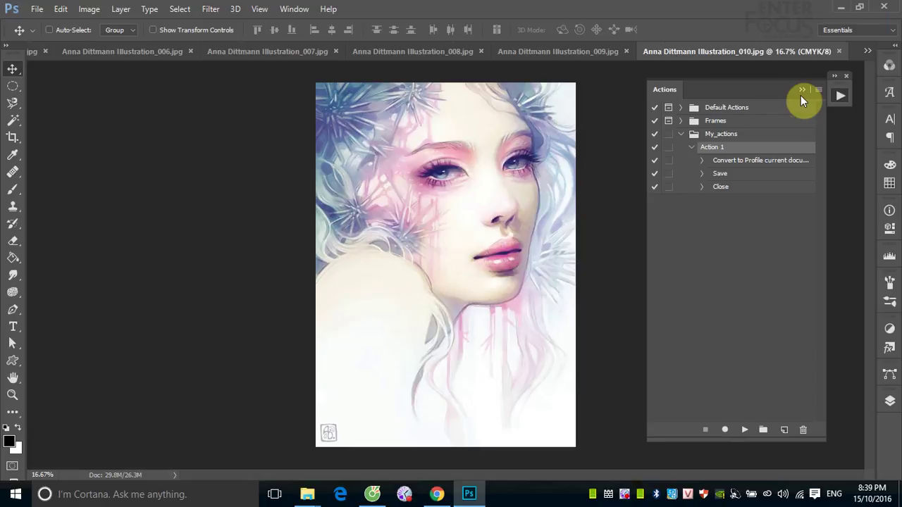
Play Action 1 on Illustration_010, then open Action 1's Action Options
{"action": "left_click", "coordinate": [745, 429]}
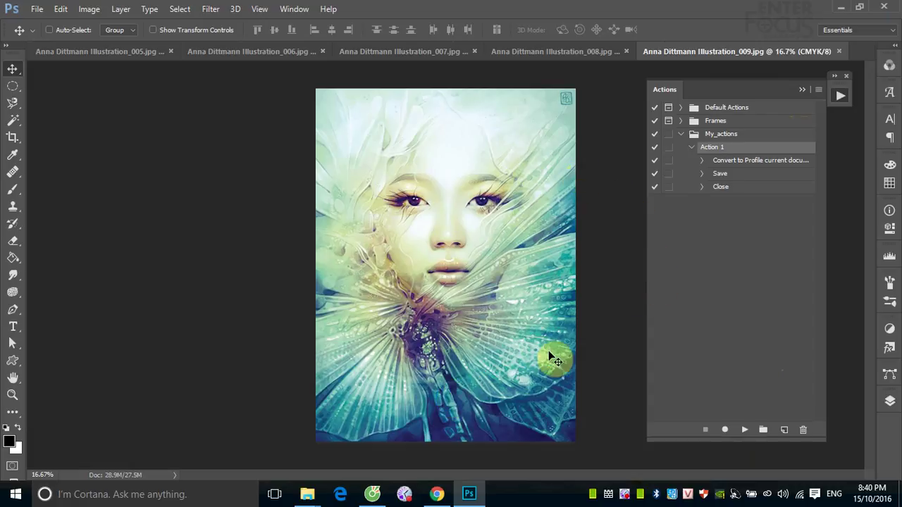
{"action": "left_click", "coordinate": [747, 431]}
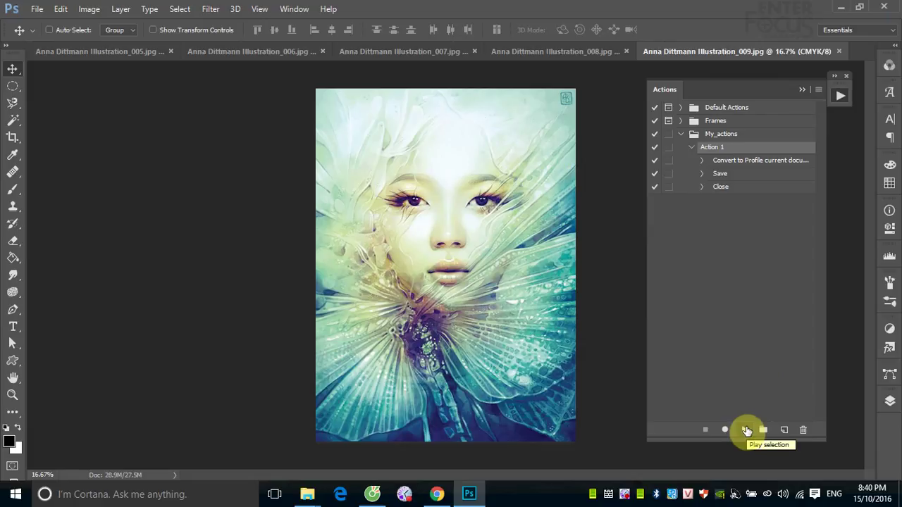
{"action": "double_click", "coordinate": [757, 148]}
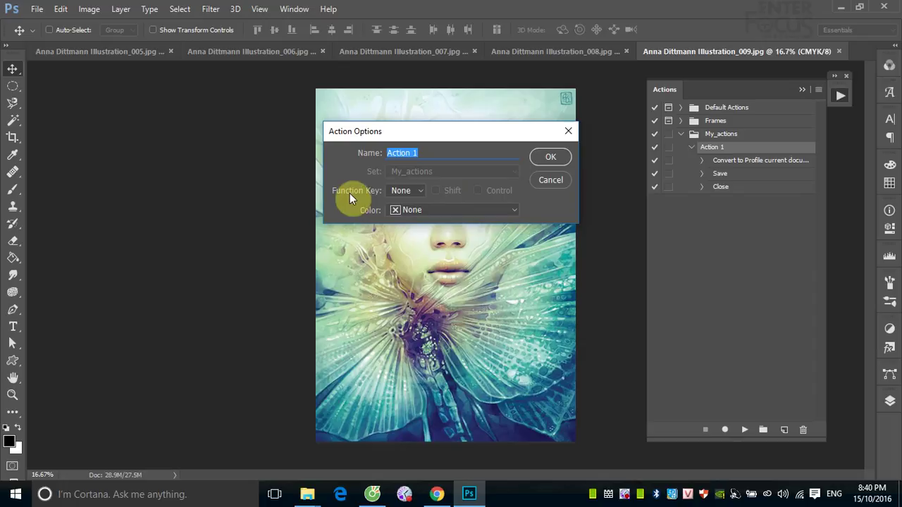
Assign F11 as Action 1's function key and confirm
{"action": "left_click", "coordinate": [424, 191]}
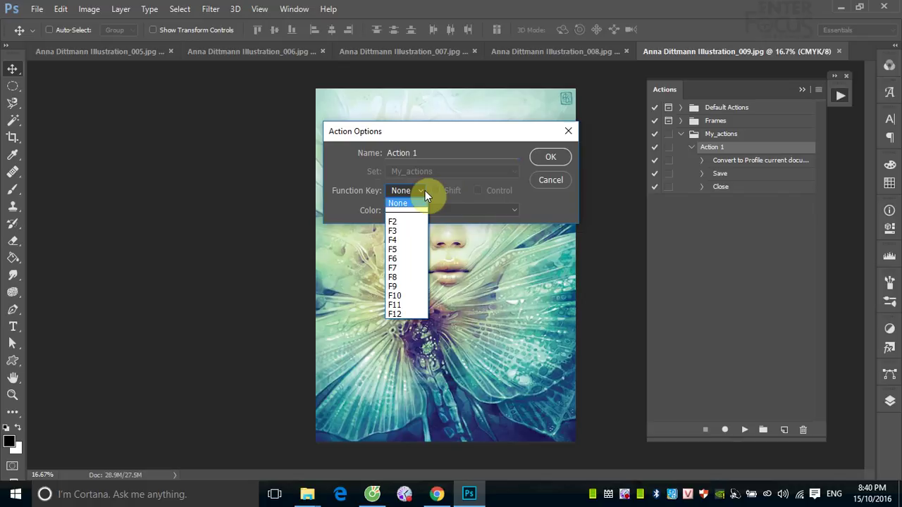
{"action": "left_click", "coordinate": [392, 306]}
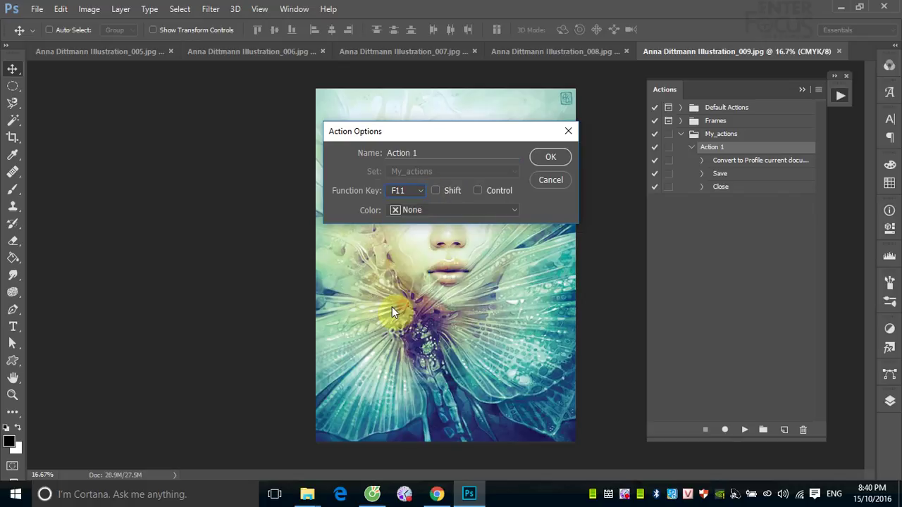
{"action": "left_click", "coordinate": [551, 157]}
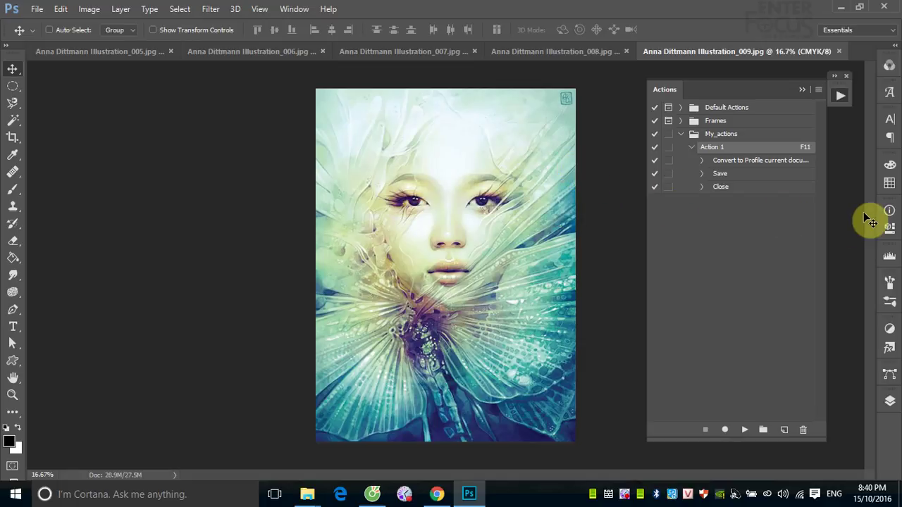
Run Action 1 with F11 on Illustrations 009, 008, 007 and 006
{"action": "key", "text": "F11"}
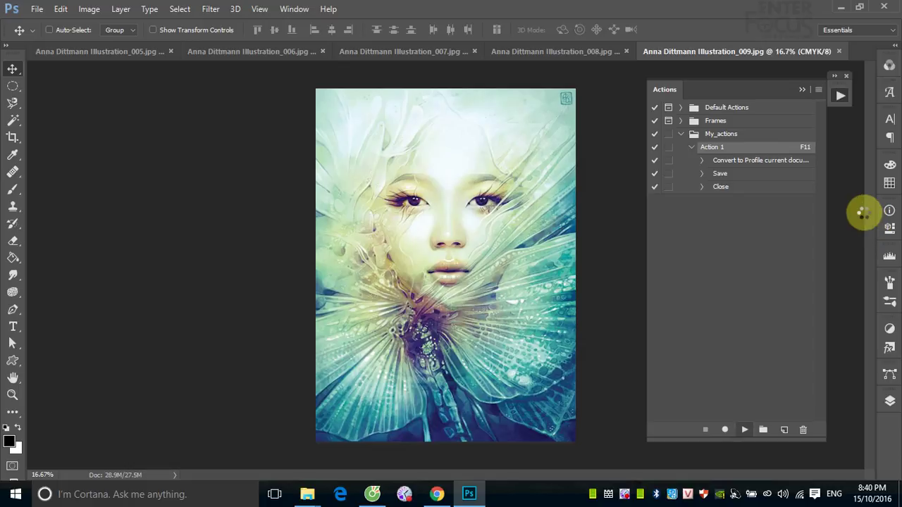
{"action": "key", "text": "F11"}
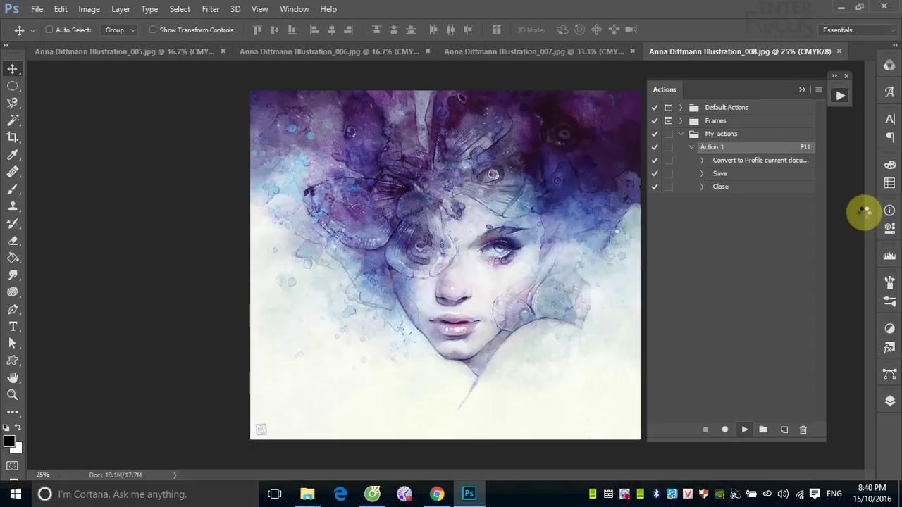
{"action": "key", "text": "F11"}
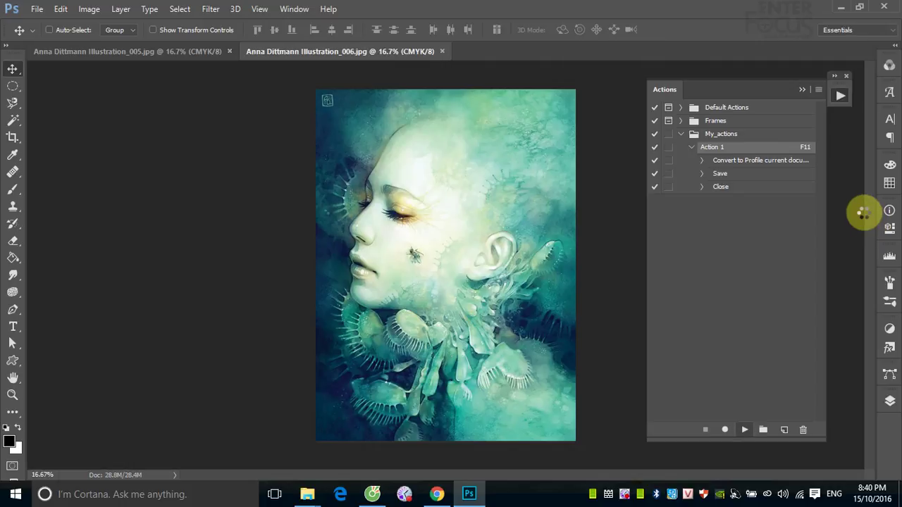
{"action": "key", "text": "F11"}
{"action": "key", "text": "F11"}
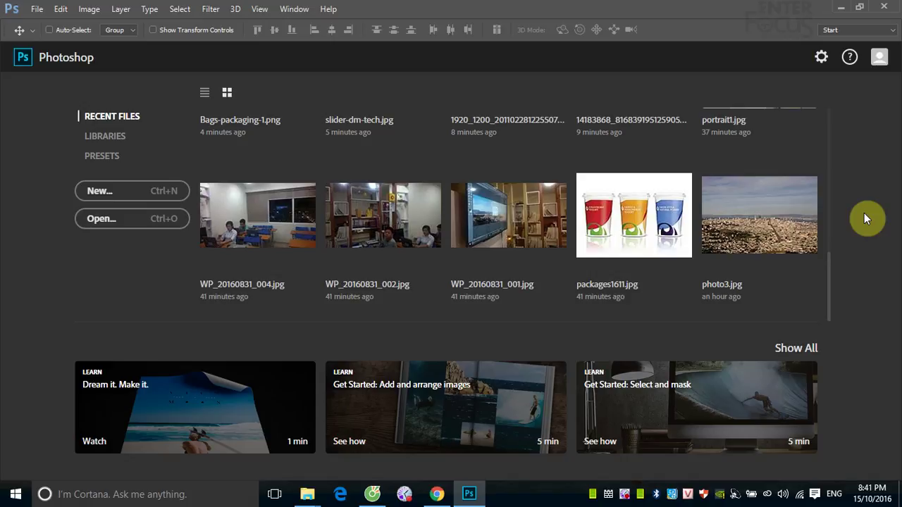
Open the recent photos WP_20160831_004, WP_20160831_002 and WP_20160831_001
{"action": "left_click", "coordinate": [255, 243]}
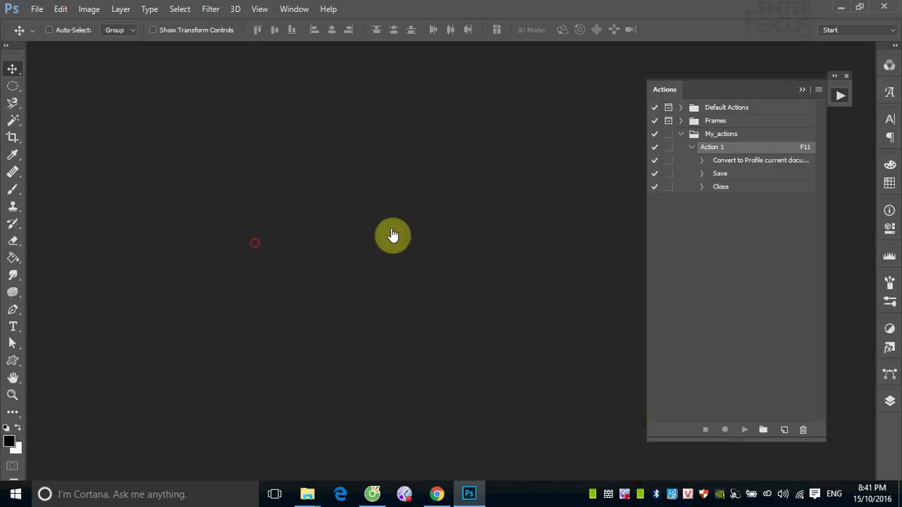
{"action": "left_click", "coordinate": [37, 10]}
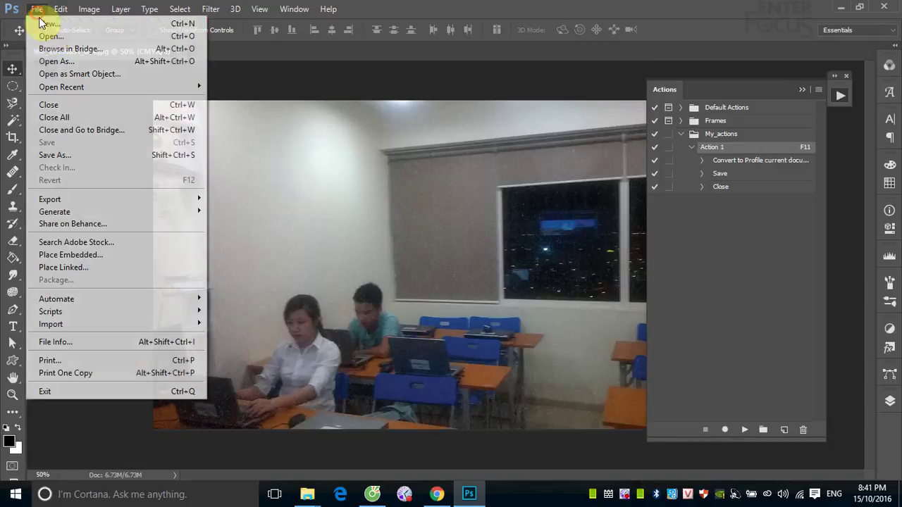
{"action": "mouse_move", "coordinate": [61, 86]}
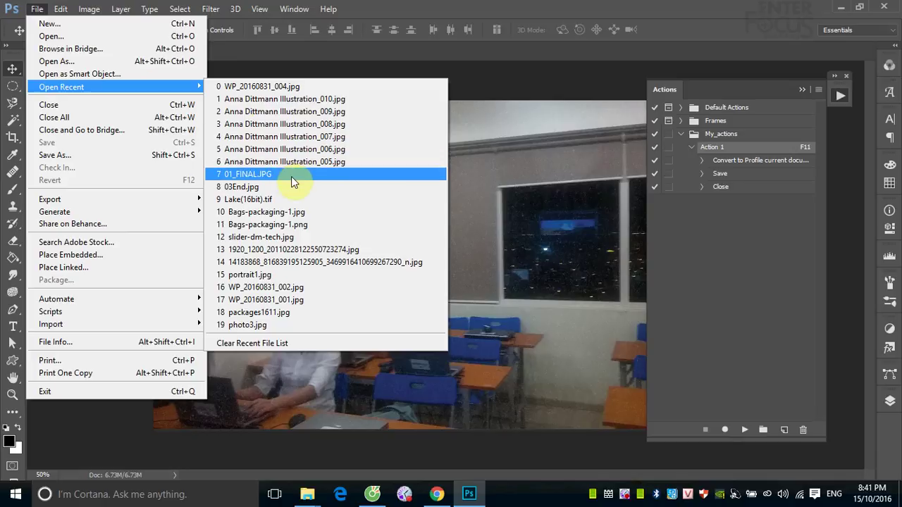
{"action": "left_click", "coordinate": [280, 287]}
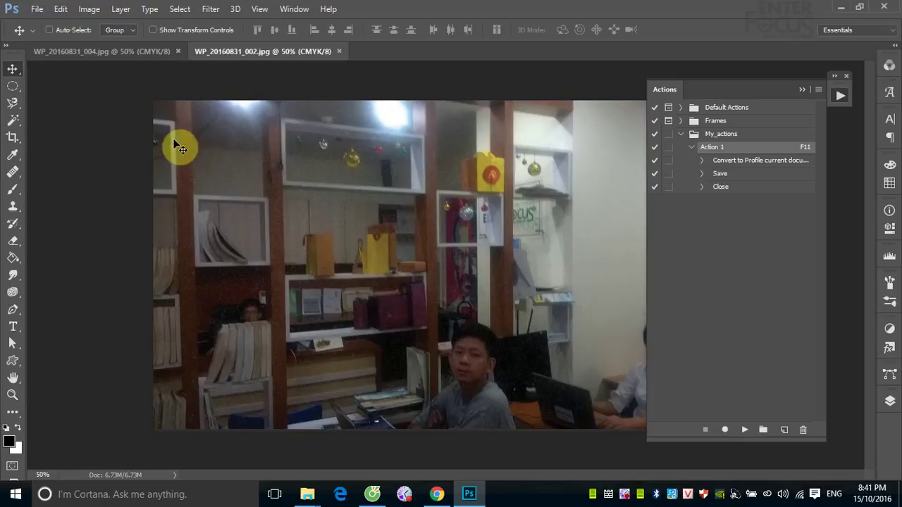
{"action": "left_click", "coordinate": [36, 9]}
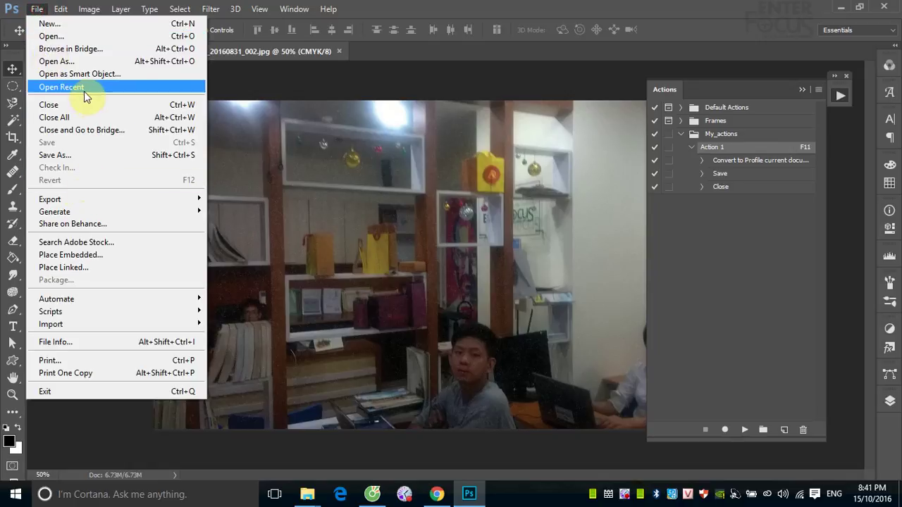
{"action": "mouse_move", "coordinate": [61, 86]}
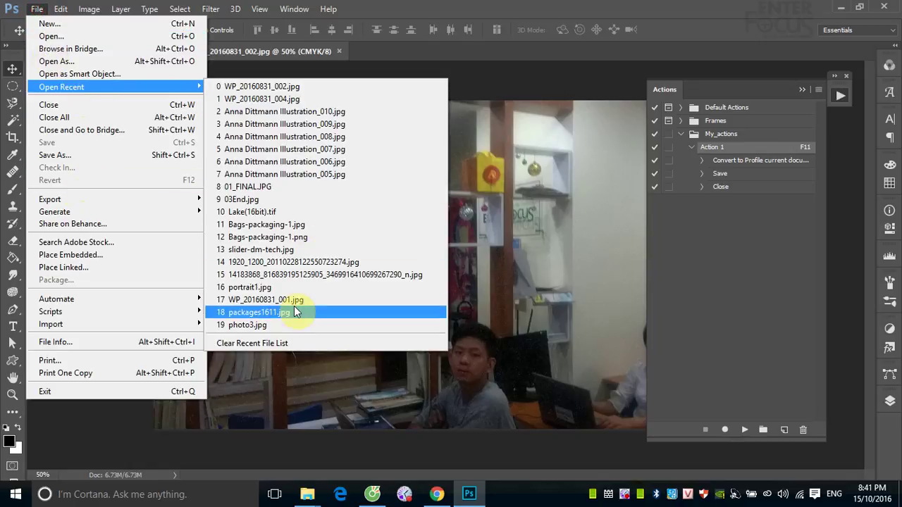
{"action": "left_click", "coordinate": [294, 299]}
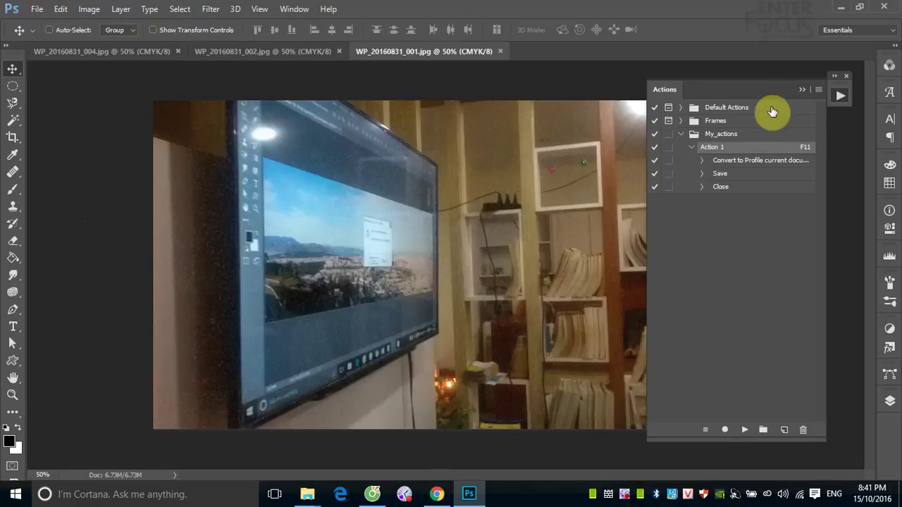
Collapse the Actions panel, check the _002 and _004 documents, then show Actions again
{"action": "left_click", "coordinate": [802, 90]}
{"action": "left_click", "coordinate": [268, 56]}
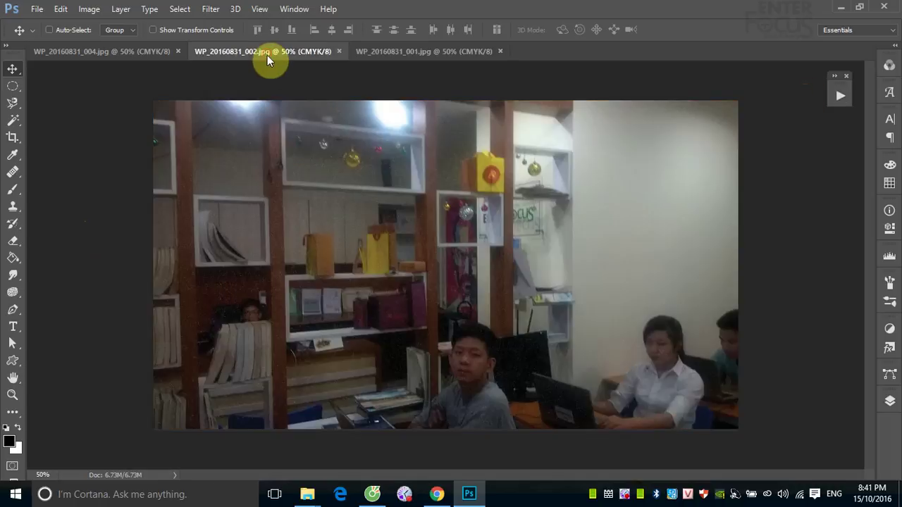
{"action": "left_click", "coordinate": [124, 55]}
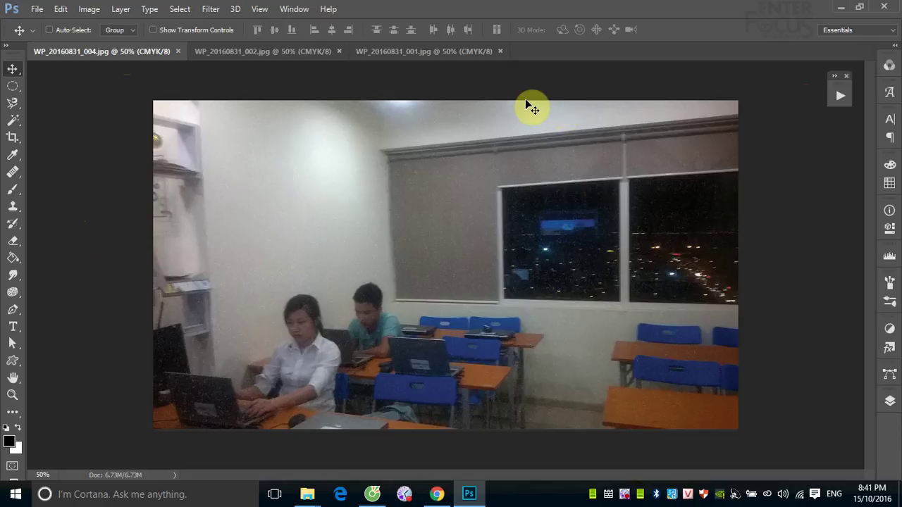
{"action": "left_click", "coordinate": [839, 96]}
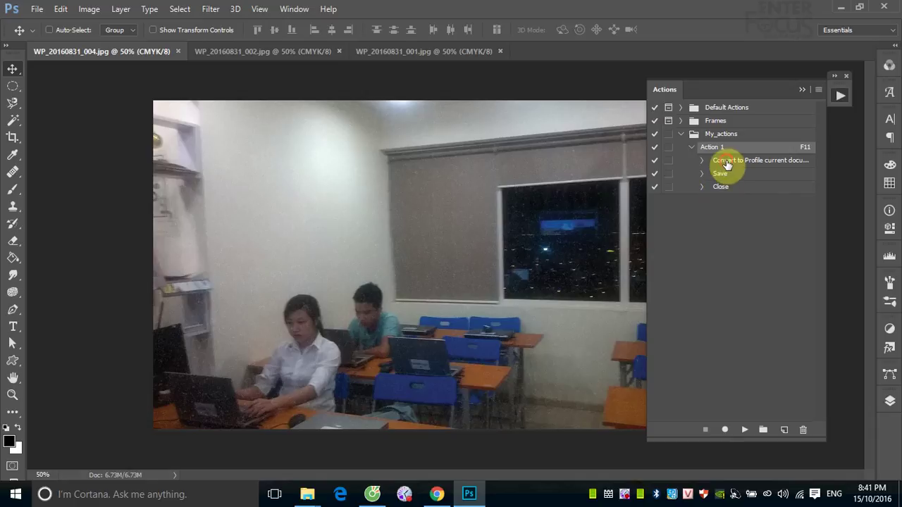
Duplicate Action 1's Convert to Profile, Save and Close steps twice, giving nine steps
{"action": "left_click", "coordinate": [726, 165]}
{"action": "left_click", "coordinate": [723, 189], "text": "shift"}
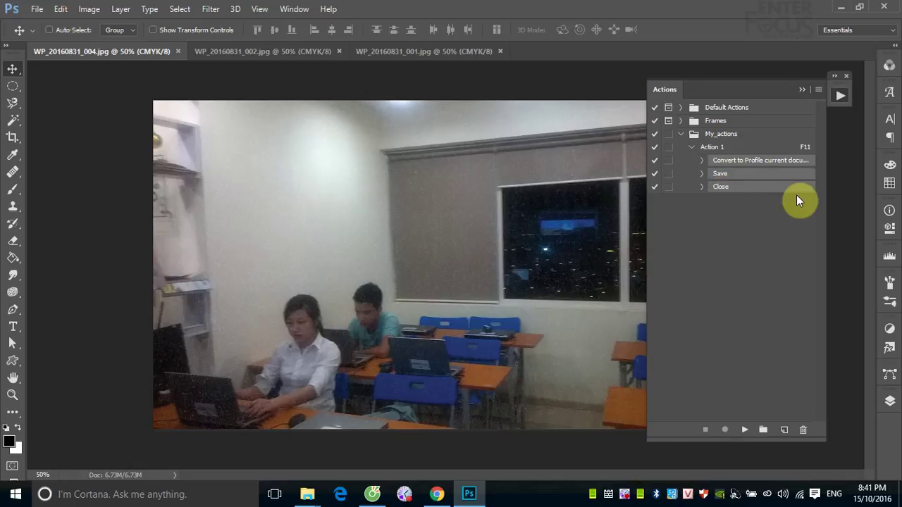
{"action": "left_click_drag", "start_coordinate": [796, 191], "coordinate": [783, 429]}
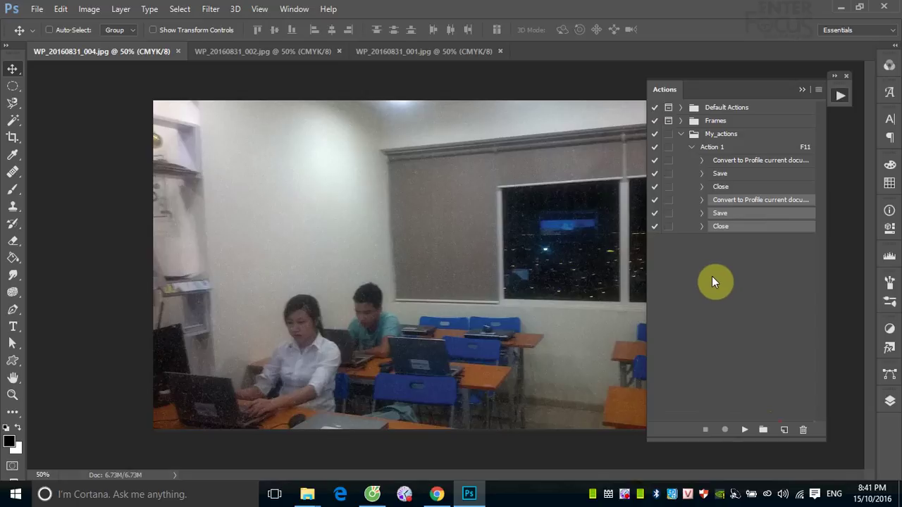
{"action": "left_click_drag", "start_coordinate": [771, 227], "coordinate": [782, 428]}
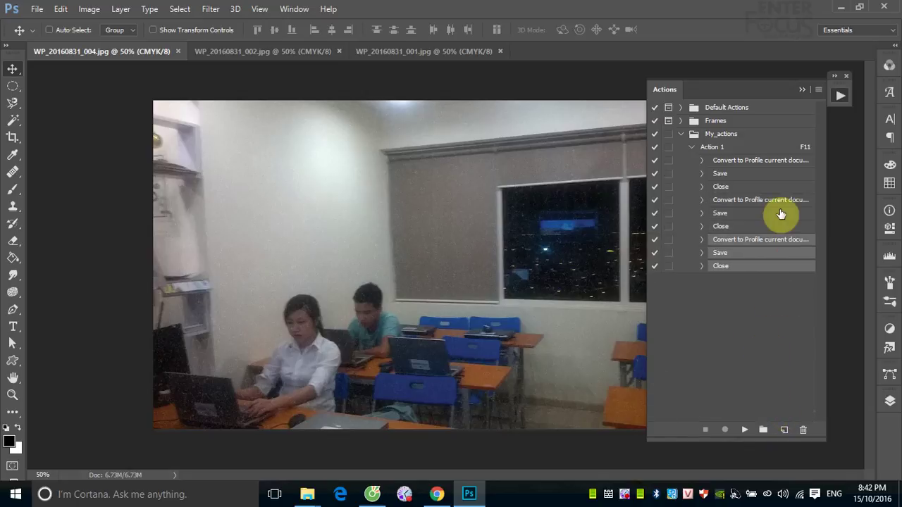
{"action": "left_click", "coordinate": [720, 147]}
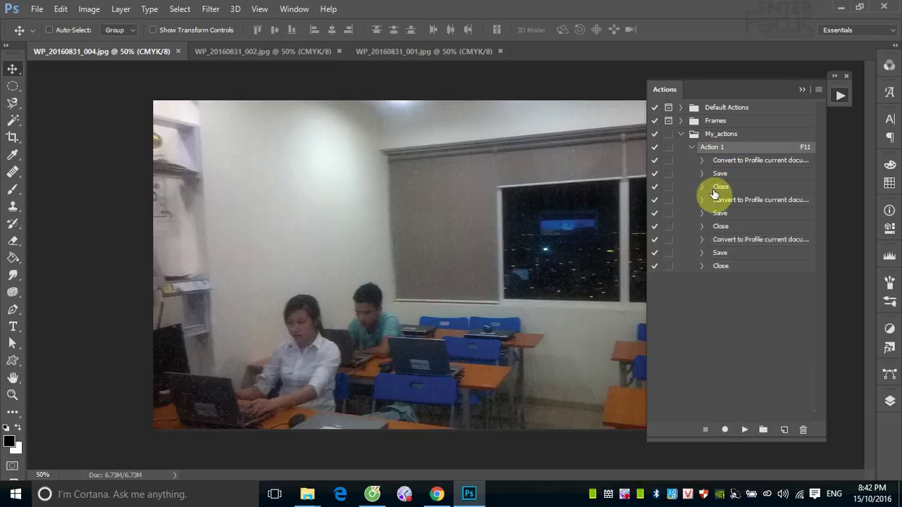
Play the extended Action 1 with F11 on the three classroom photos
{"action": "key", "text": "F11"}
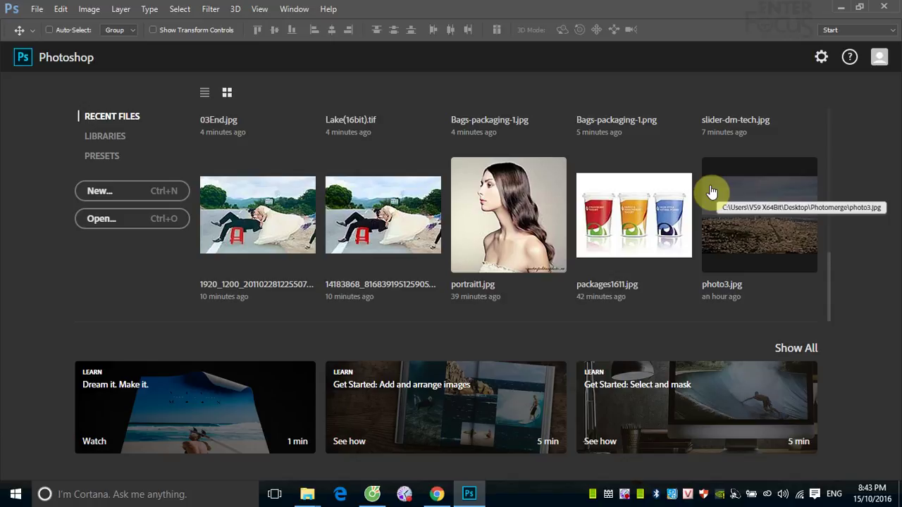
{"action": "left_click", "coordinate": [840, 7]}
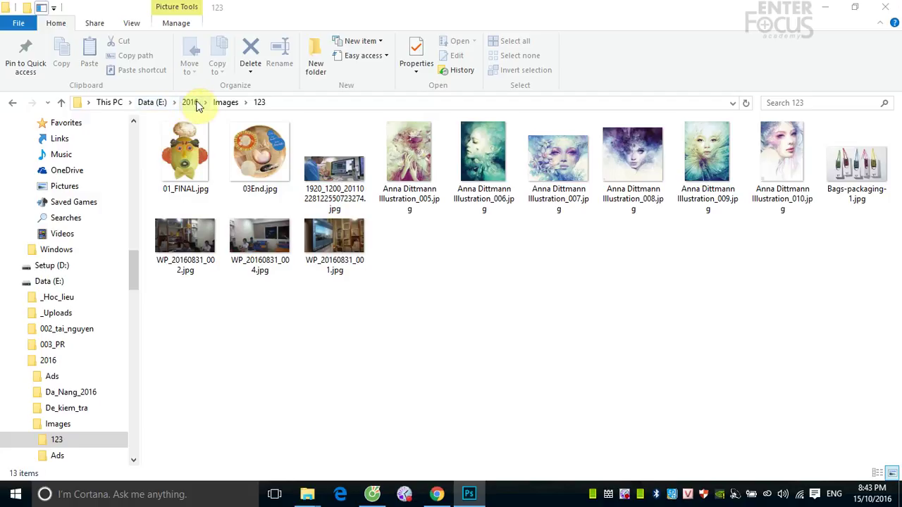
{"action": "left_click", "coordinate": [225, 103]}
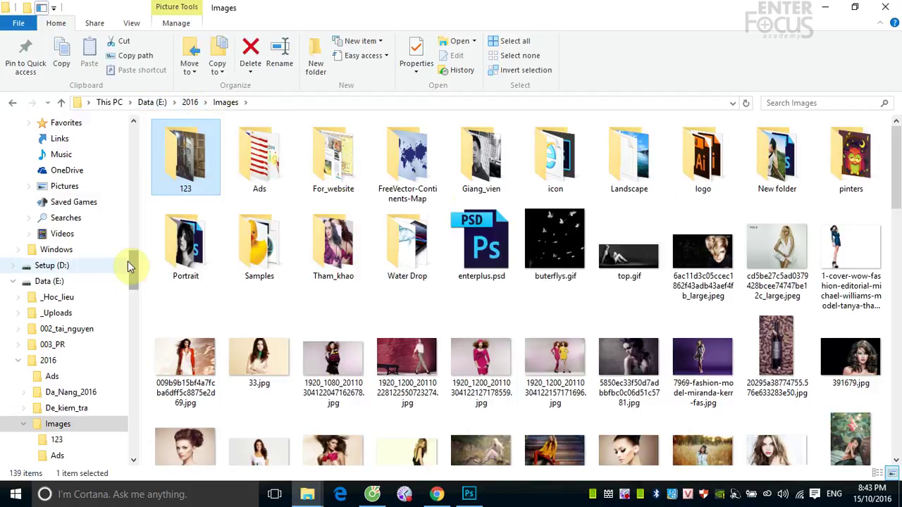
{"action": "left_click", "coordinate": [65, 266]}
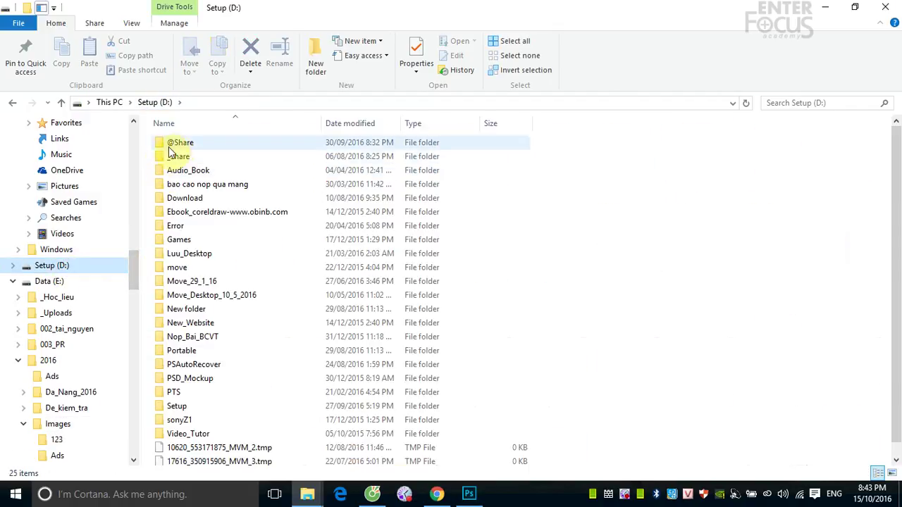
{"action": "double_click", "coordinate": [180, 144]}
{"action": "scroll", "coordinate": [627, 261], "scroll_direction": "down", "scroll_amount": 10}
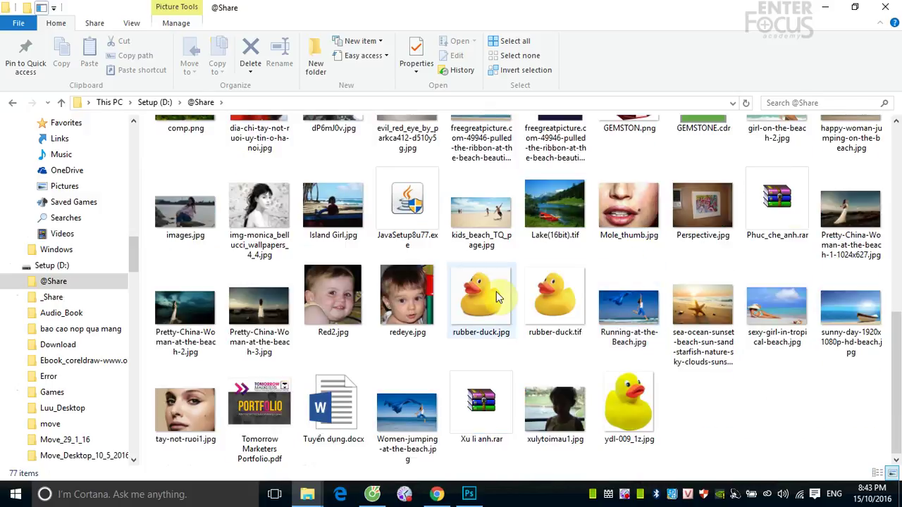
{"action": "left_click", "coordinate": [850, 211]}
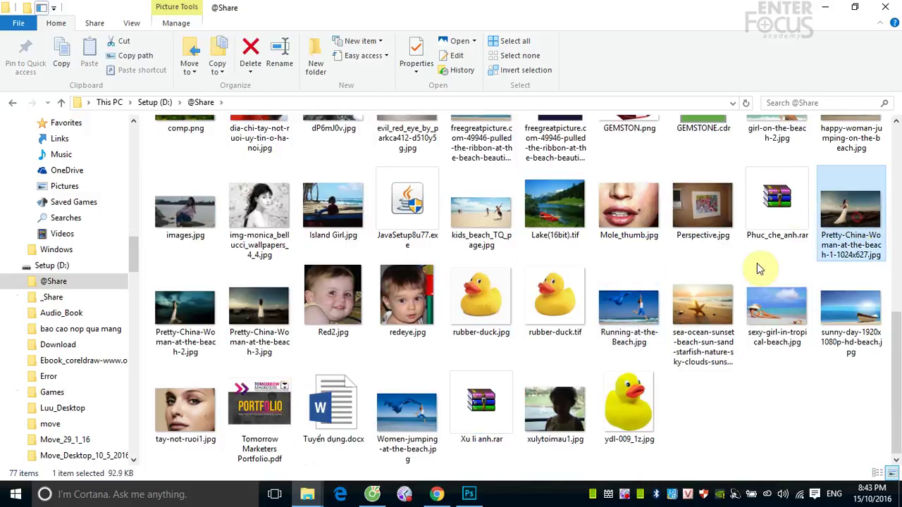
{"action": "left_click", "coordinate": [259, 313], "text": "shift"}
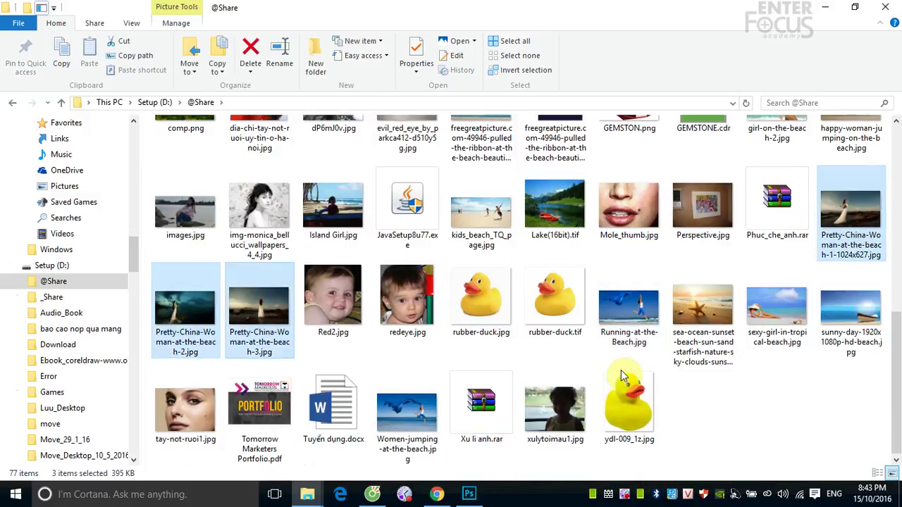
{"action": "left_click", "coordinate": [634, 323], "text": "ctrl"}
{"action": "left_click", "coordinate": [704, 317], "text": "ctrl"}
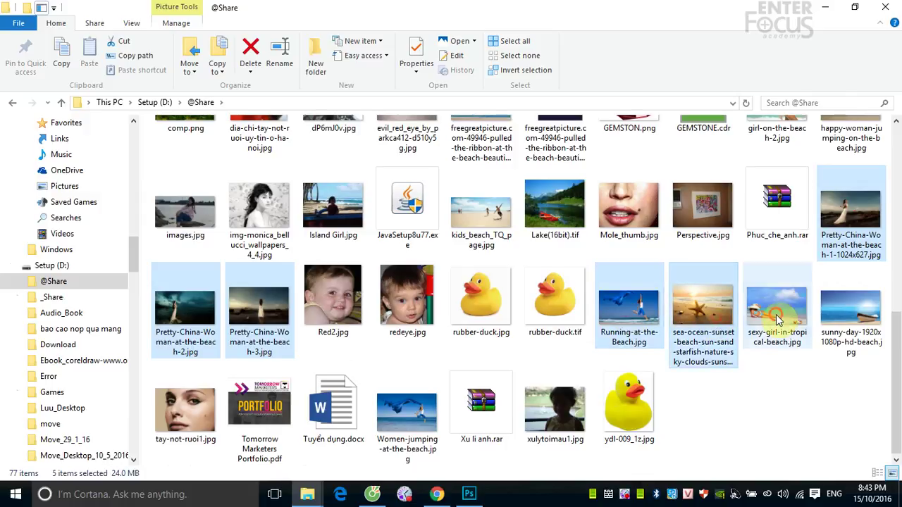
{"action": "left_click", "coordinate": [778, 315], "text": "ctrl"}
{"action": "left_click", "coordinate": [852, 314], "text": "ctrl"}
{"action": "left_click", "coordinate": [407, 415], "text": "ctrl"}
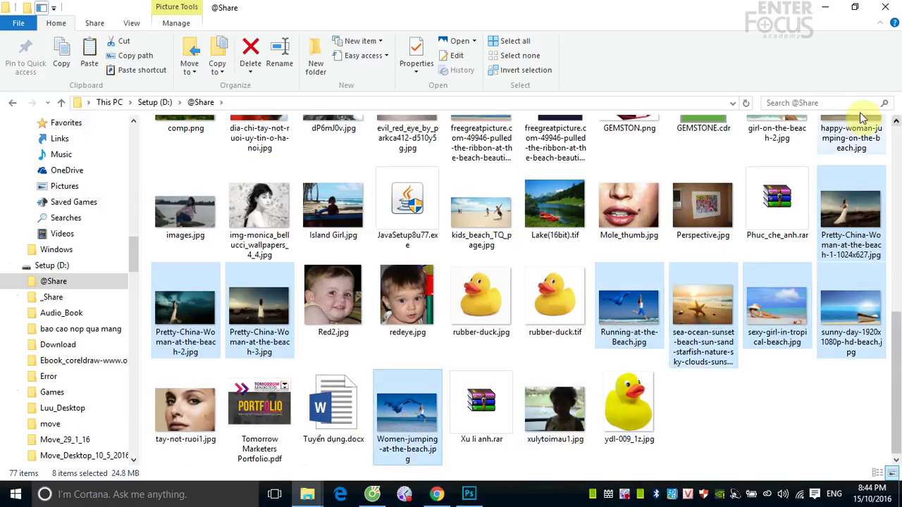
{"action": "left_click", "coordinate": [830, 12]}
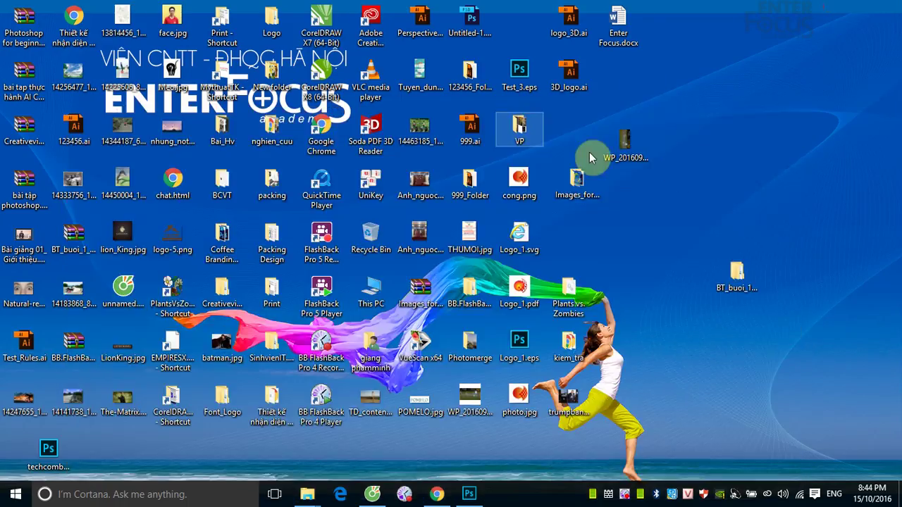
Create a new desktop folder named goc
{"action": "right_click", "coordinate": [727, 78]}
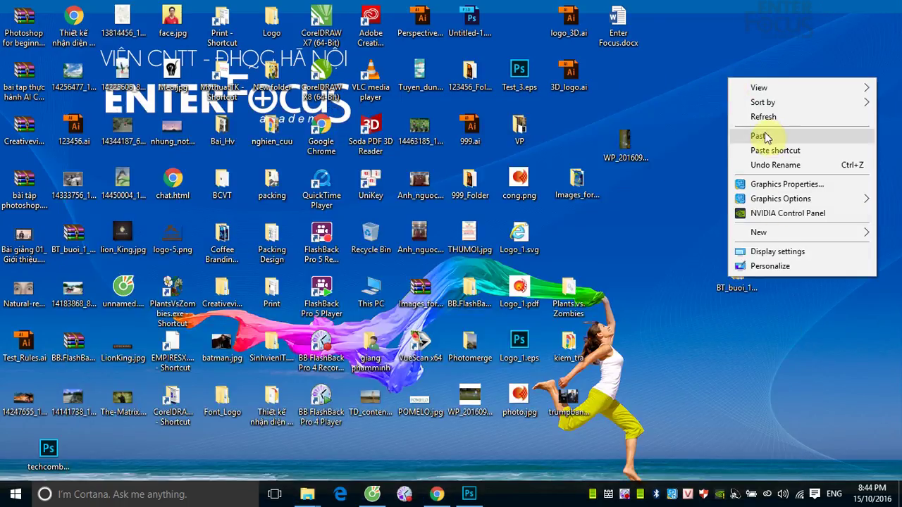
{"action": "mouse_move", "coordinate": [764, 232]}
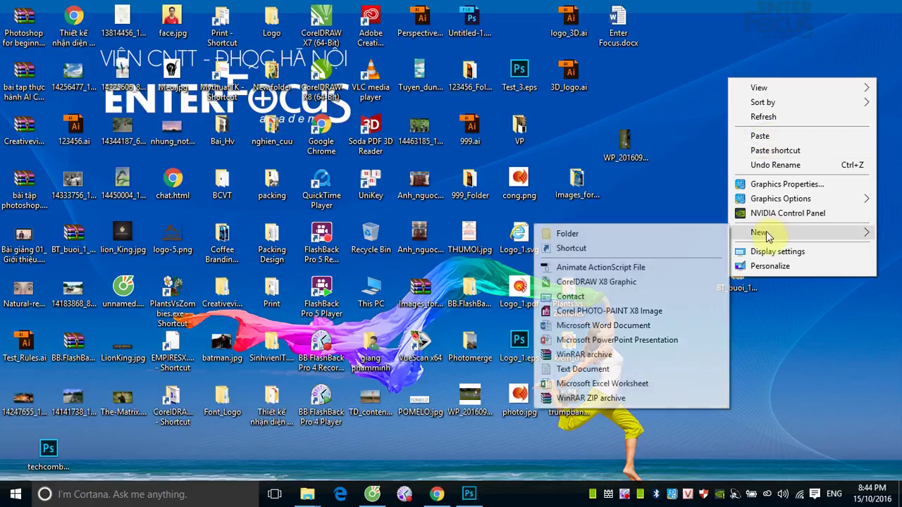
{"action": "left_click", "coordinate": [661, 236]}
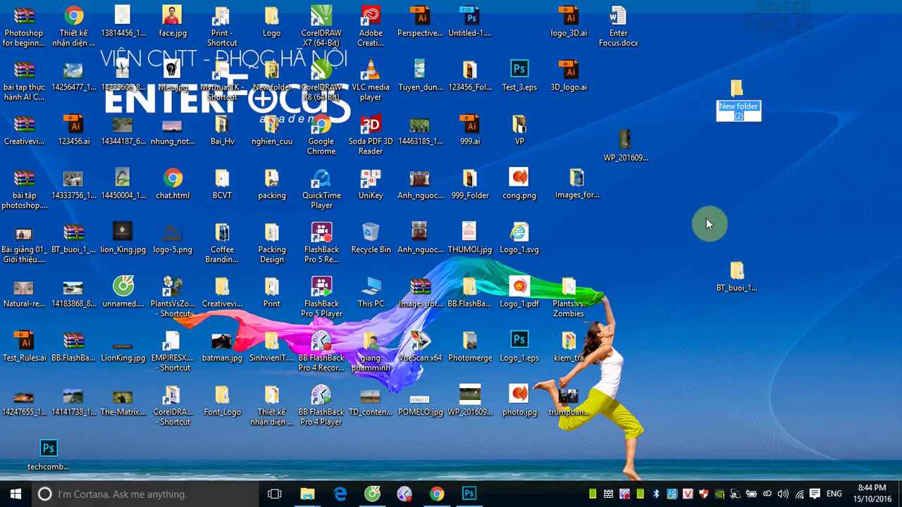
{"action": "type", "text": "goc"}
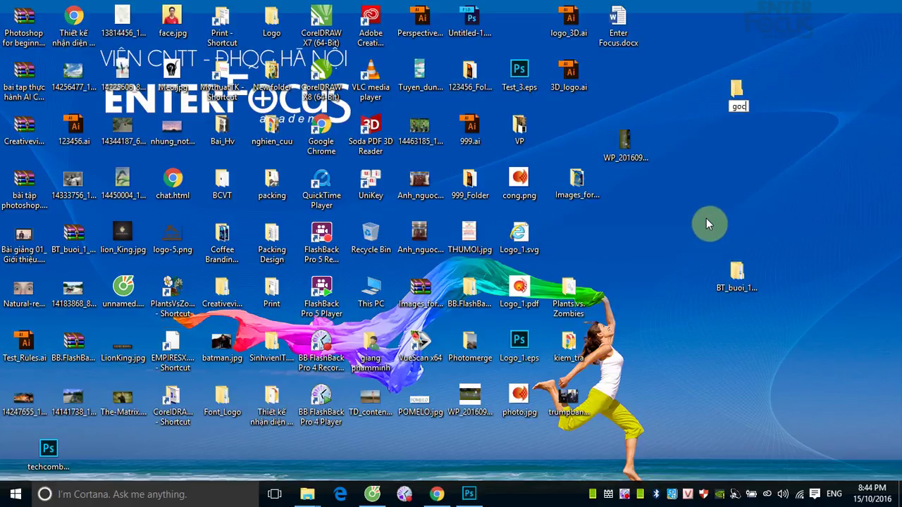
{"action": "left_click", "coordinate": [721, 195]}
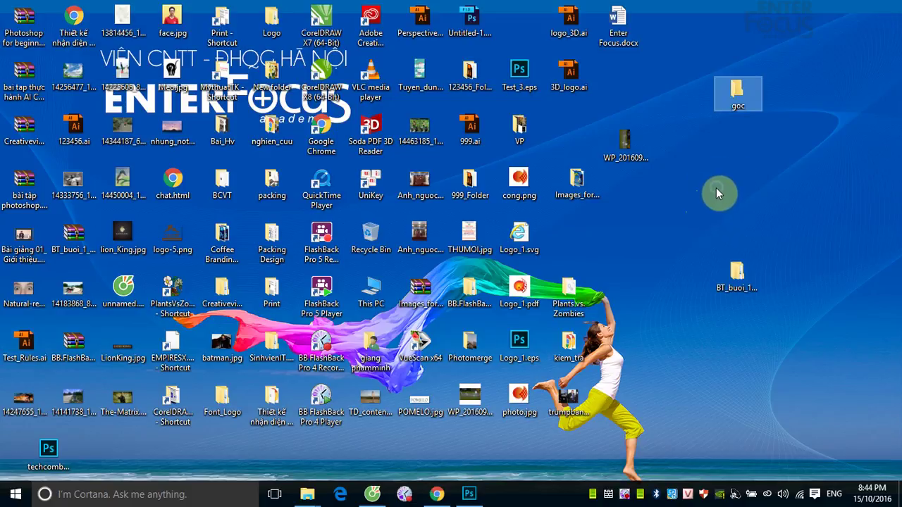
Create a second desktop folder named Ketqua, then open the goc folder
{"action": "right_click", "coordinate": [715, 187]}
{"action": "mouse_move", "coordinate": [748, 342]}
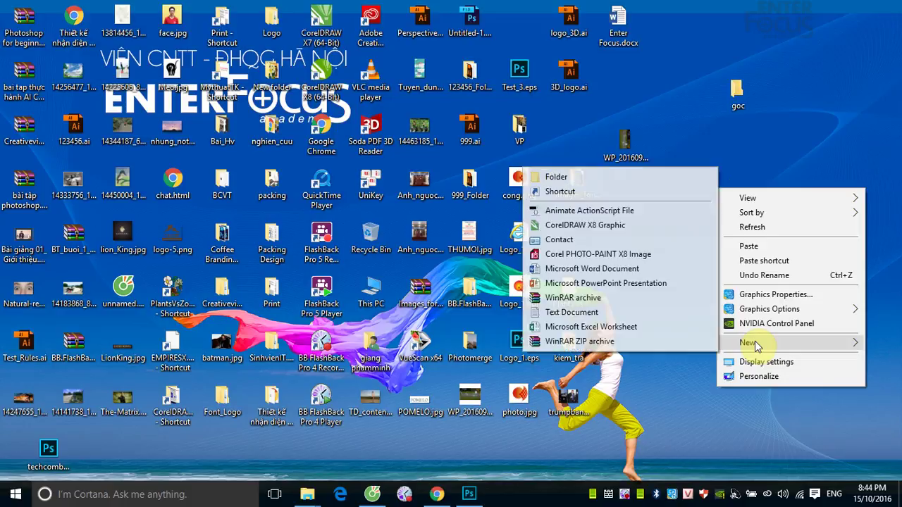
{"action": "left_click", "coordinate": [629, 184]}
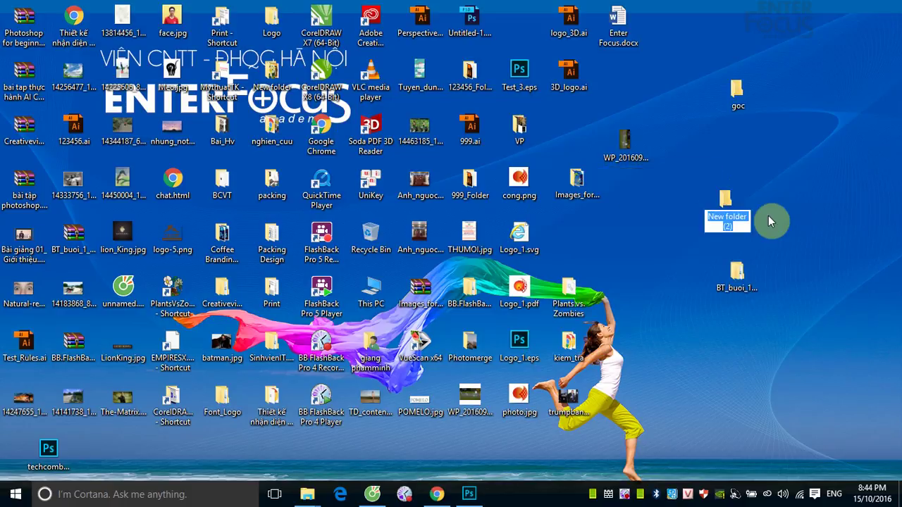
{"action": "type", "text": "Ket"}
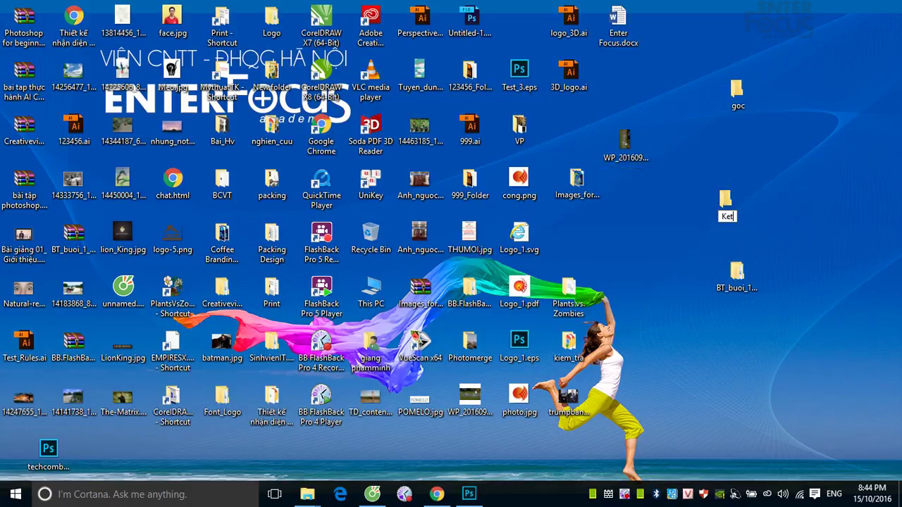
{"action": "type", "text": "qua"}
{"action": "key", "text": "Return"}
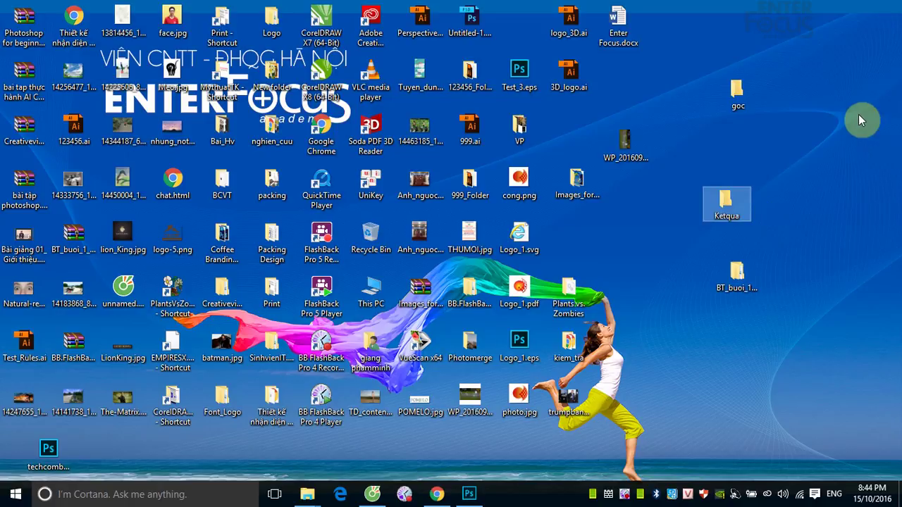
{"action": "double_click", "coordinate": [736, 91]}
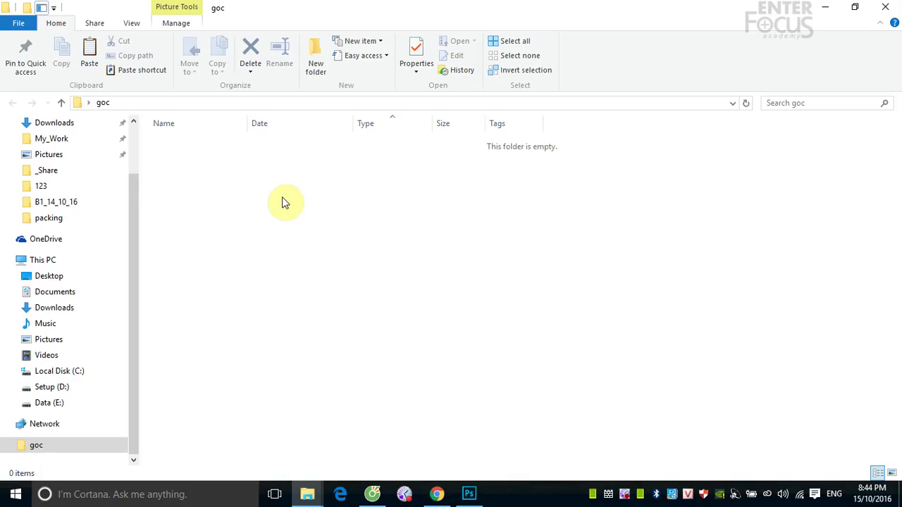
Paste the eight beach photos into goc and close its window
{"action": "right_click", "coordinate": [265, 211]}
{"action": "left_click", "coordinate": [314, 303]}
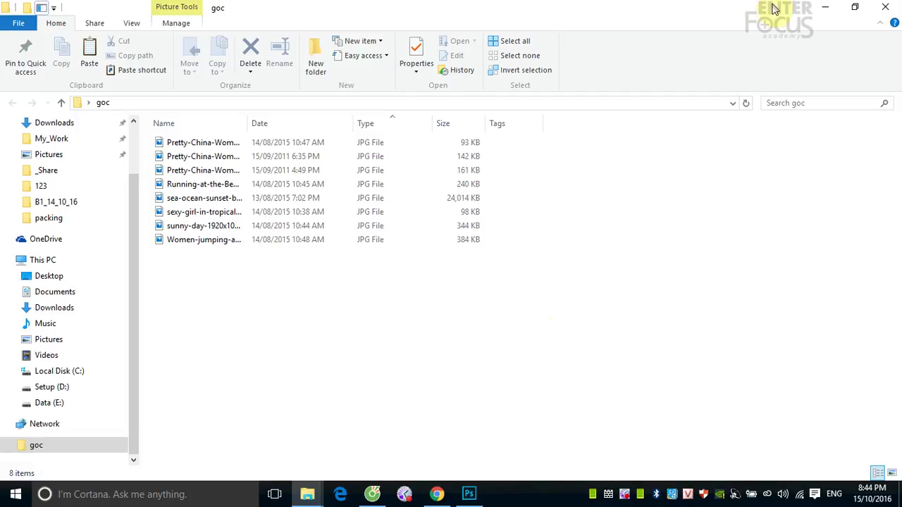
{"action": "left_click", "coordinate": [885, 7]}
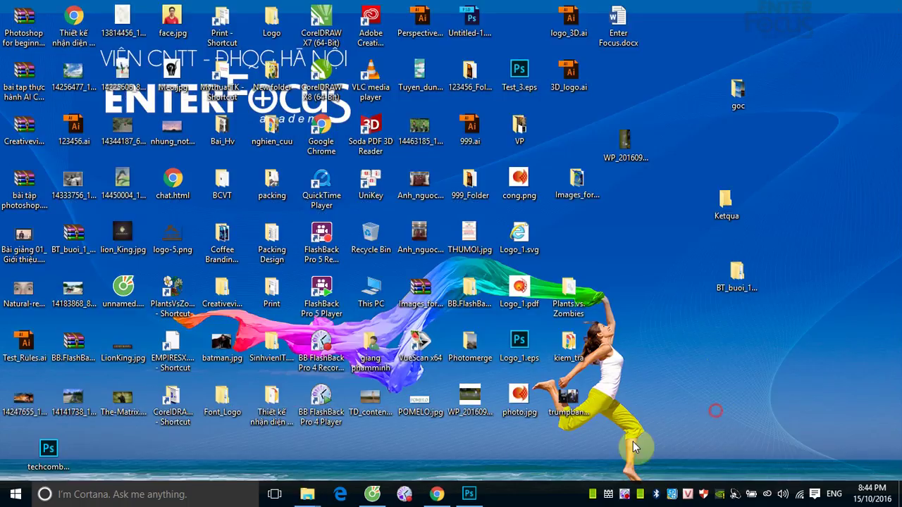
Return to Photoshop and open the File > Automate > Batch dialog
{"action": "left_click", "coordinate": [469, 493]}
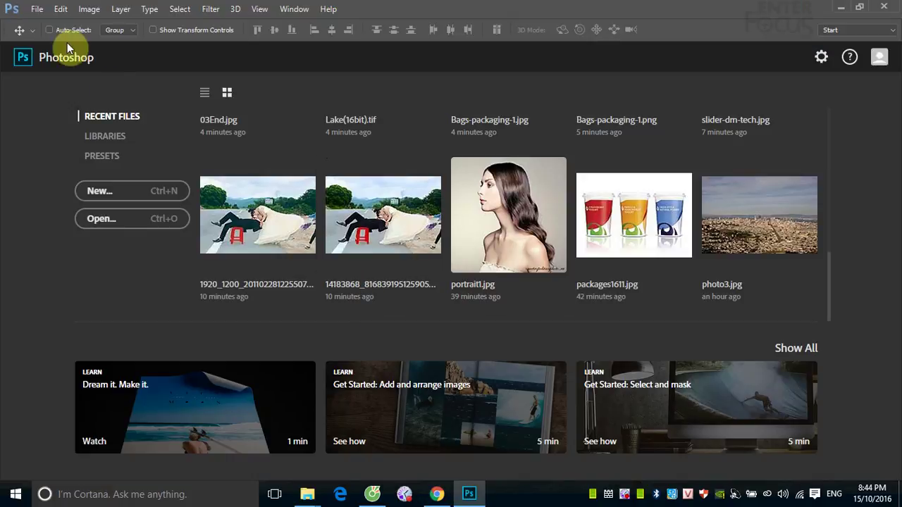
{"action": "left_click", "coordinate": [38, 9]}
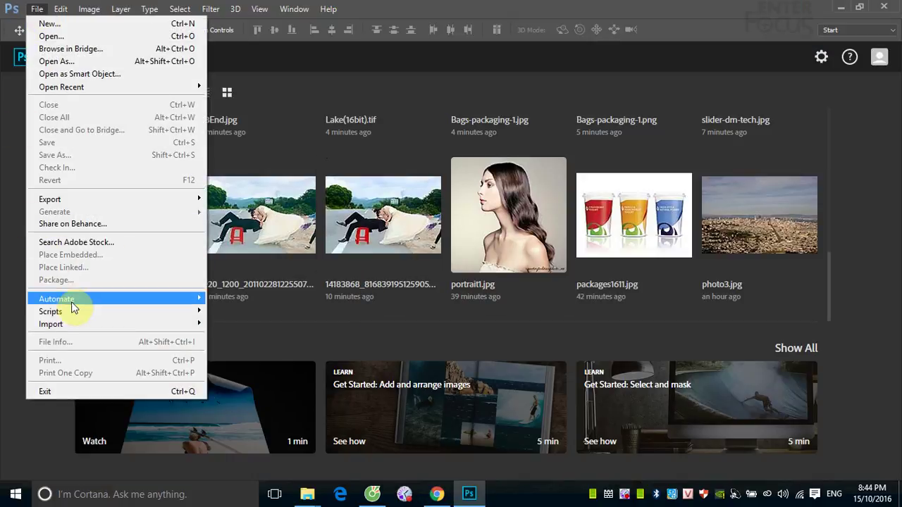
{"action": "mouse_move", "coordinate": [113, 298]}
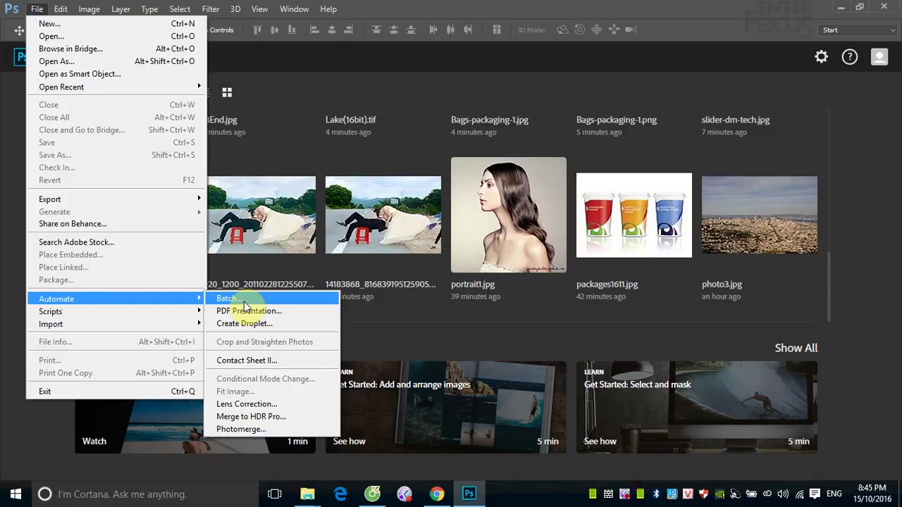
{"action": "left_click", "coordinate": [244, 305]}
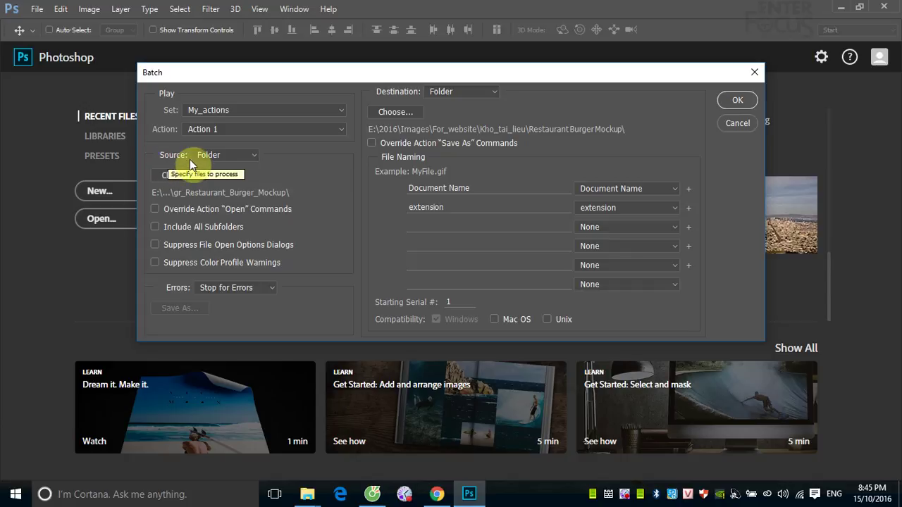
Keep the Batch source as Folder and point it at Desktop > goc
{"action": "left_click", "coordinate": [257, 155]}
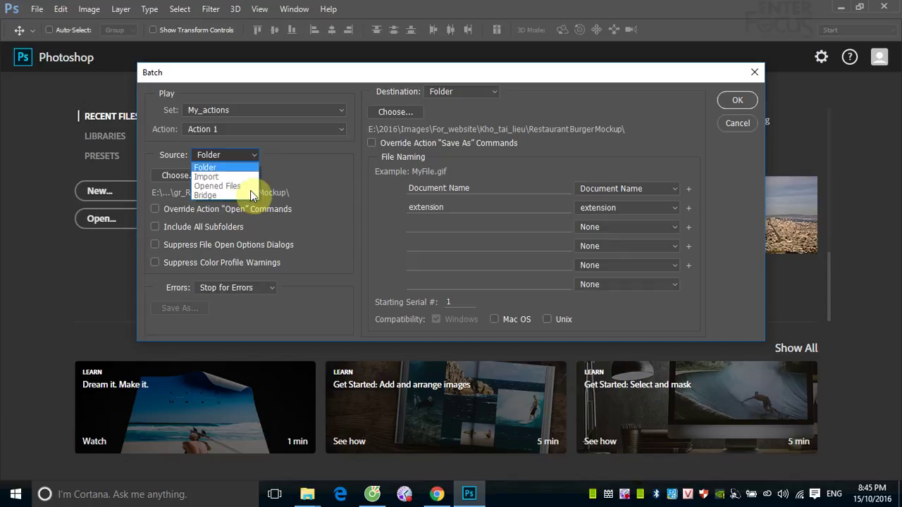
{"action": "left_click", "coordinate": [224, 167]}
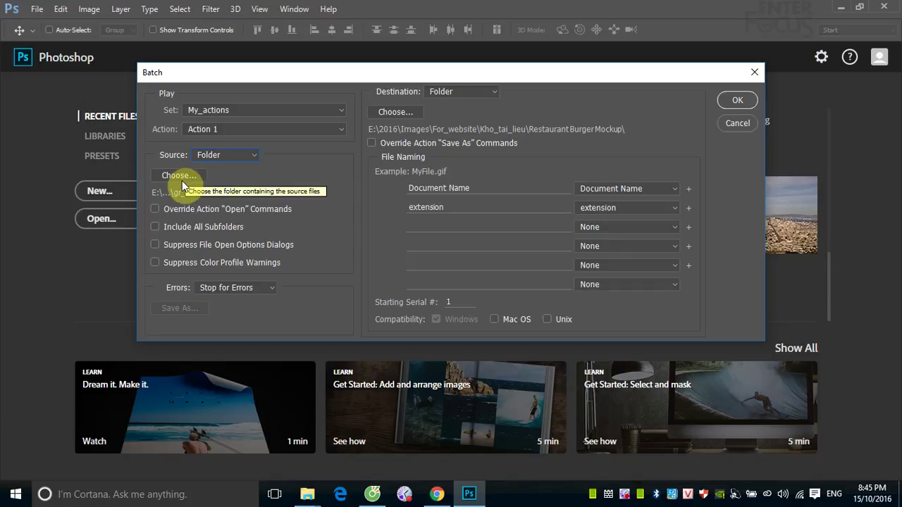
{"action": "left_click", "coordinate": [181, 173]}
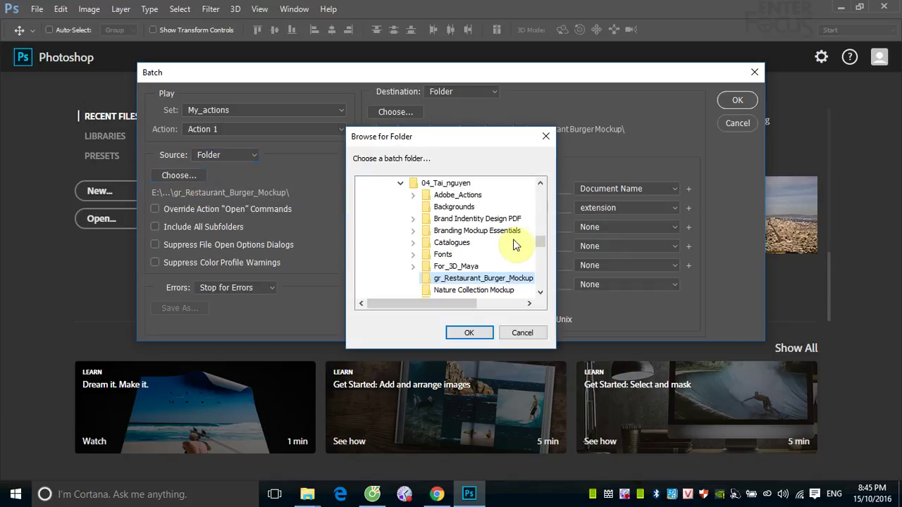
{"action": "left_click_drag", "start_coordinate": [539, 241], "coordinate": [540, 185]}
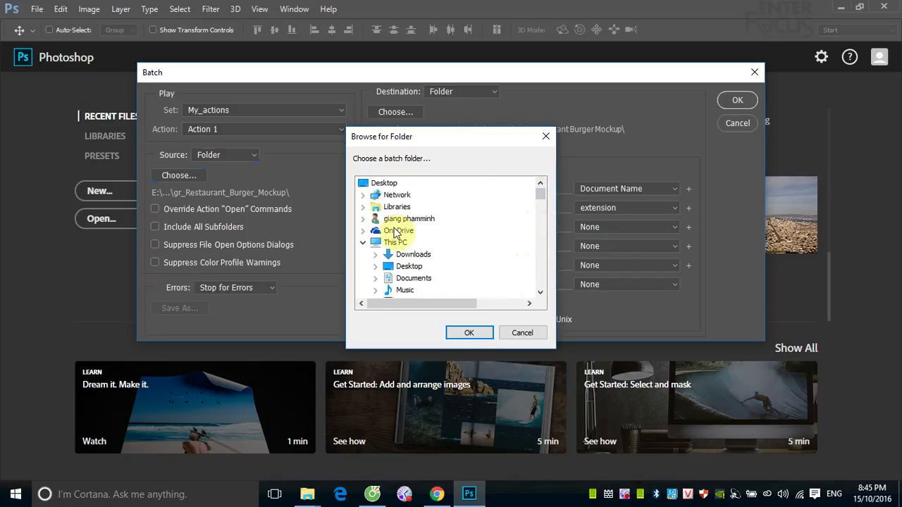
{"action": "left_click", "coordinate": [362, 242]}
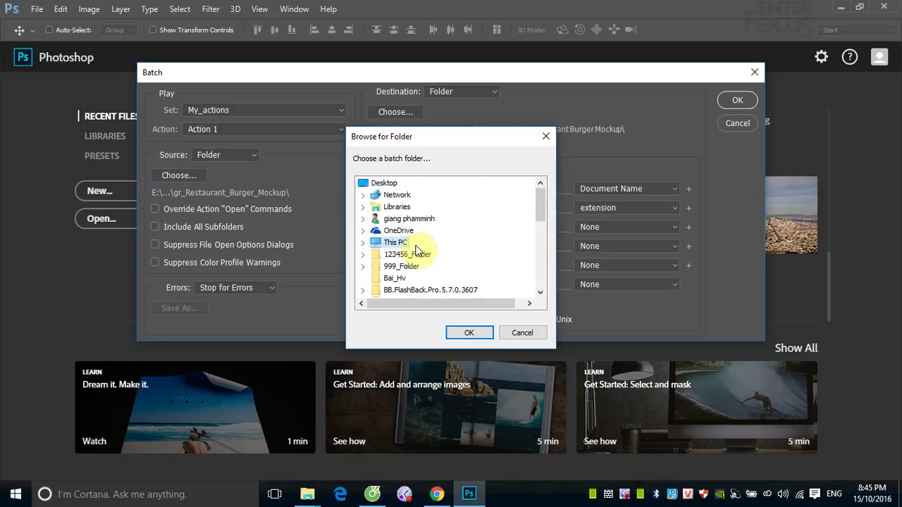
{"action": "scroll", "coordinate": [398, 209], "scroll_direction": "down", "scroll_amount": 2}
{"action": "scroll", "coordinate": [412, 232], "scroll_direction": "down", "scroll_amount": 2}
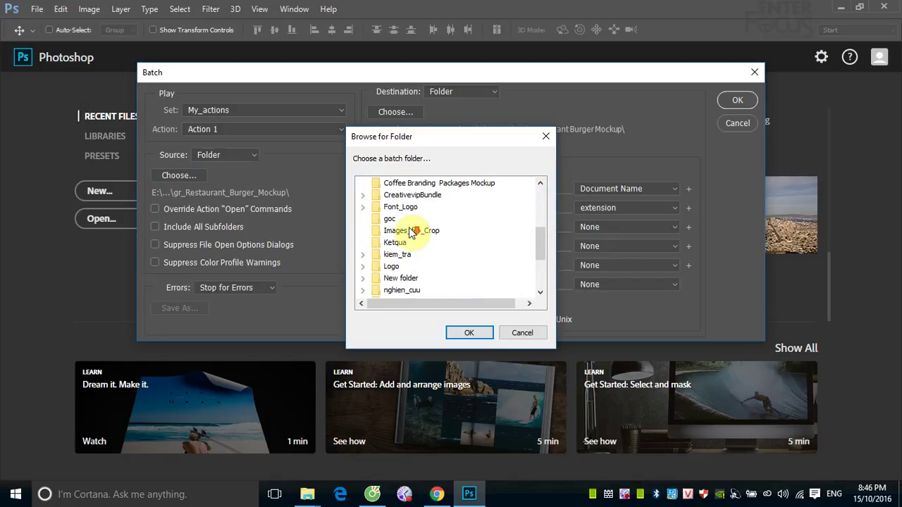
{"action": "left_click", "coordinate": [389, 218]}
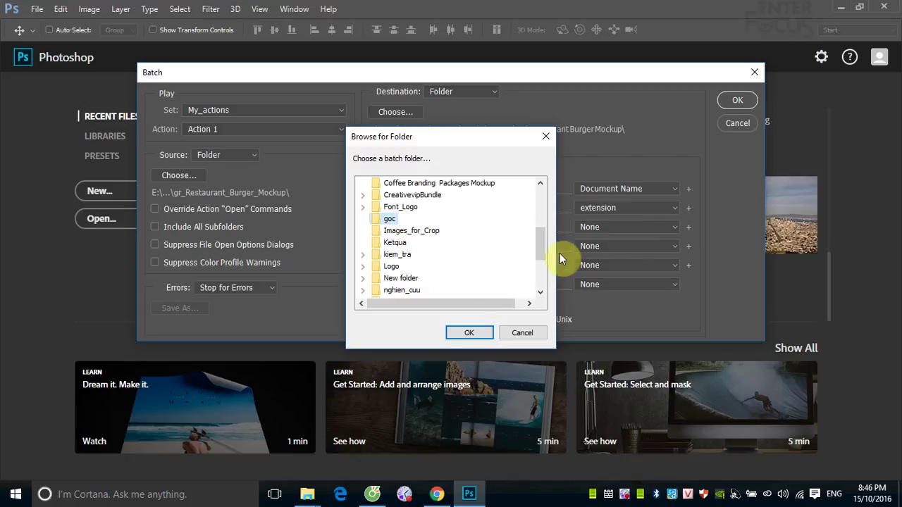
{"action": "left_click", "coordinate": [467, 332]}
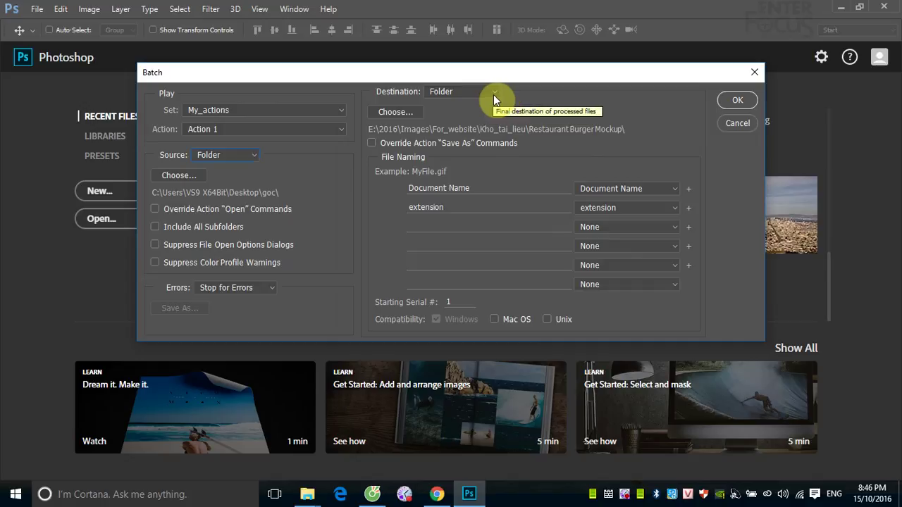
Browse the folder tree for a batch destination, expanding Kho_tai_lieu along the way
{"action": "left_click", "coordinate": [391, 113]}
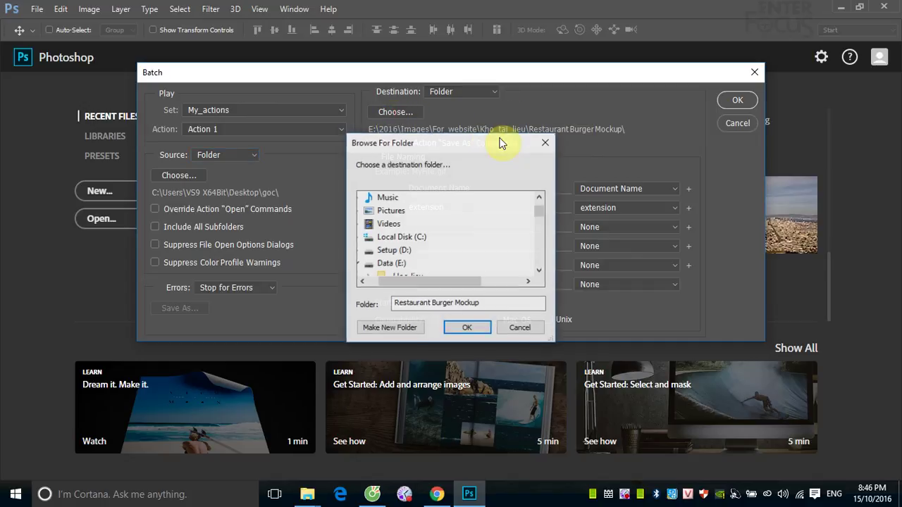
{"action": "left_click_drag", "start_coordinate": [539, 213], "coordinate": [539, 221]}
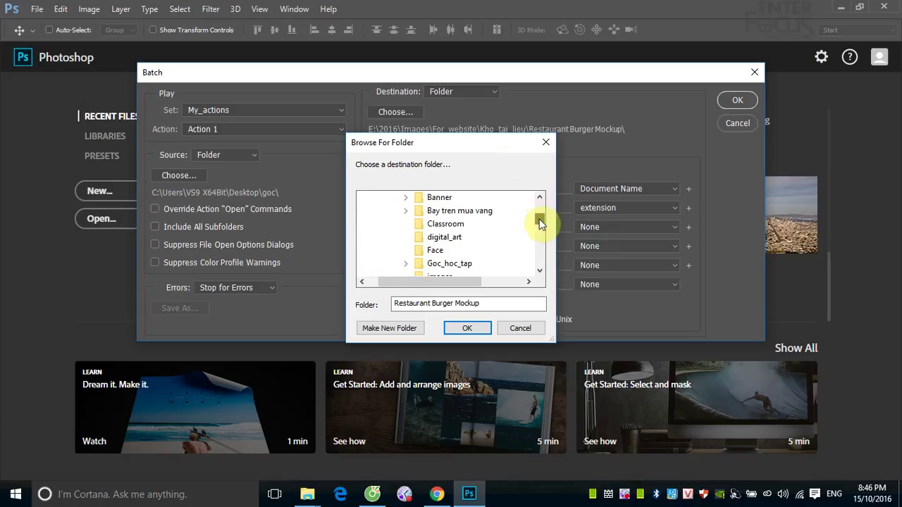
{"action": "scroll", "coordinate": [464, 250], "scroll_direction": "down", "scroll_amount": 1}
{"action": "double_click", "coordinate": [450, 263]}
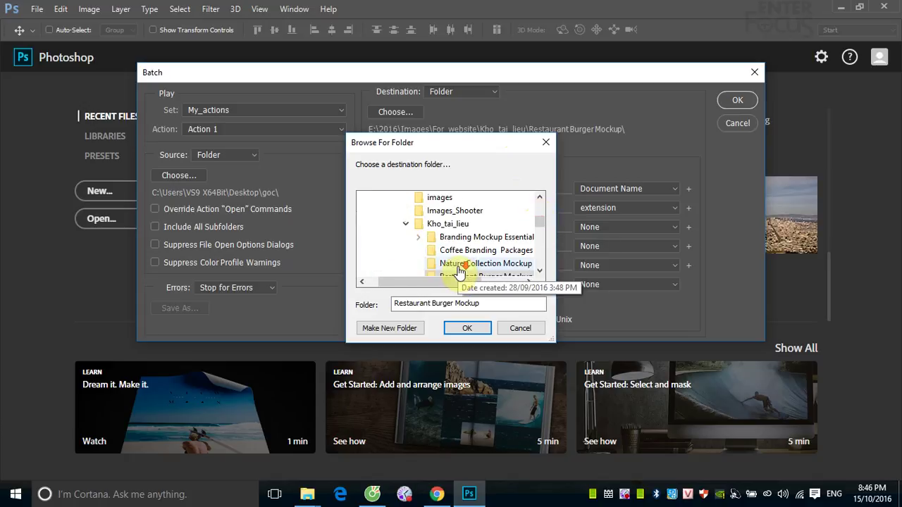
{"action": "scroll", "coordinate": [453, 271], "scroll_direction": "up", "scroll_amount": 1}
{"action": "scroll", "coordinate": [453, 264], "scroll_direction": "up", "scroll_amount": 5}
{"action": "scroll", "coordinate": [388, 237], "scroll_direction": "up", "scroll_amount": 10}
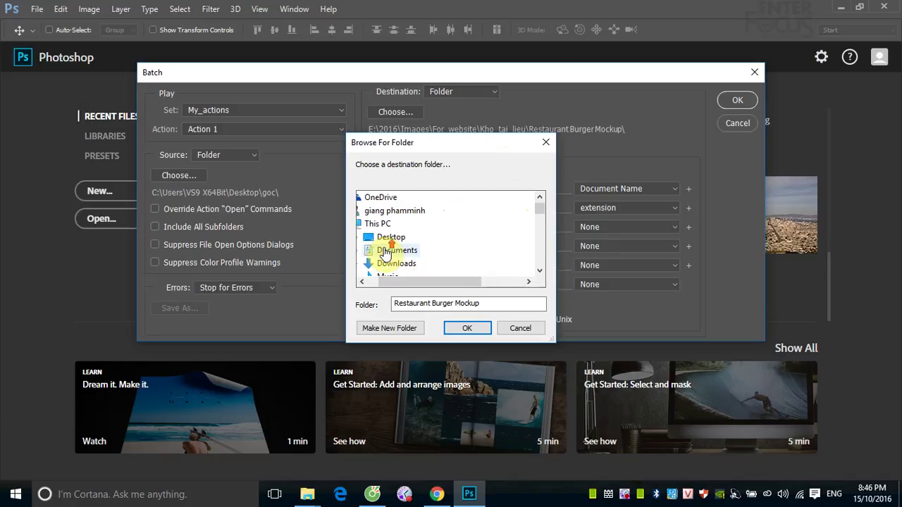
Go back up to This PC and select Desktop > Ketqua as the batch destination
{"action": "left_click", "coordinate": [381, 281]}
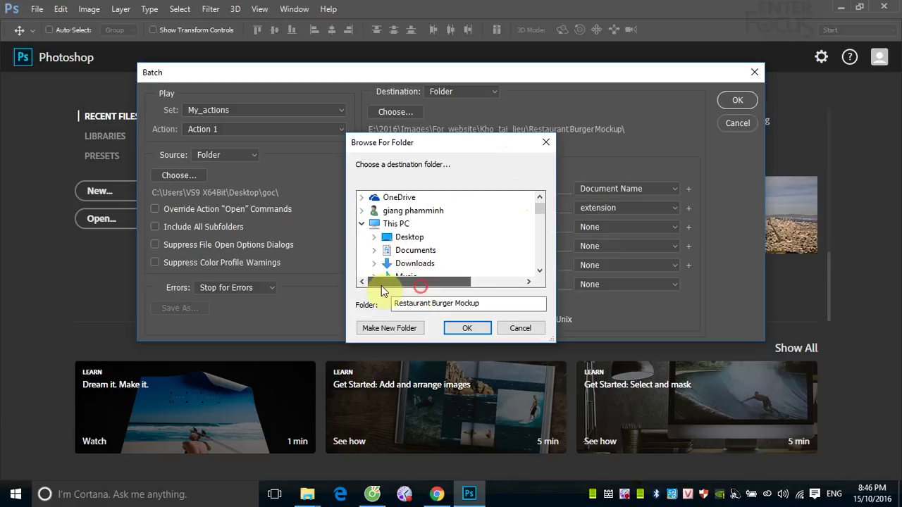
{"action": "left_click", "coordinate": [361, 223]}
{"action": "scroll", "coordinate": [414, 258], "scroll_direction": "down", "scroll_amount": 2}
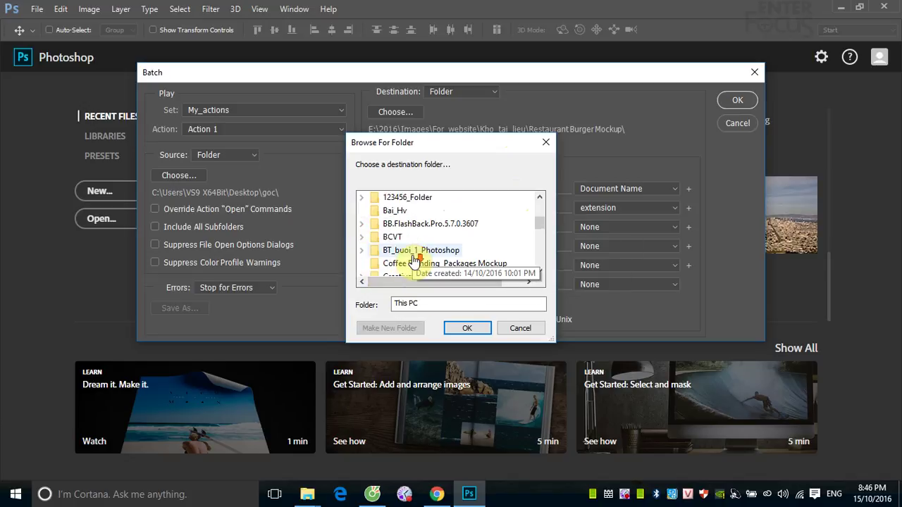
{"action": "scroll", "coordinate": [415, 258], "scroll_direction": "down", "scroll_amount": 1}
{"action": "scroll", "coordinate": [413, 253], "scroll_direction": "down", "scroll_amount": 1}
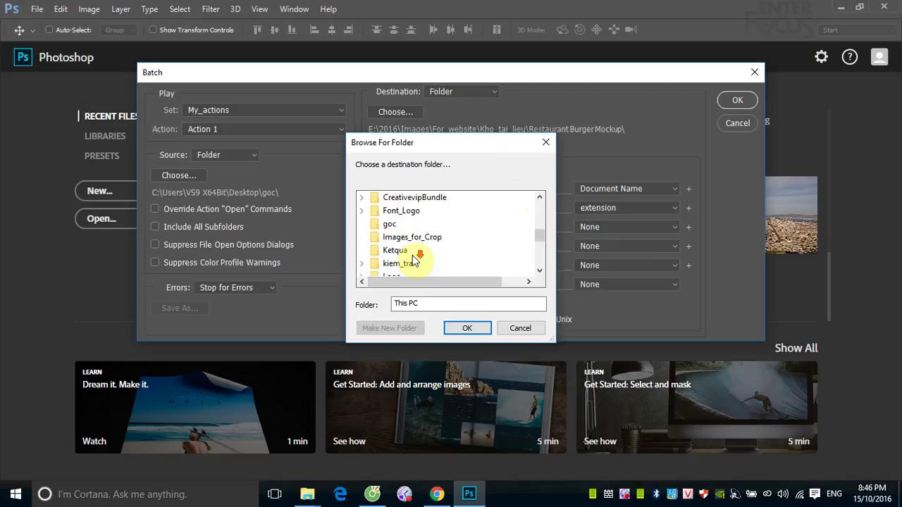
{"action": "left_click", "coordinate": [396, 252]}
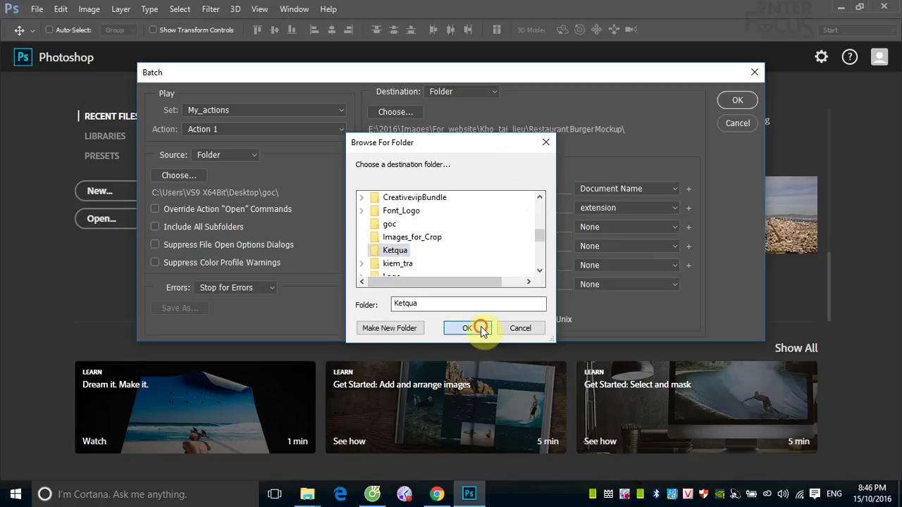
{"action": "left_click", "coordinate": [467, 327]}
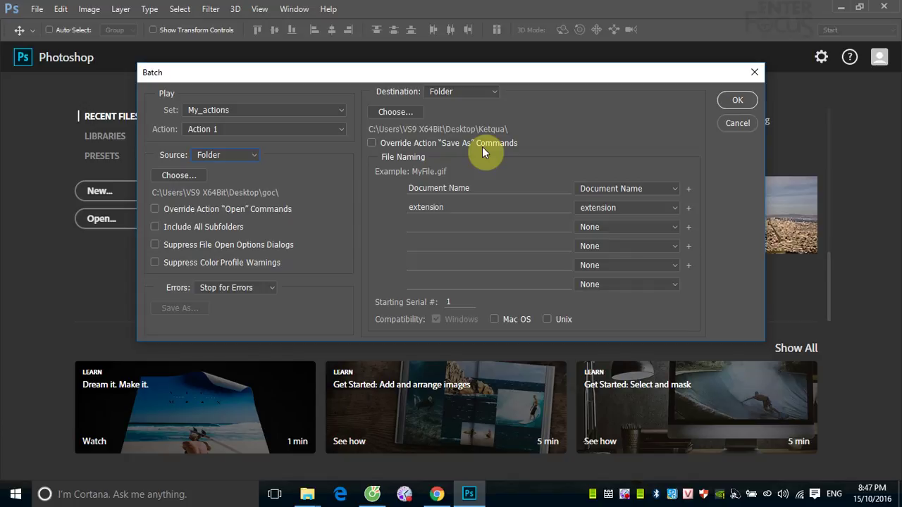
Enable Override Action "Save As" Commands and acknowledge the info message
{"action": "left_click", "coordinate": [370, 144]}
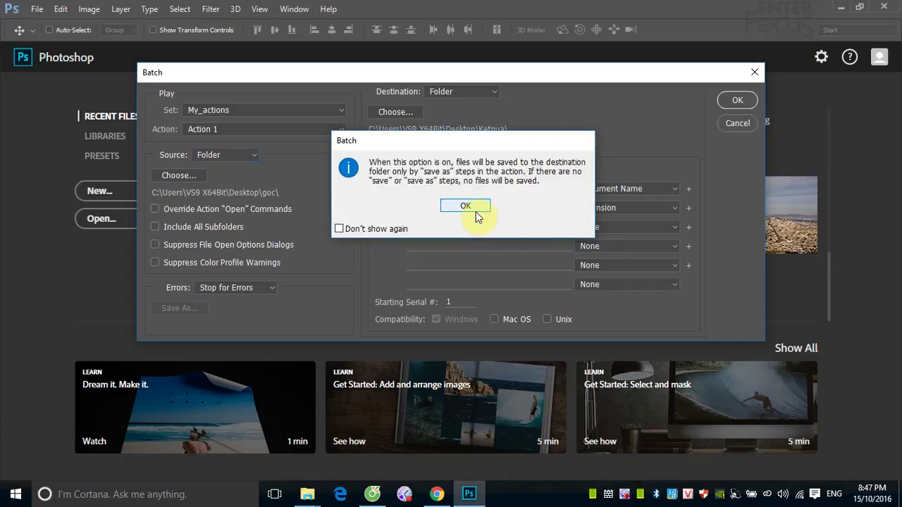
{"action": "left_click", "coordinate": [475, 209]}
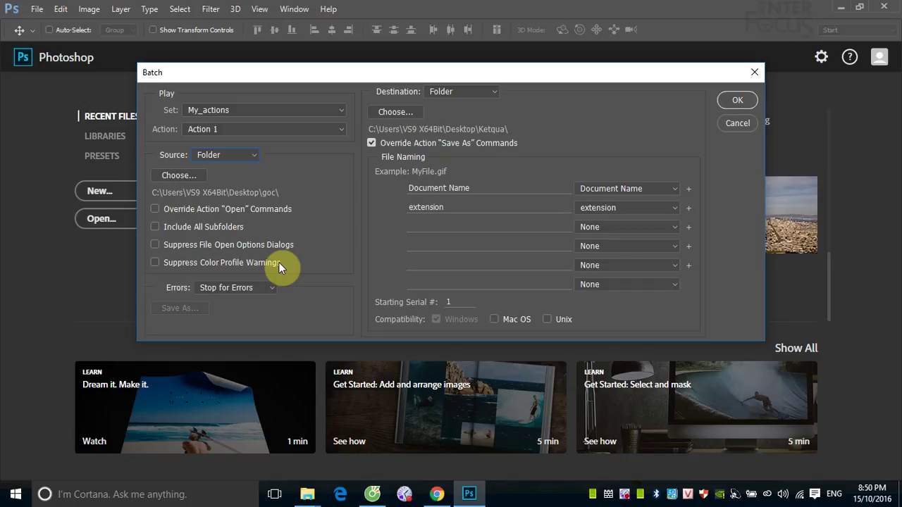
Run the batch, continue past each 'document not available' error, then stop and dismiss the cancellation
{"action": "left_click", "coordinate": [738, 101]}
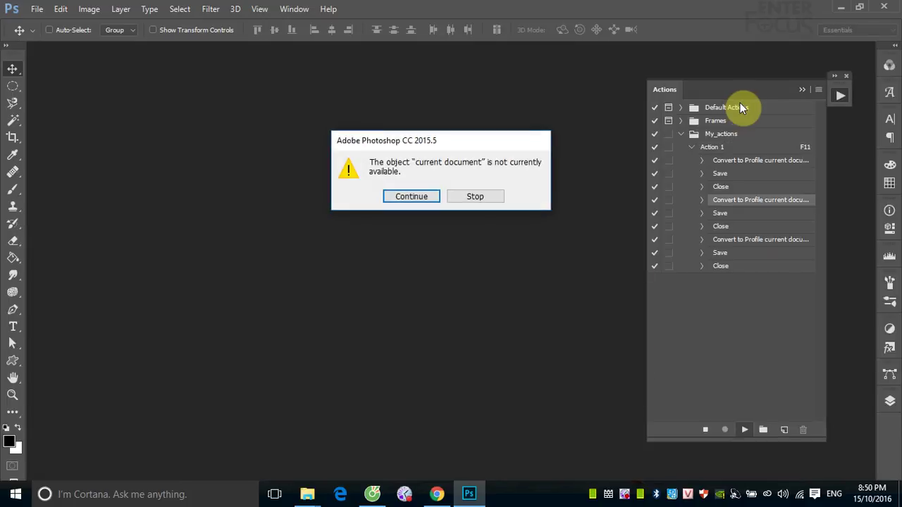
{"action": "left_click", "coordinate": [419, 198]}
{"action": "left_click", "coordinate": [419, 200]}
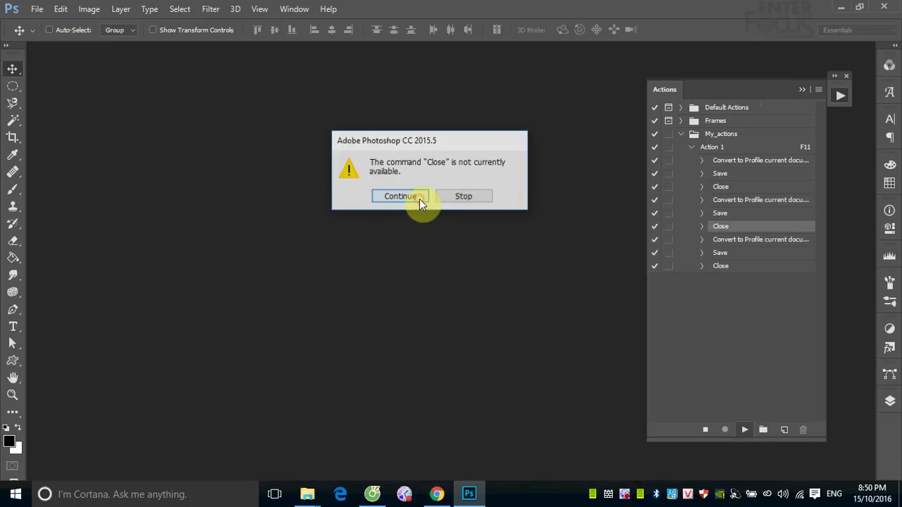
{"action": "left_click", "coordinate": [419, 199]}
{"action": "left_click", "coordinate": [419, 199]}
{"action": "left_click", "coordinate": [419, 198]}
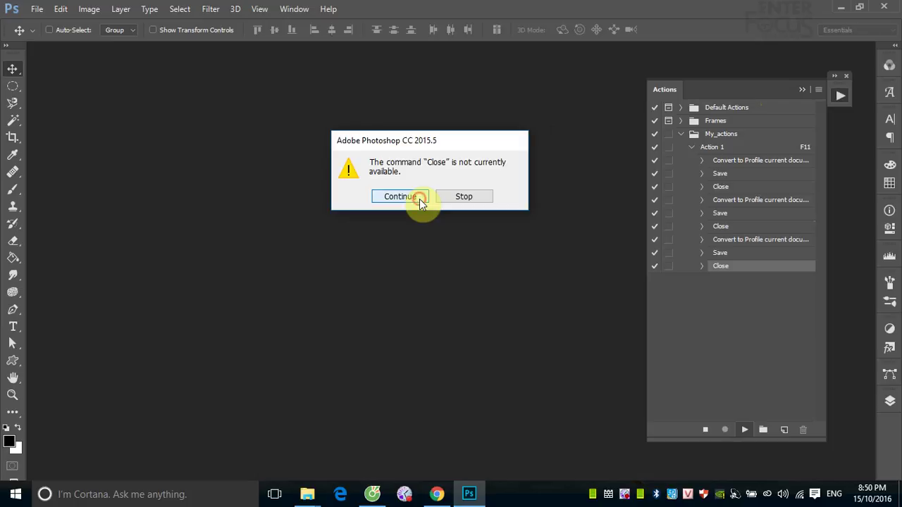
{"action": "left_click", "coordinate": [419, 198]}
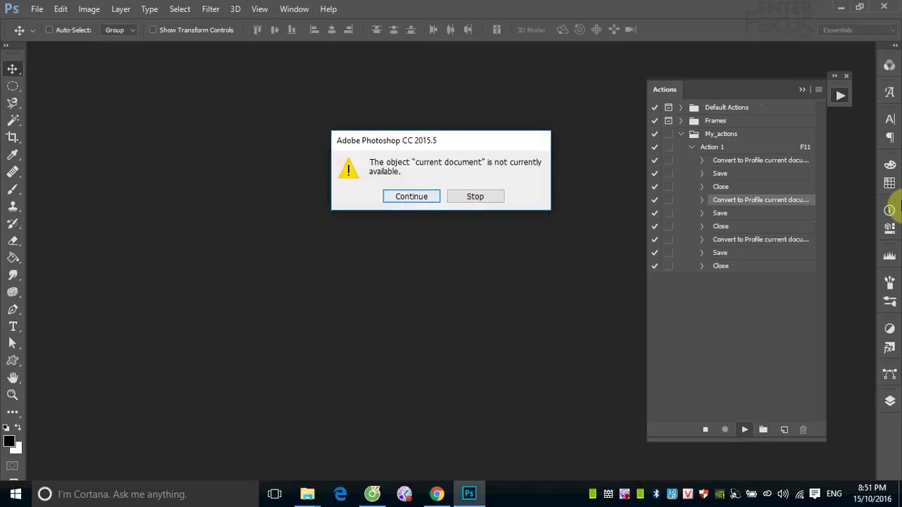
{"action": "left_click", "coordinate": [480, 197]}
{"action": "left_click", "coordinate": [488, 200]}
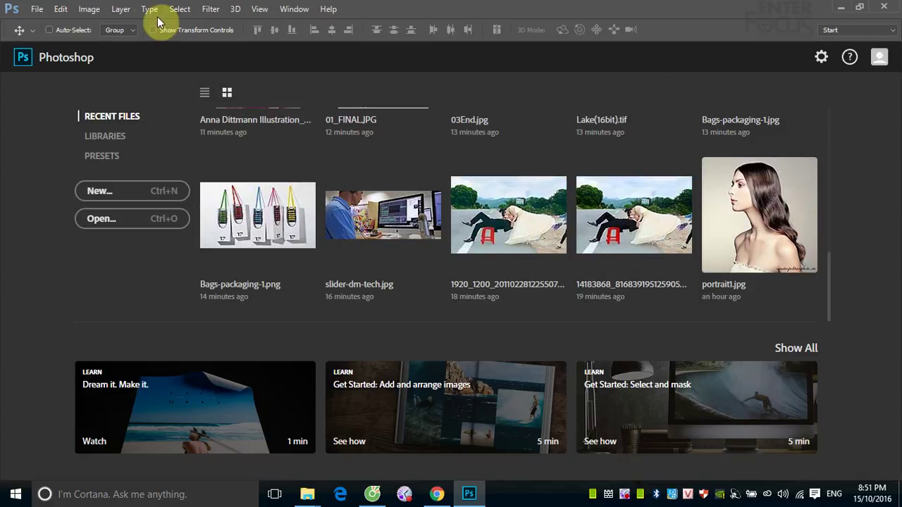
Delete the two batch-saved beach JPEGs from the desktop Ketqua folder, then return to Photoshop
{"action": "left_click", "coordinate": [839, 8]}
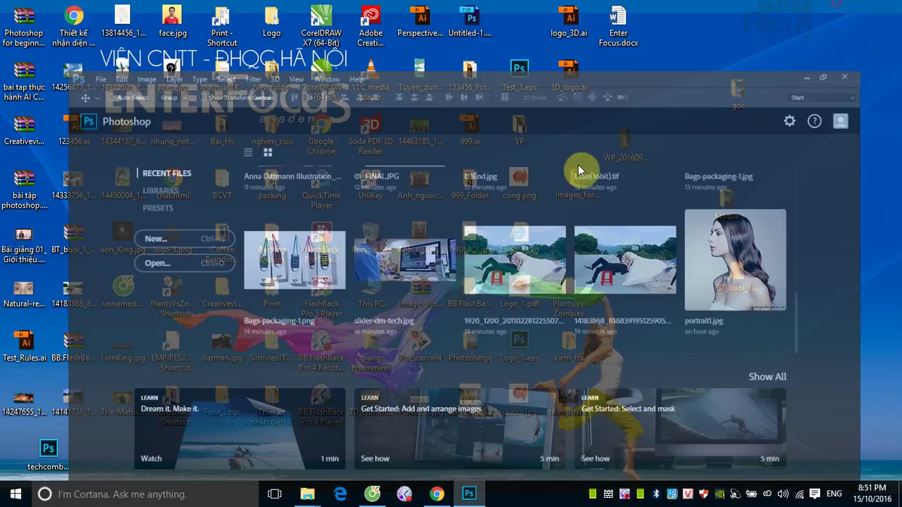
{"action": "double_click", "coordinate": [725, 204]}
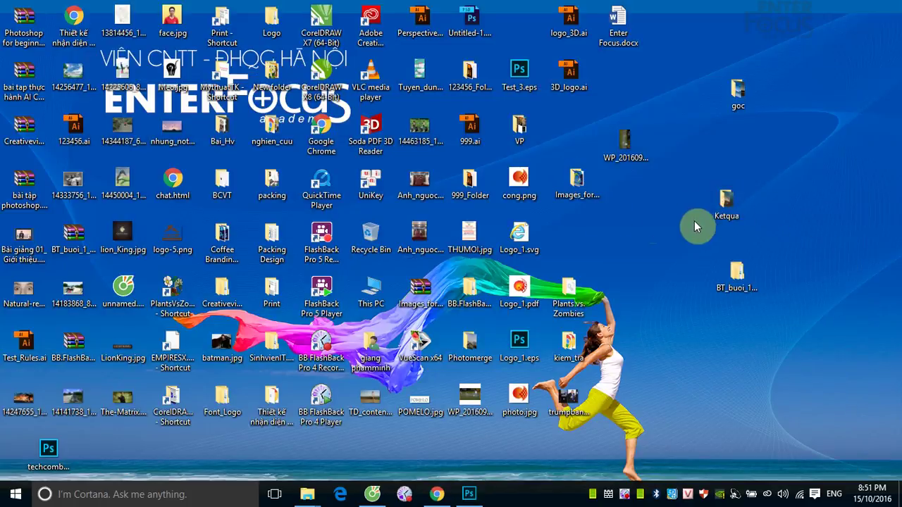
{"action": "mouse_move", "coordinate": [176, 251]}
{"action": "left_mouse_down"}
{"action": "mouse_move", "coordinate": [329, 144]}
{"action": "mouse_move", "coordinate": [329, 133]}
{"action": "left_mouse_up"}
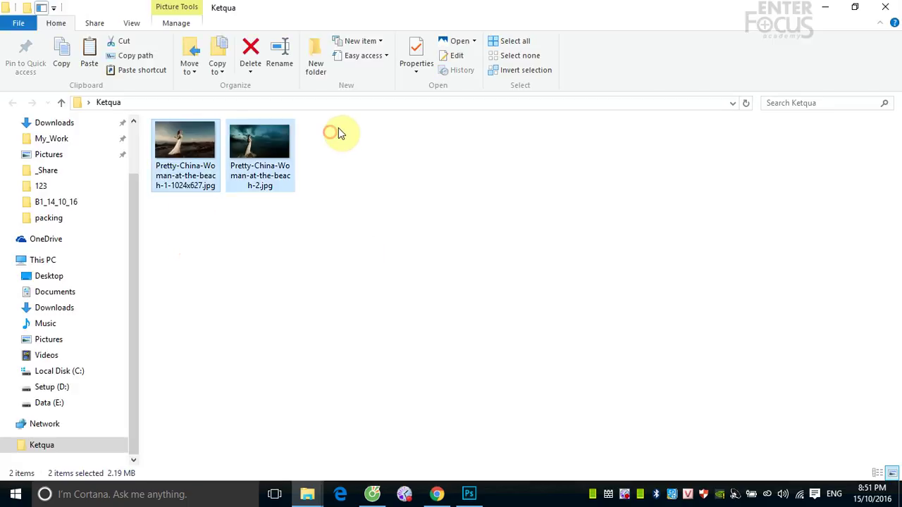
{"action": "key", "text": "Delete"}
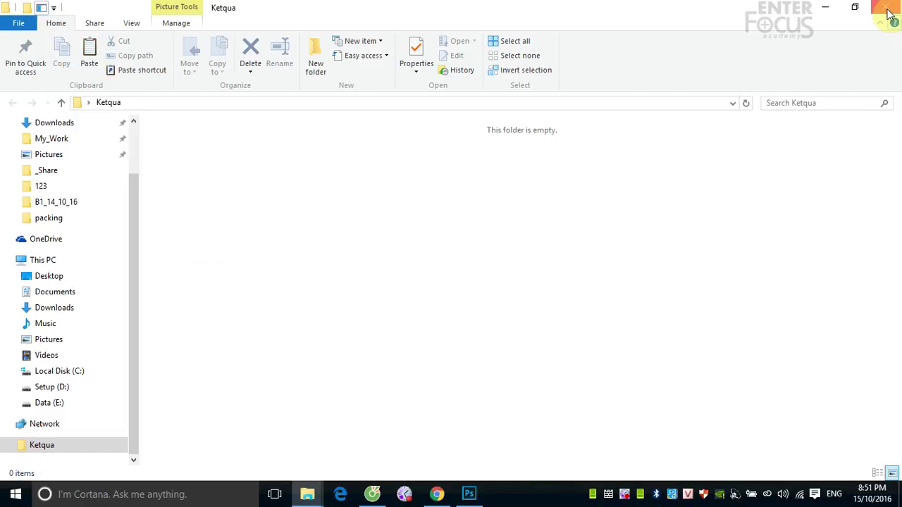
{"action": "left_click", "coordinate": [885, 7]}
{"action": "left_click", "coordinate": [468, 494]}
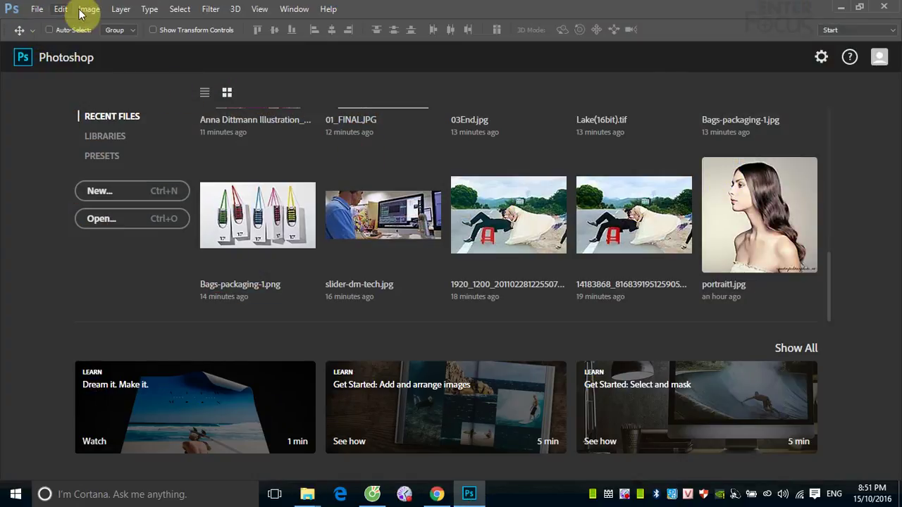
In the Actions panel, delete Action 1's duplicate steps, keeping only Convert to Profile, Save, Close
{"action": "left_click", "coordinate": [293, 9]}
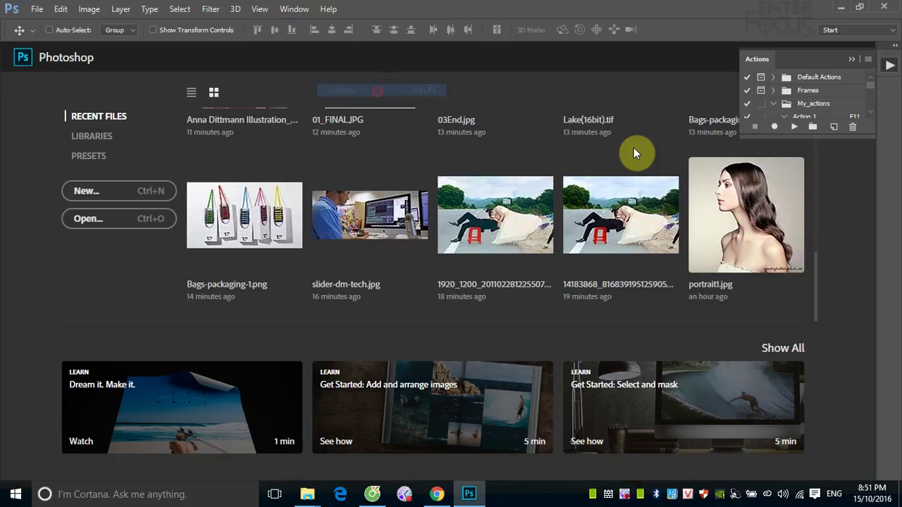
{"action": "left_click", "coordinate": [373, 90]}
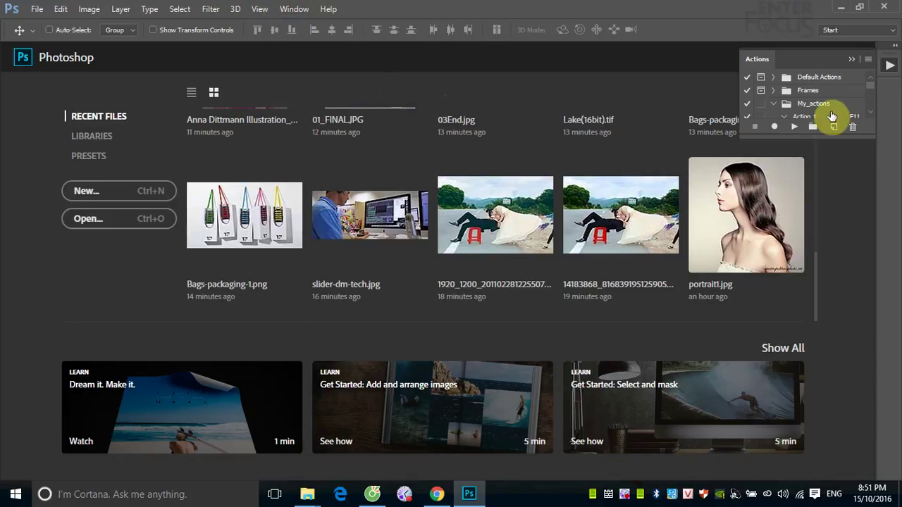
{"action": "left_click_drag", "start_coordinate": [869, 130], "coordinate": [870, 287]}
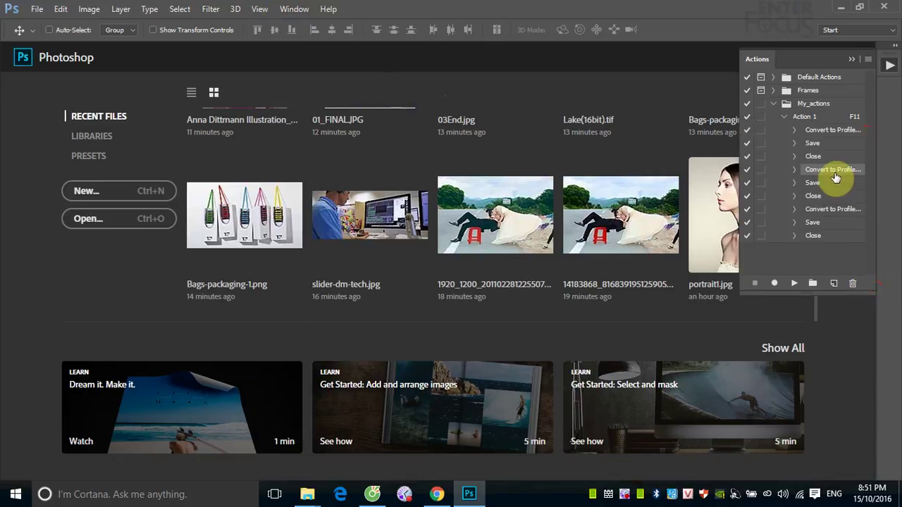
{"action": "left_click", "coordinate": [821, 235], "text": "shift"}
{"action": "left_click", "coordinate": [853, 283]}
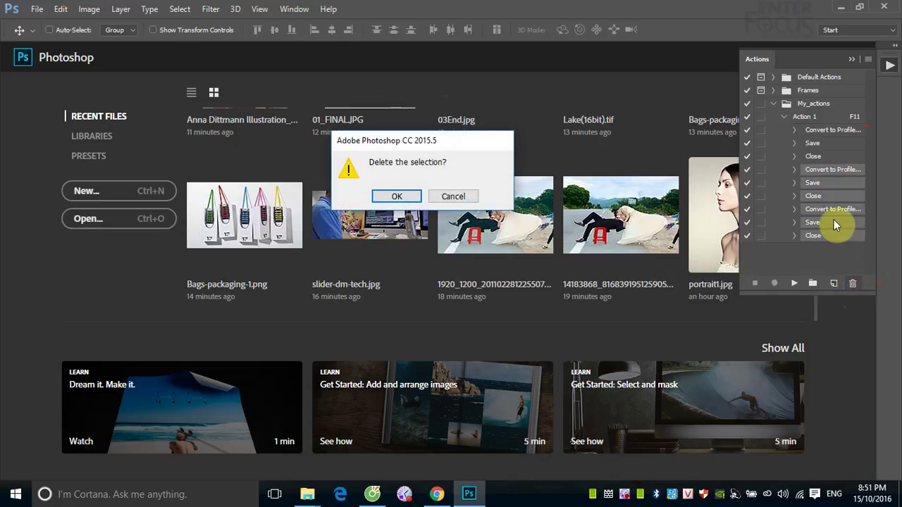
{"action": "left_click", "coordinate": [398, 195]}
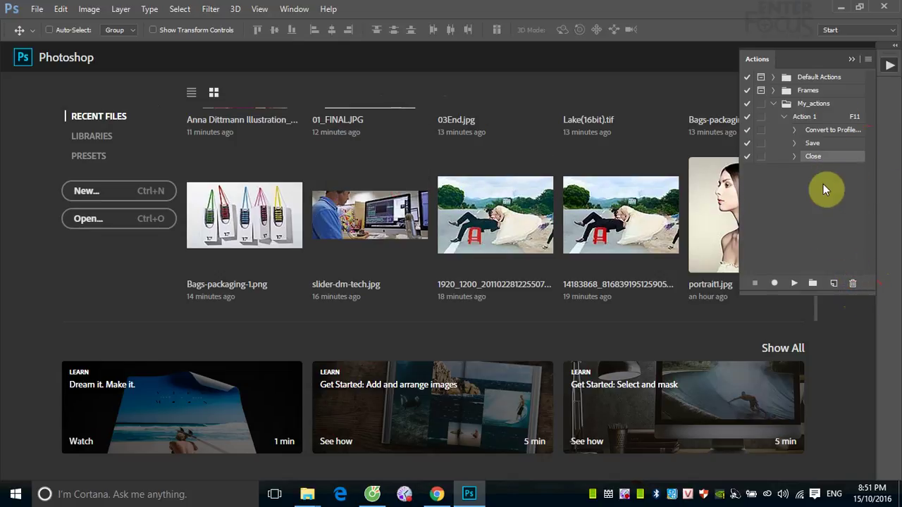
Run File > Automate > Batch again with the existing goc-to-Ketqua settings
{"action": "left_click", "coordinate": [36, 9]}
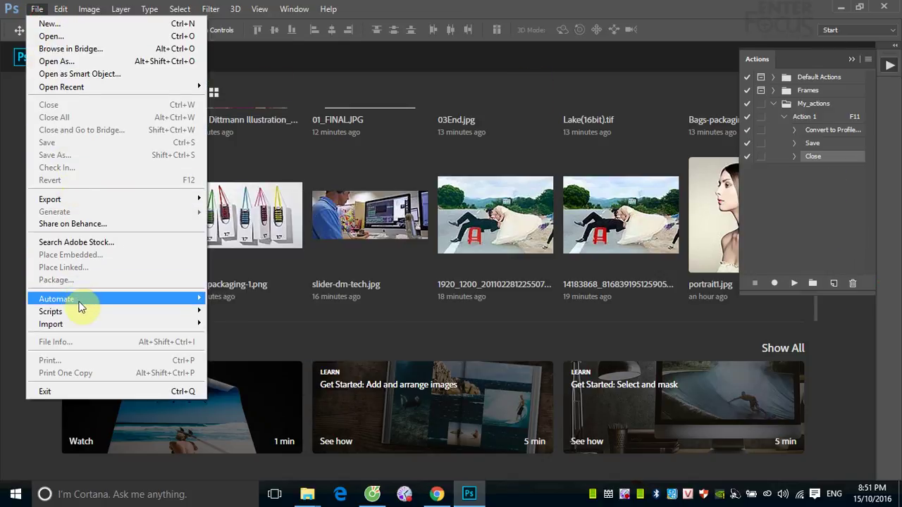
{"action": "left_click", "coordinate": [226, 289]}
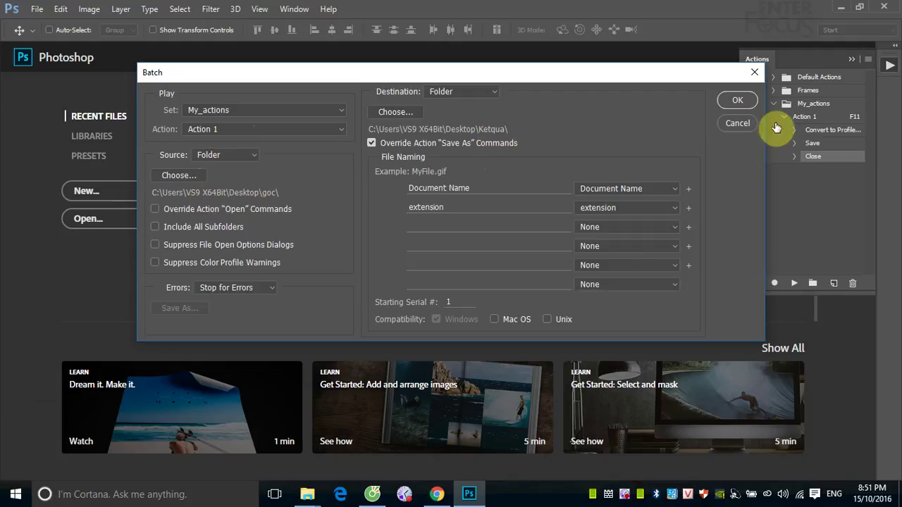
{"action": "left_click", "coordinate": [747, 100]}
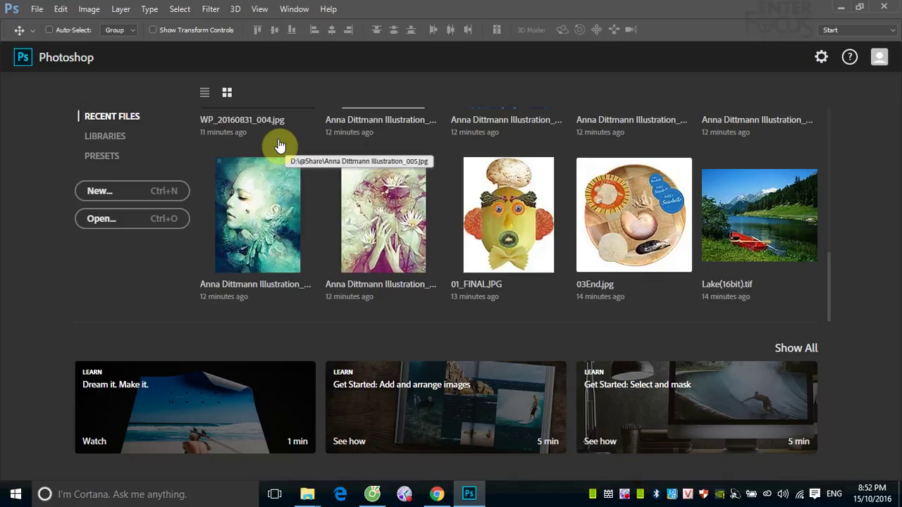
Open the desktop goc folder, view its photos as Large then Extra large icons, and close it
{"action": "left_click", "coordinate": [845, 7]}
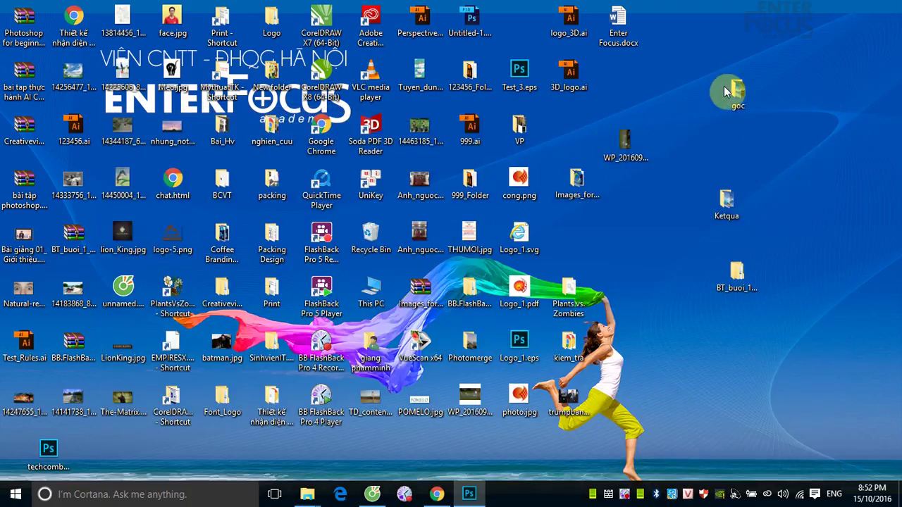
{"action": "double_click", "coordinate": [729, 91]}
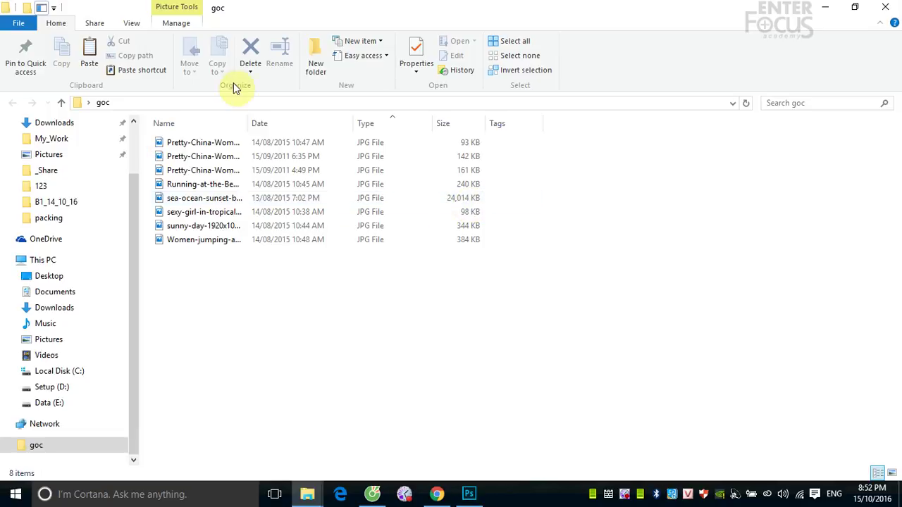
{"action": "left_click", "coordinate": [132, 24]}
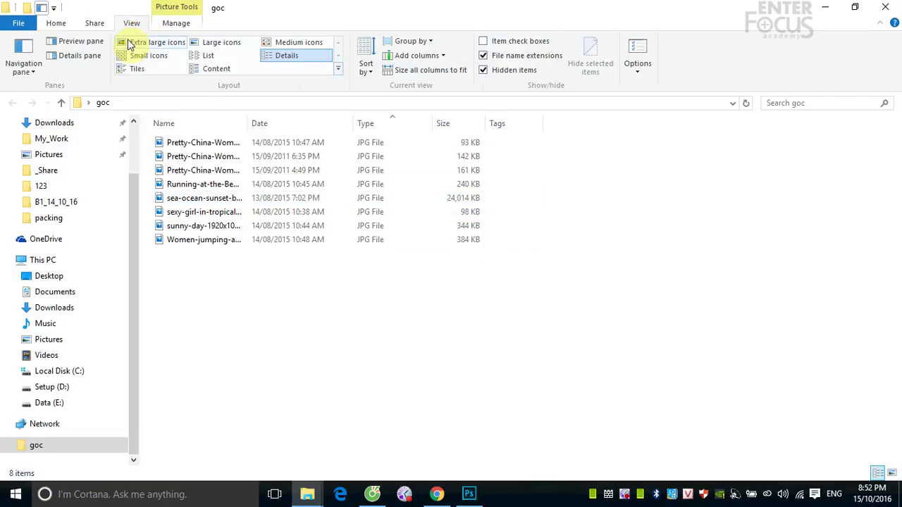
{"action": "left_click", "coordinate": [217, 43]}
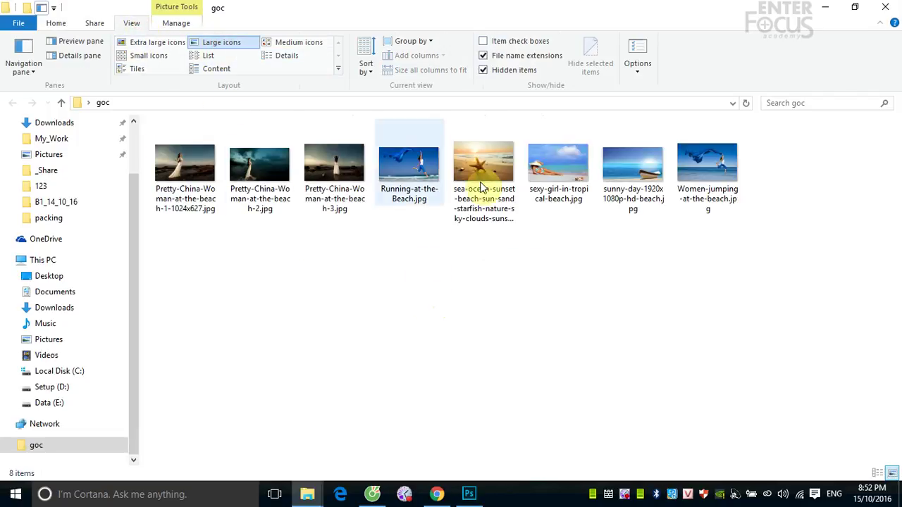
{"action": "left_click", "coordinate": [151, 41]}
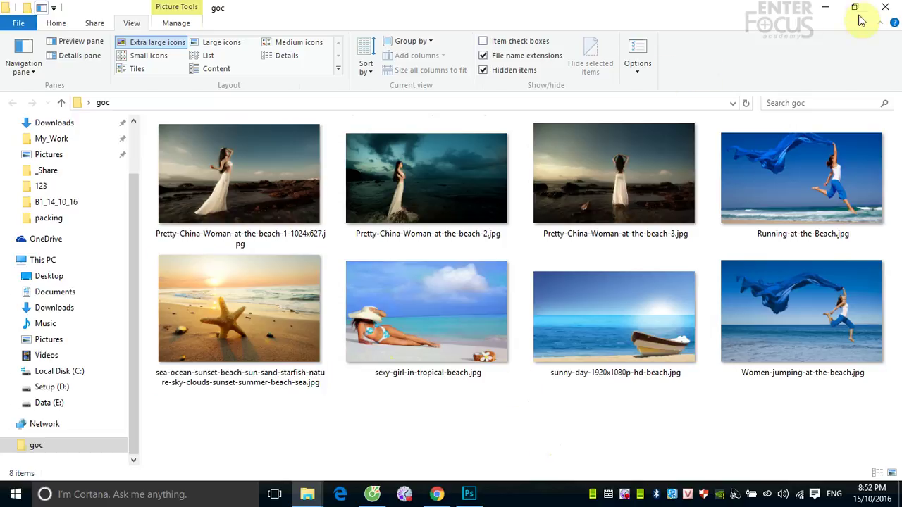
{"action": "left_click", "coordinate": [884, 10]}
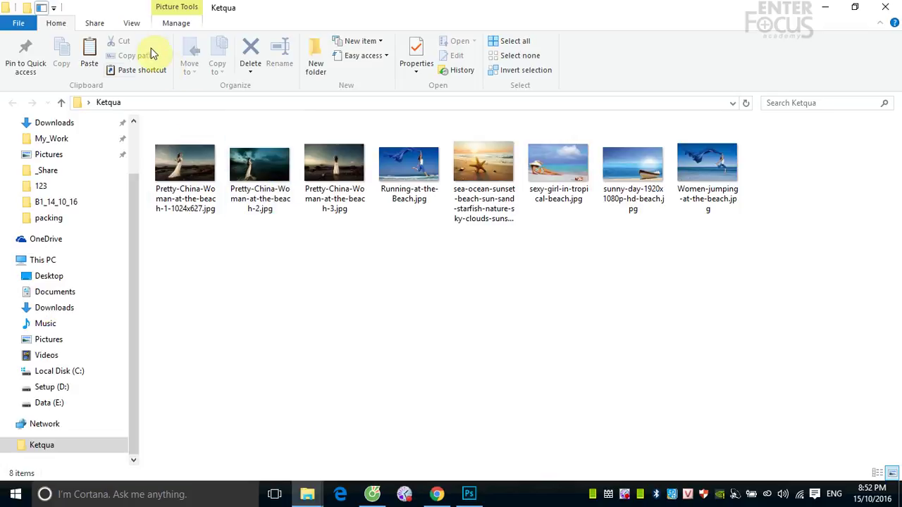
Set the Ketqua folder view to Extra large icons to inspect the eight processed JPGs
{"action": "left_click", "coordinate": [130, 23]}
{"action": "left_click", "coordinate": [144, 42]}
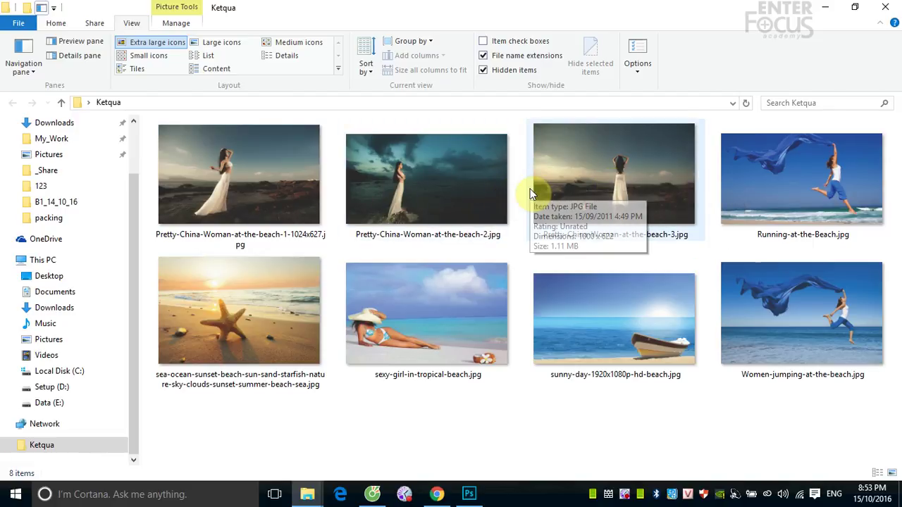
{"action": "mouse_move", "coordinate": [468, 494]}
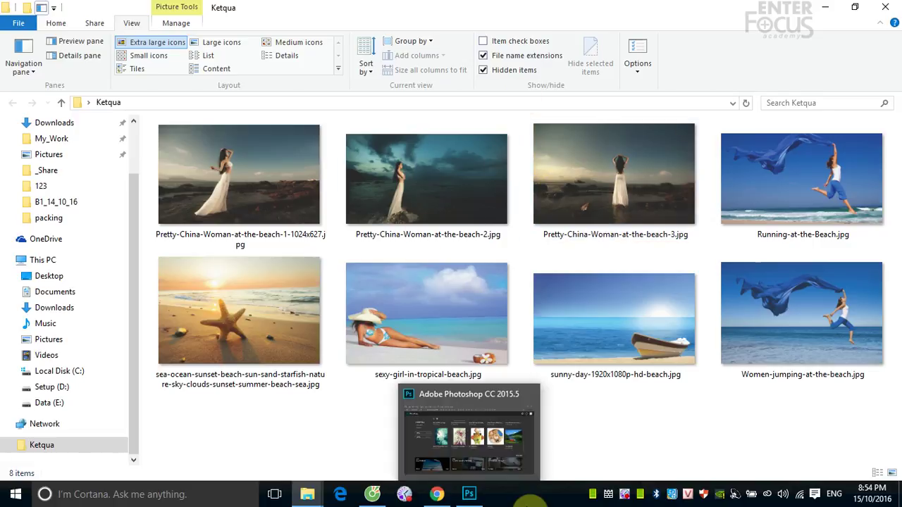
Open Pretty-China-Woman-at-the-beach-2.jpg in Photoshop
{"action": "left_click", "coordinate": [477, 493]}
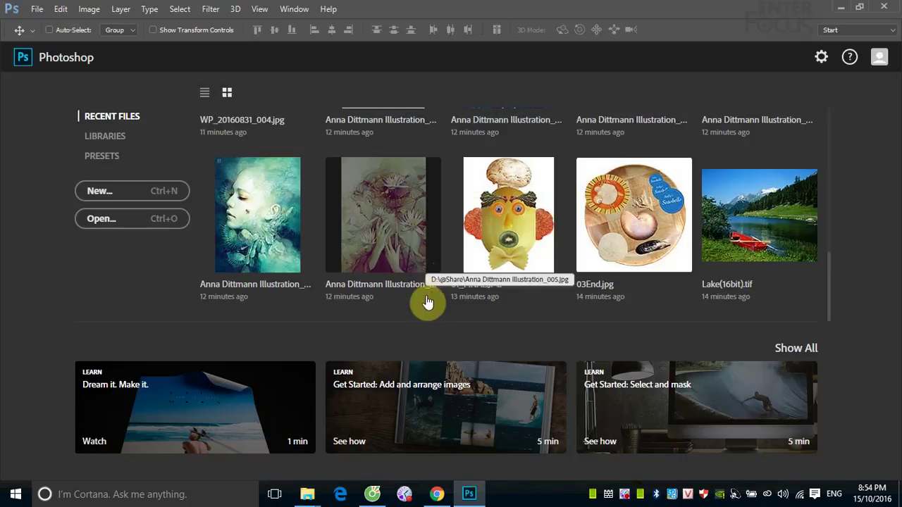
{"action": "left_click", "coordinate": [38, 10]}
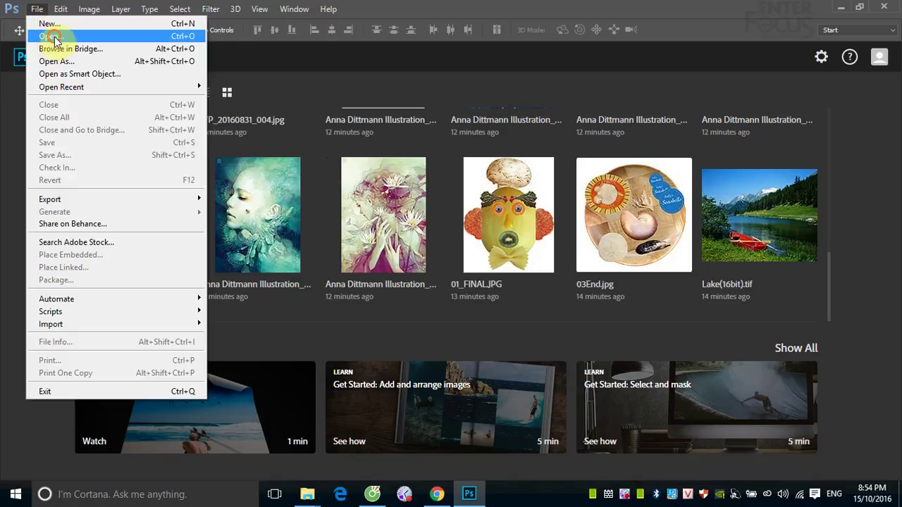
{"action": "left_click", "coordinate": [45, 35]}
{"action": "scroll", "coordinate": [422, 211], "scroll_direction": "down", "scroll_amount": 10}
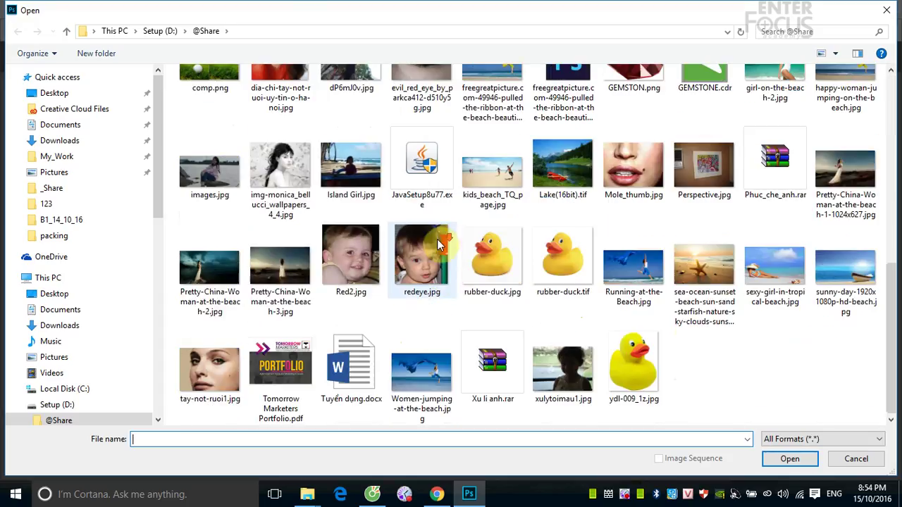
{"action": "left_click", "coordinate": [209, 275]}
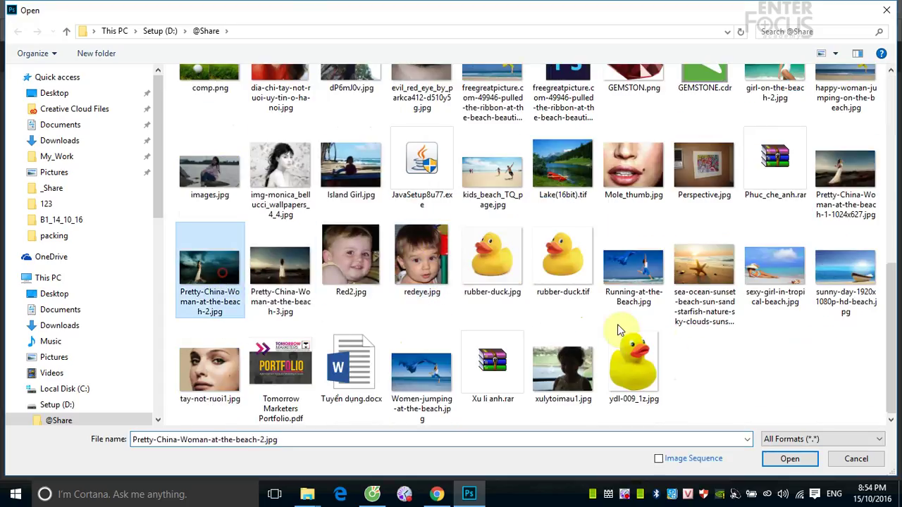
{"action": "left_click", "coordinate": [775, 459]}
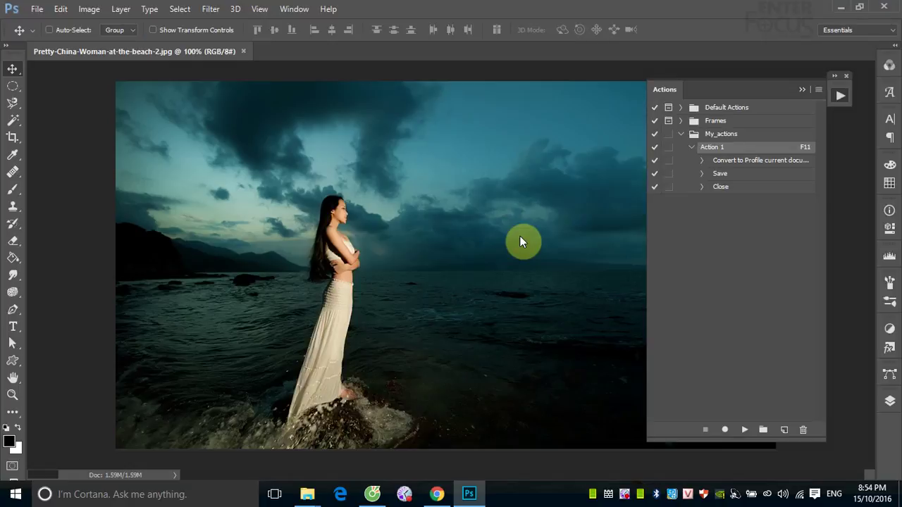
Collapse My_actions, load the Image Effects action set, and select its Light Rain action
{"action": "left_click", "coordinate": [681, 134]}
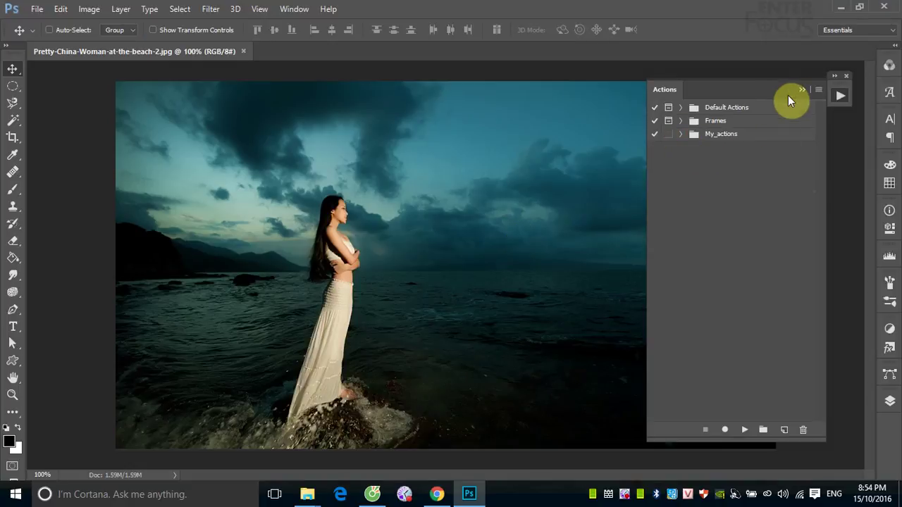
{"action": "left_click", "coordinate": [815, 89]}
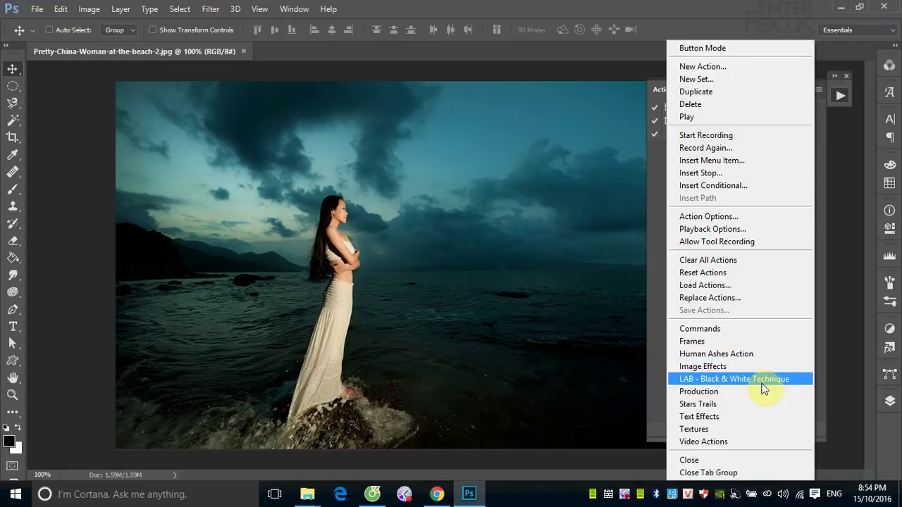
{"action": "left_click", "coordinate": [730, 366]}
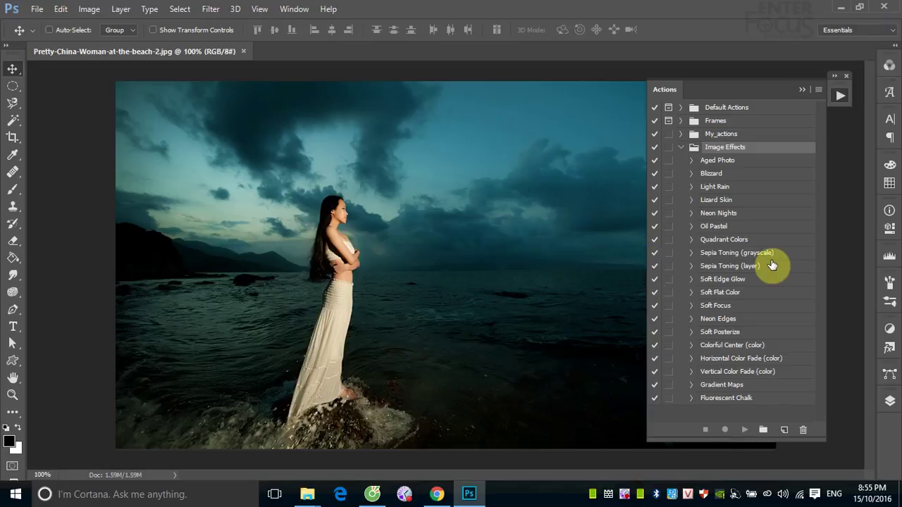
{"action": "left_click", "coordinate": [720, 188]}
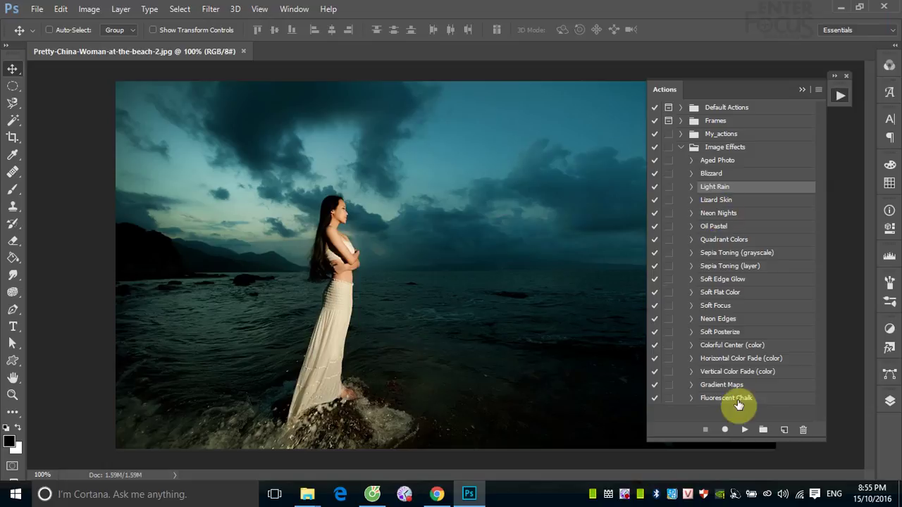
Run the Light Rain action on the beach photo, view the rain streaks, then undo it
{"action": "left_click", "coordinate": [745, 430]}
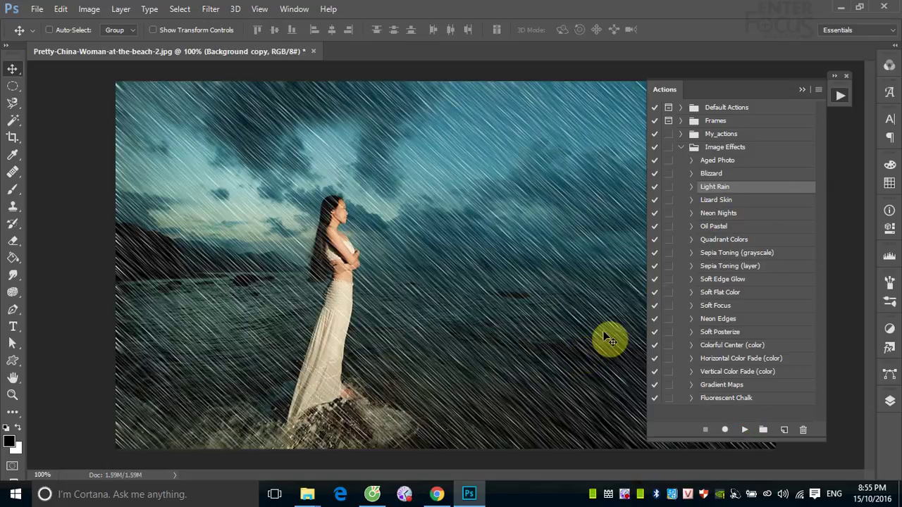
{"action": "left_click", "coordinate": [802, 91]}
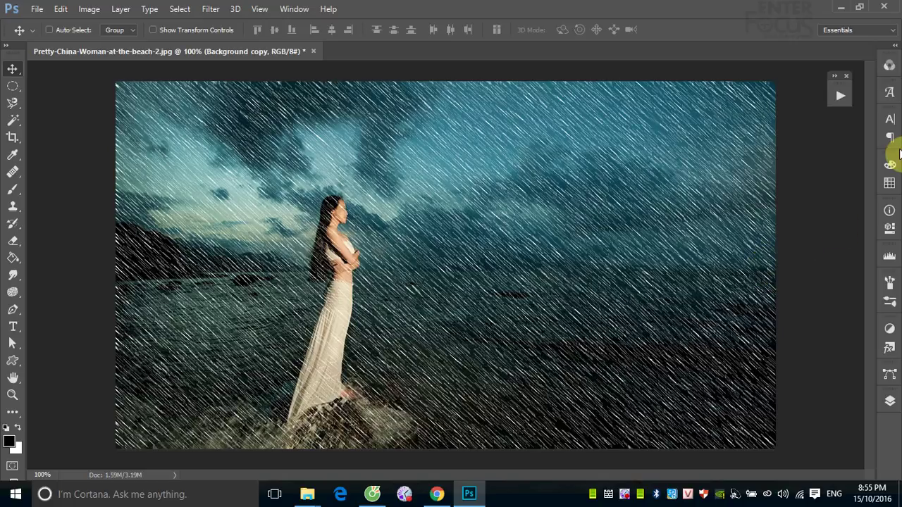
{"action": "key", "text": "F12"}
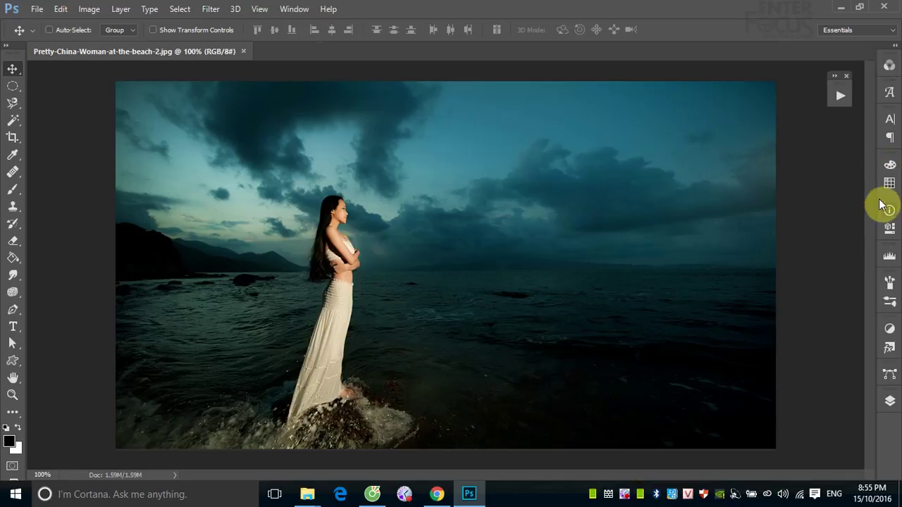
Run the Oil Pastel action on the beach photo
{"action": "left_click", "coordinate": [840, 96]}
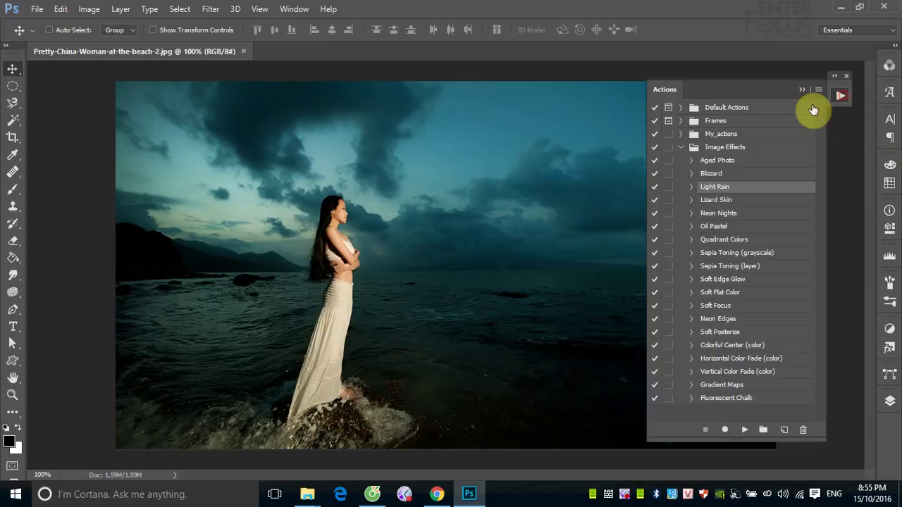
{"action": "left_click", "coordinate": [726, 228]}
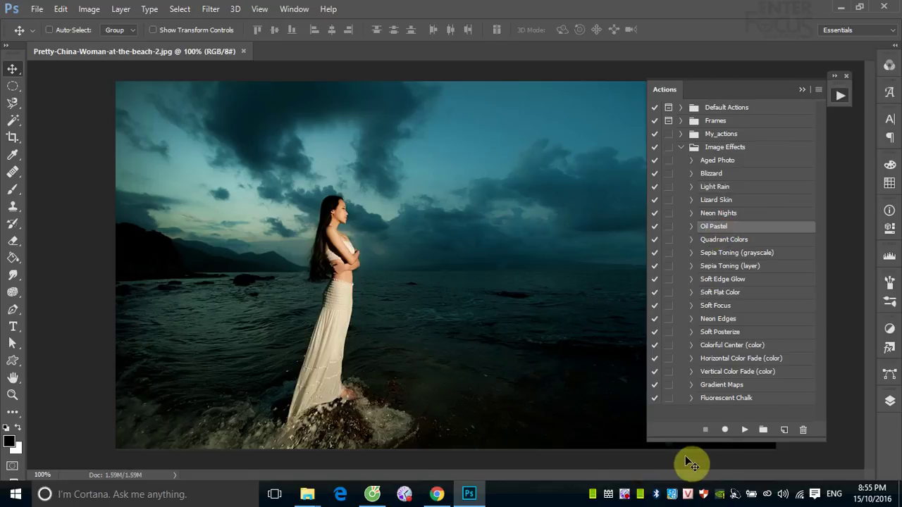
{"action": "left_click", "coordinate": [744, 429]}
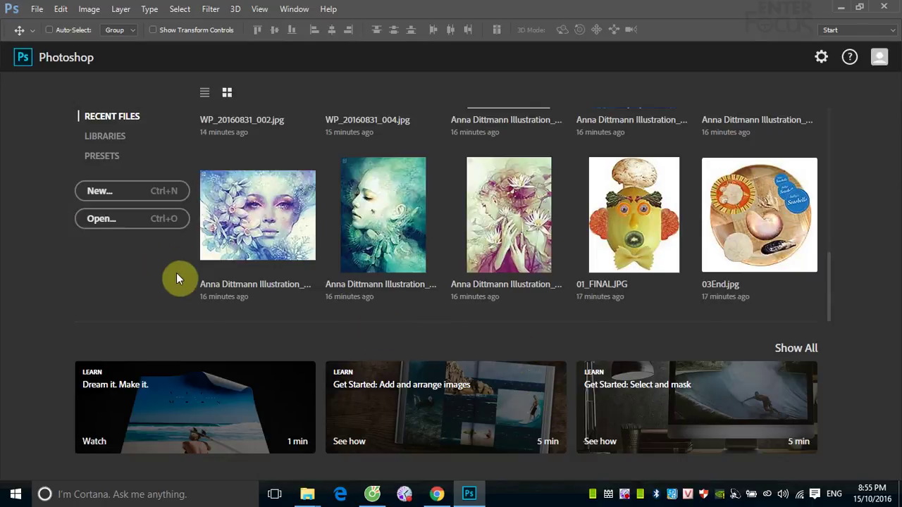
{"action": "left_click", "coordinate": [36, 9]}
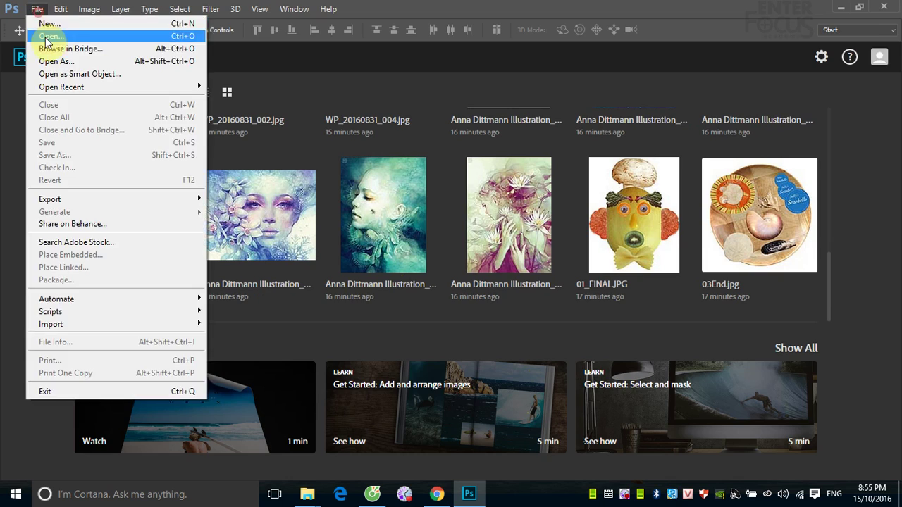
{"action": "left_click", "coordinate": [42, 34]}
{"action": "scroll", "coordinate": [451, 253], "scroll_direction": "down", "scroll_amount": 3}
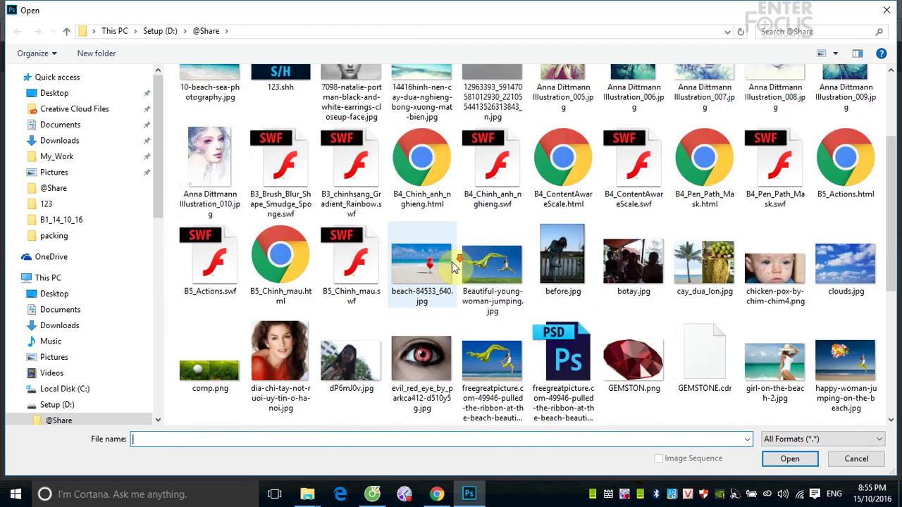
{"action": "scroll", "coordinate": [451, 253], "scroll_direction": "down", "scroll_amount": 5}
{"action": "left_click", "coordinate": [229, 278]}
{"action": "left_click", "coordinate": [789, 458]}
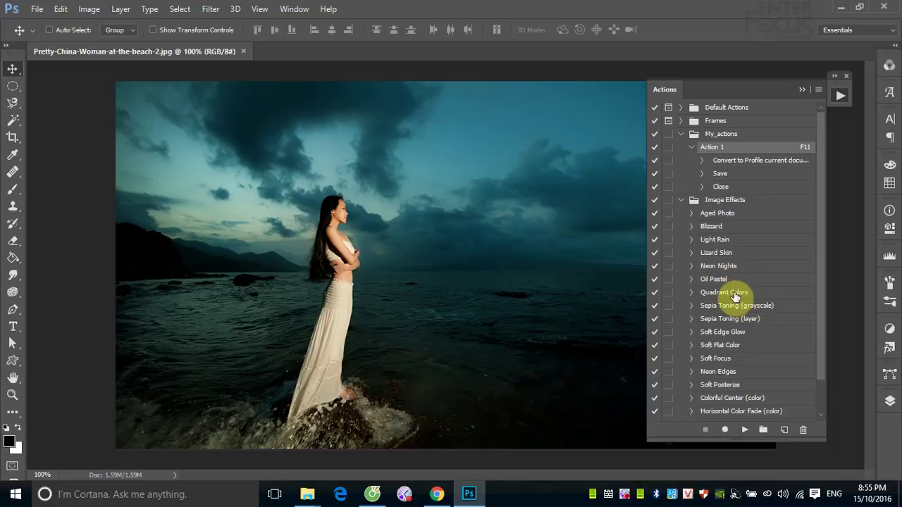
Run the Quadrant Colors action on the beach photo, then undo it
{"action": "left_click", "coordinate": [735, 296]}
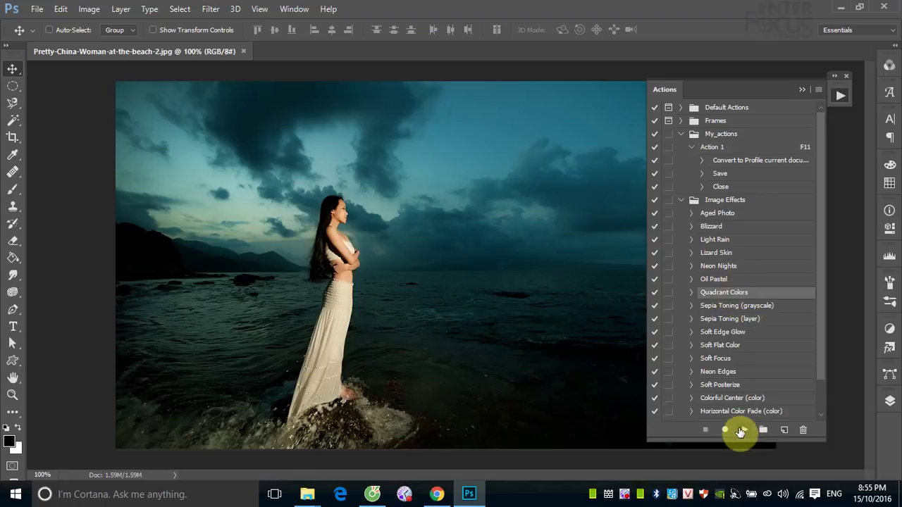
{"action": "left_click", "coordinate": [744, 429]}
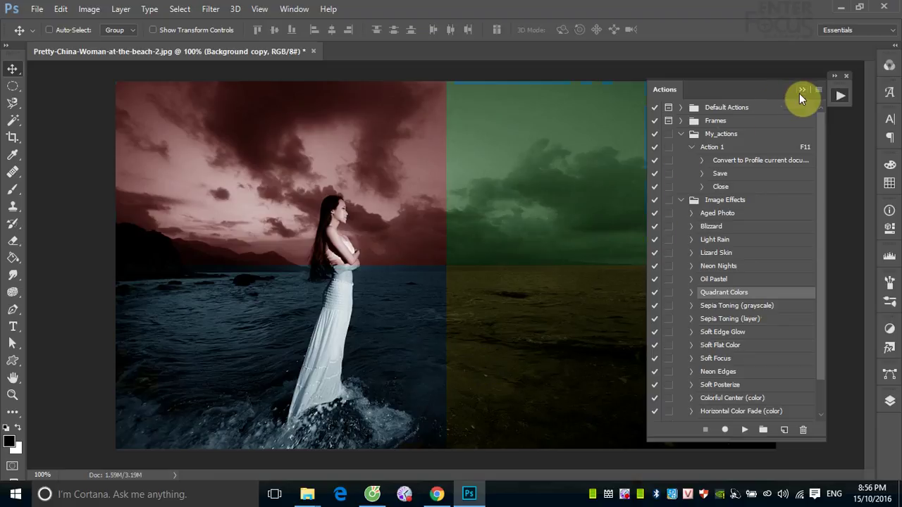
{"action": "key", "text": "F12"}
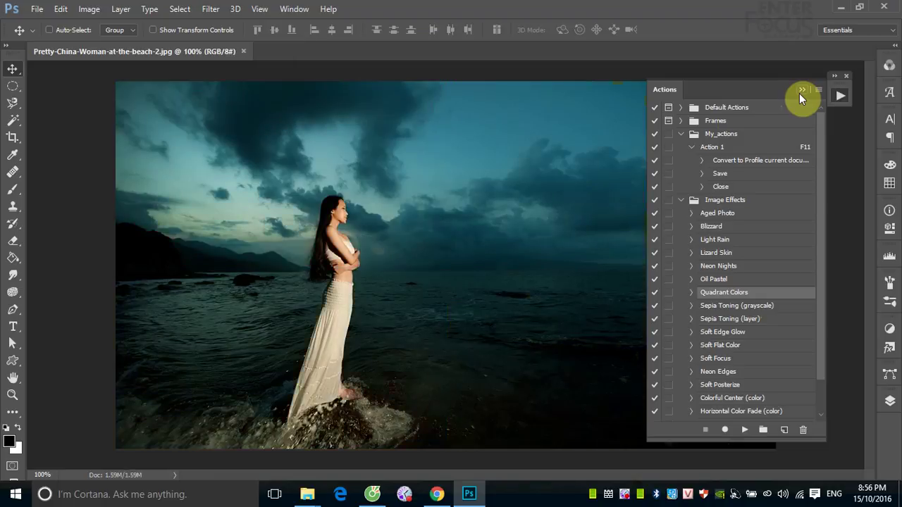
Run the Sepia Toning (grayscale) action to tone the beach photo on a Background copy layer
{"action": "left_click", "coordinate": [742, 306]}
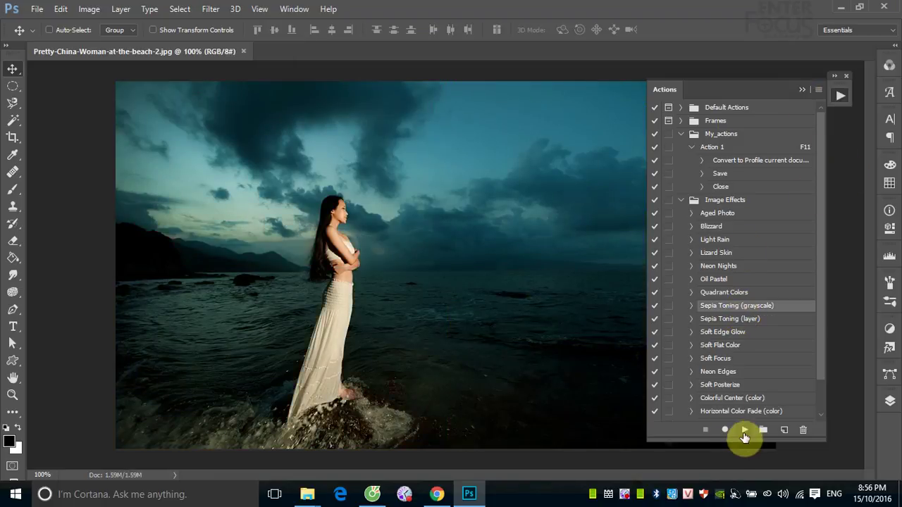
{"action": "left_click", "coordinate": [744, 431]}
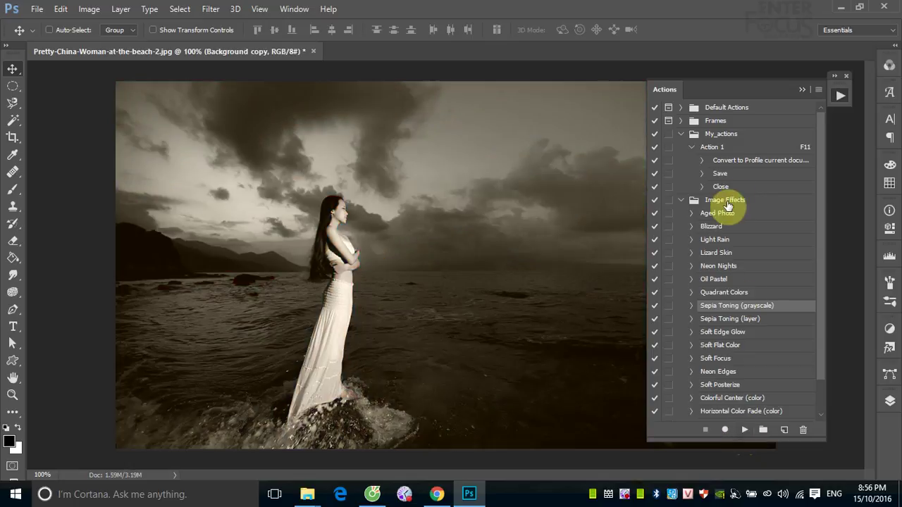
{"action": "left_click", "coordinate": [805, 91]}
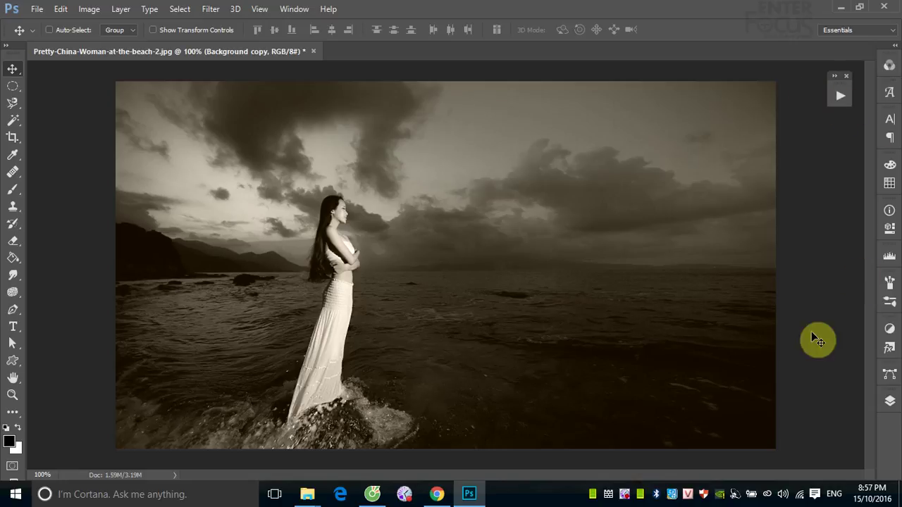
{"action": "right_click", "coordinate": [624, 495]}
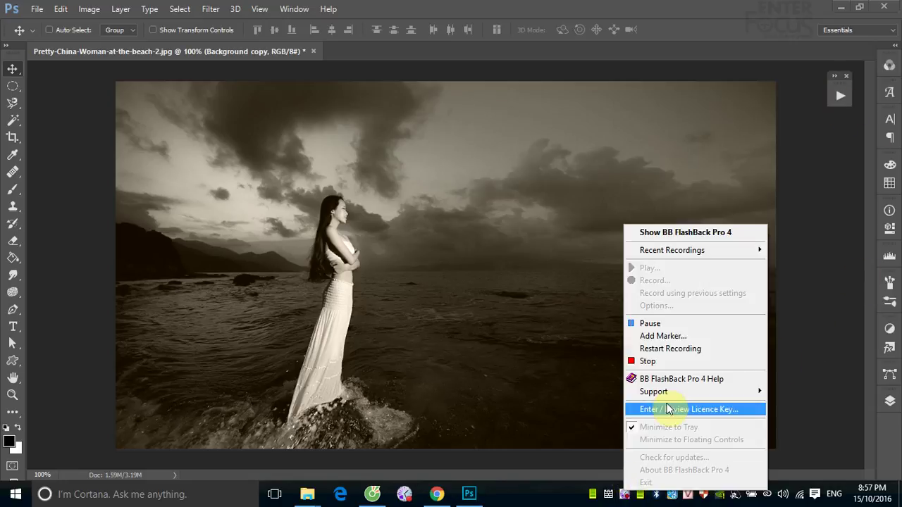